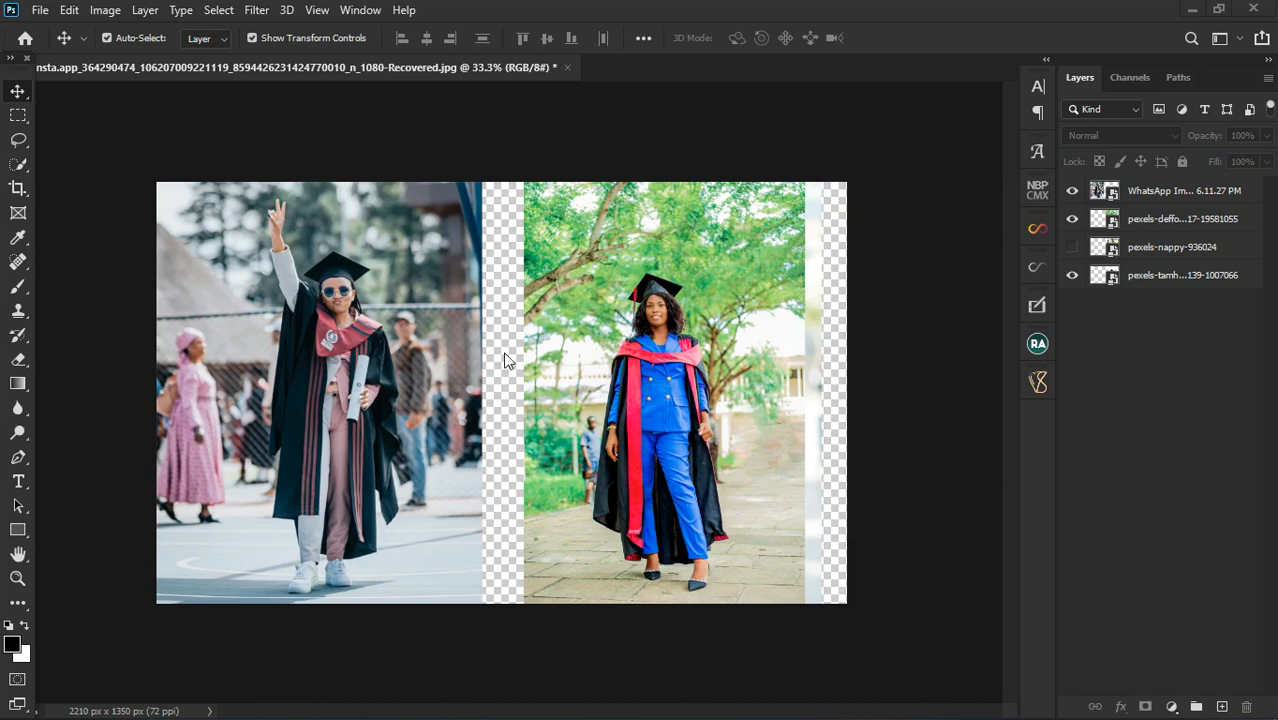
Preview the pexels-nappy-936024 photo in place of the pexels-deffo photo, and restore the original layer visibility.
left_click(1072, 246)
left_click(1072, 218)
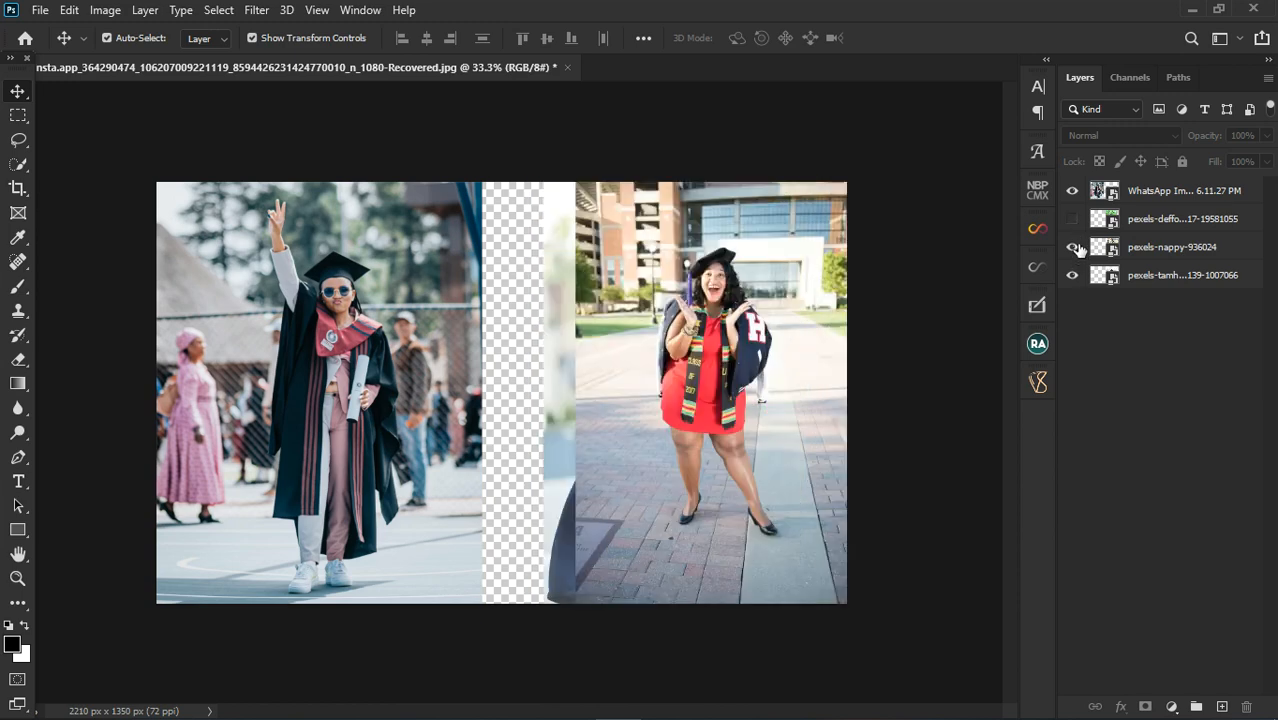
left_click(1072, 218)
left_click(1072, 246)
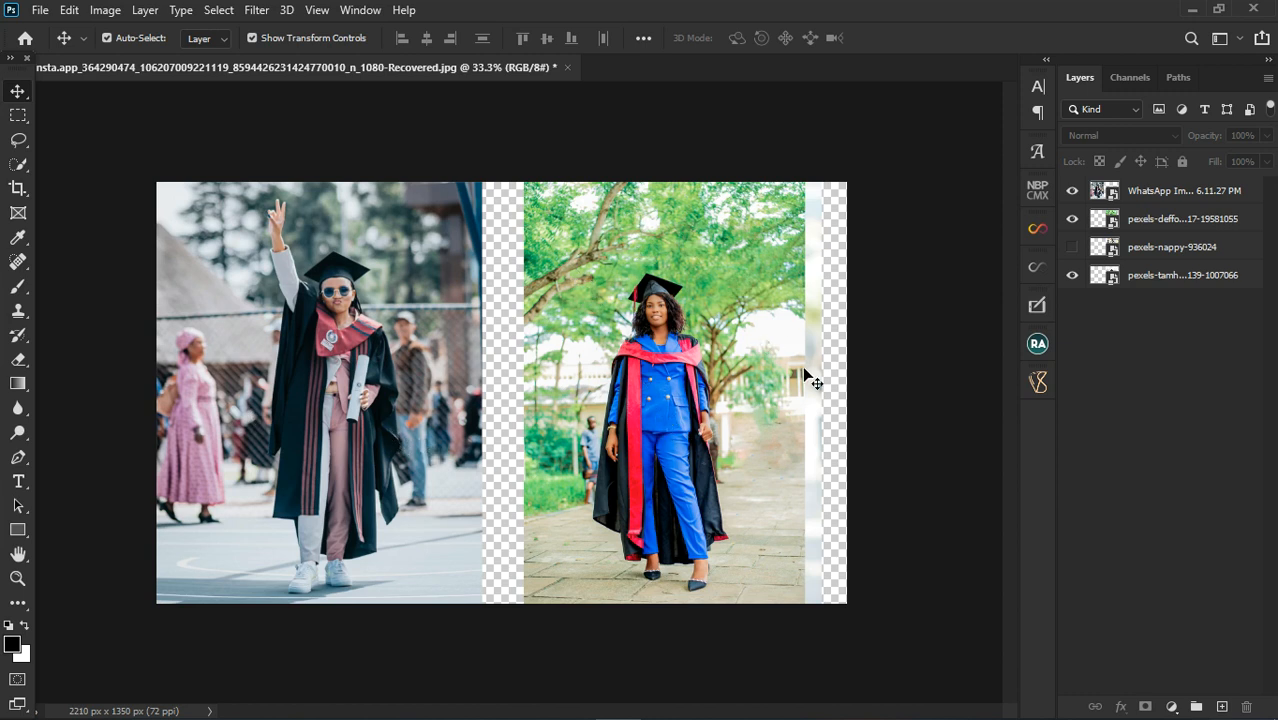
Add a Hue/Saturation adjustment layer directly above the pexels-deffo photo of the graduate in the blue suit.
left_click(1157, 232)
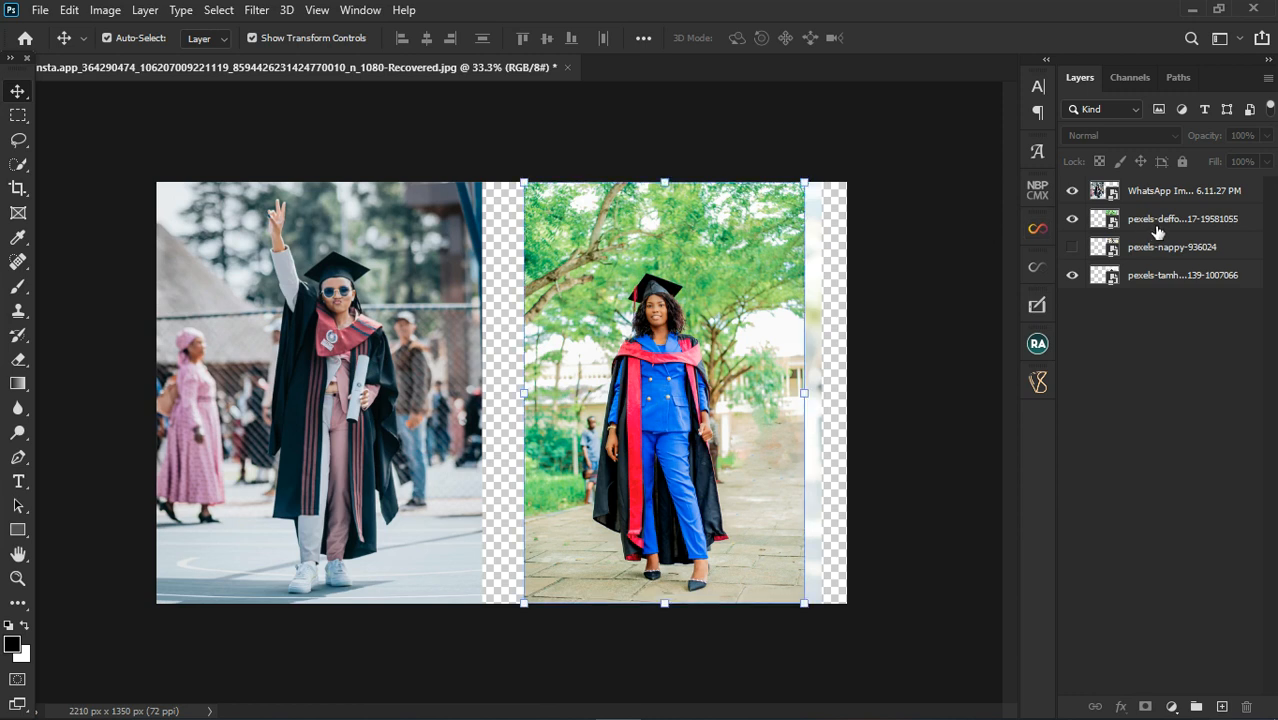
left_click(1160, 195)
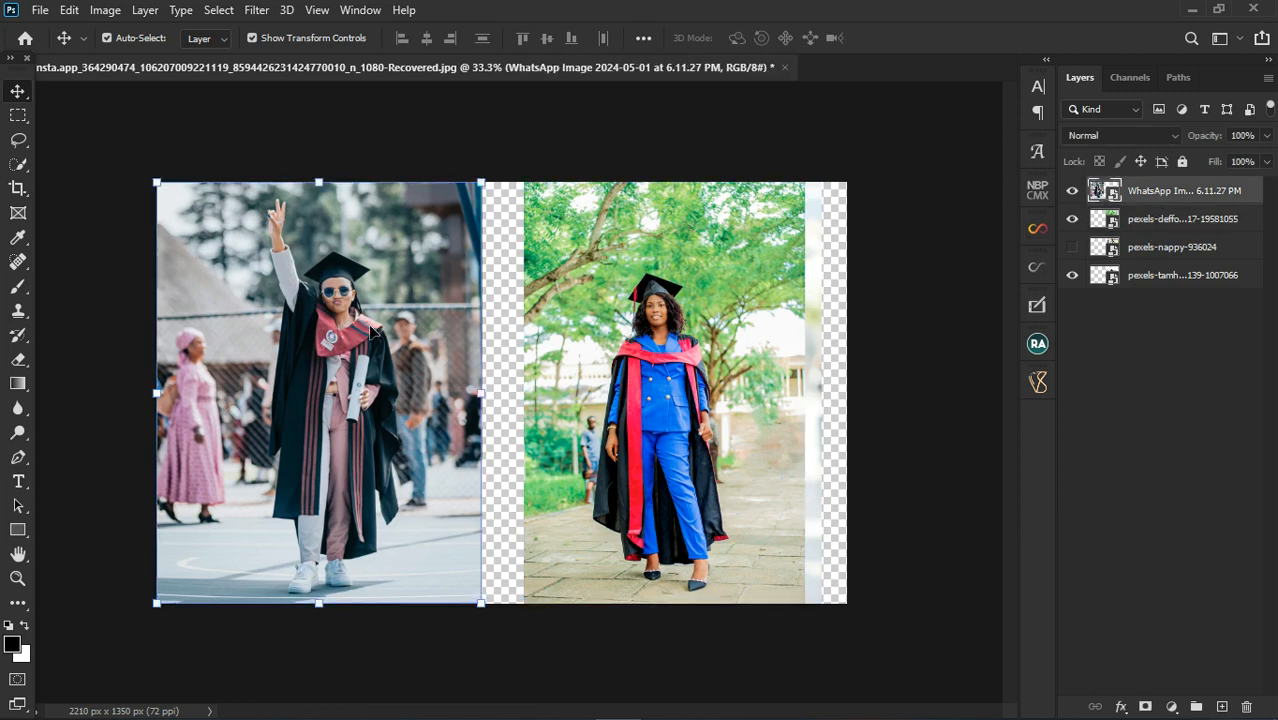
left_click(728, 318)
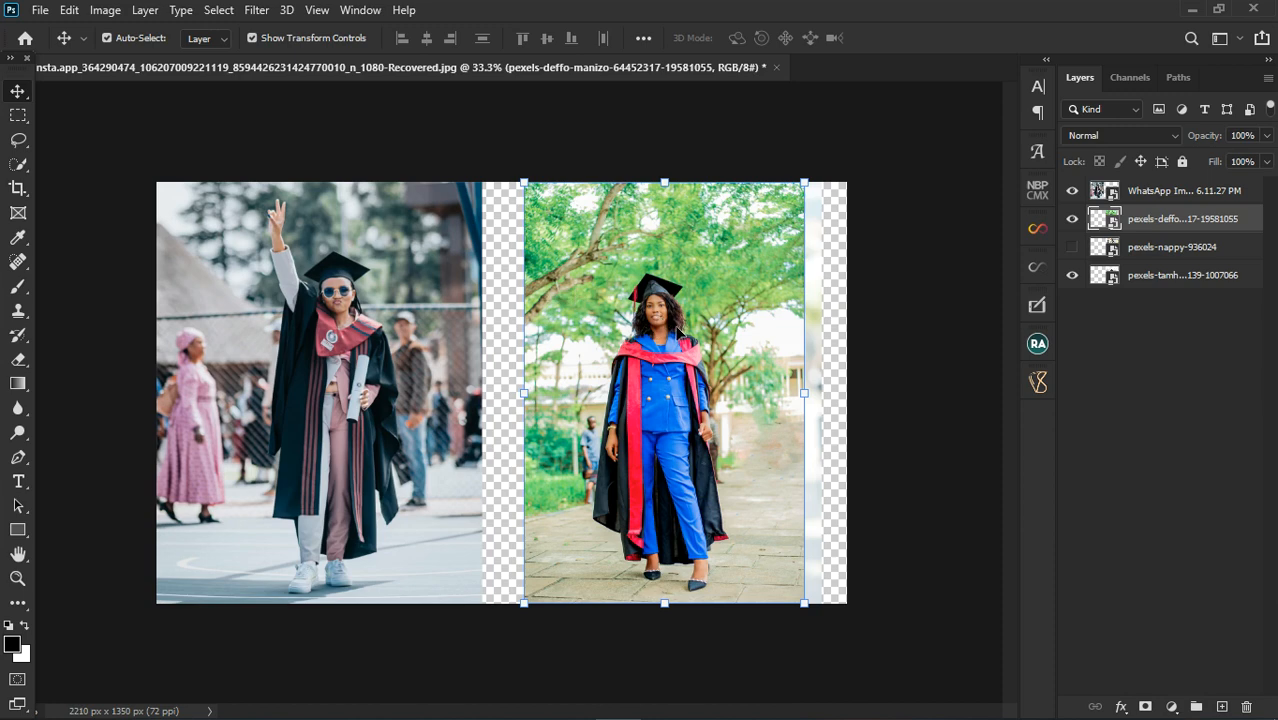
scroll(679, 331, "up", 3)
scroll(679, 331, "down", 1)
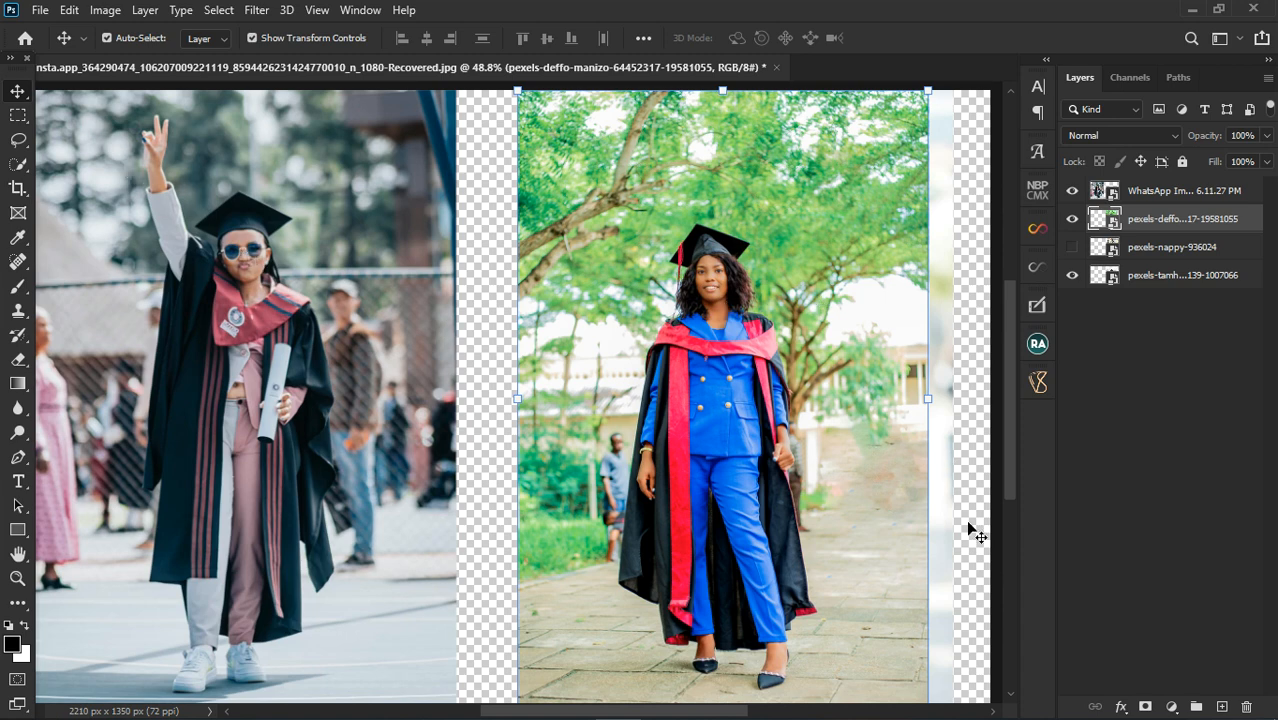
left_click(1171, 707)
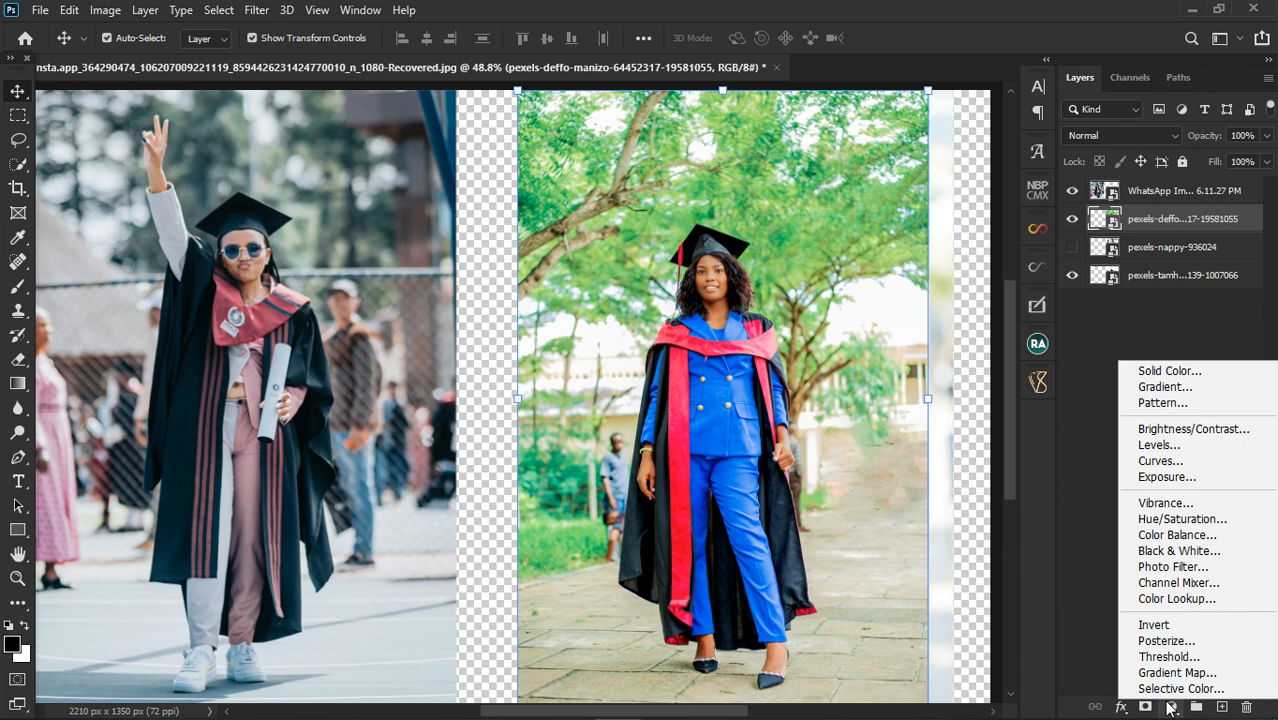
left_click(1168, 518)
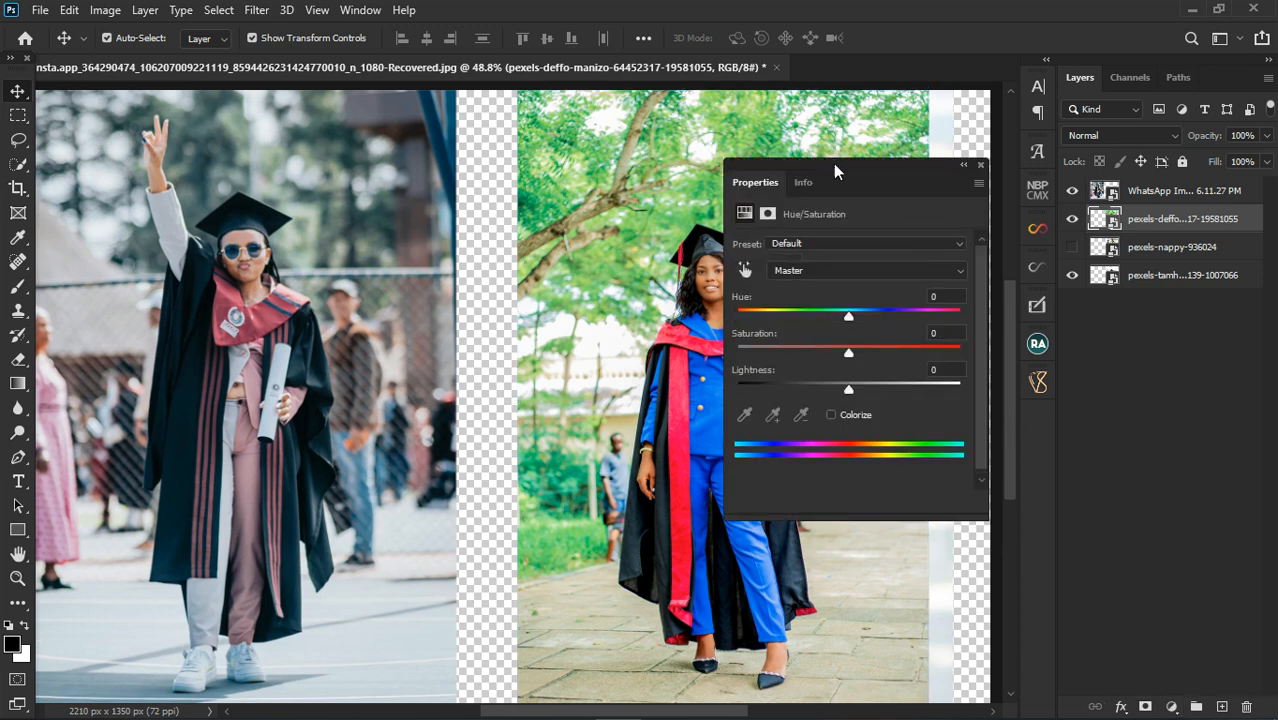
left_click_drag(833, 163, 884, 173)
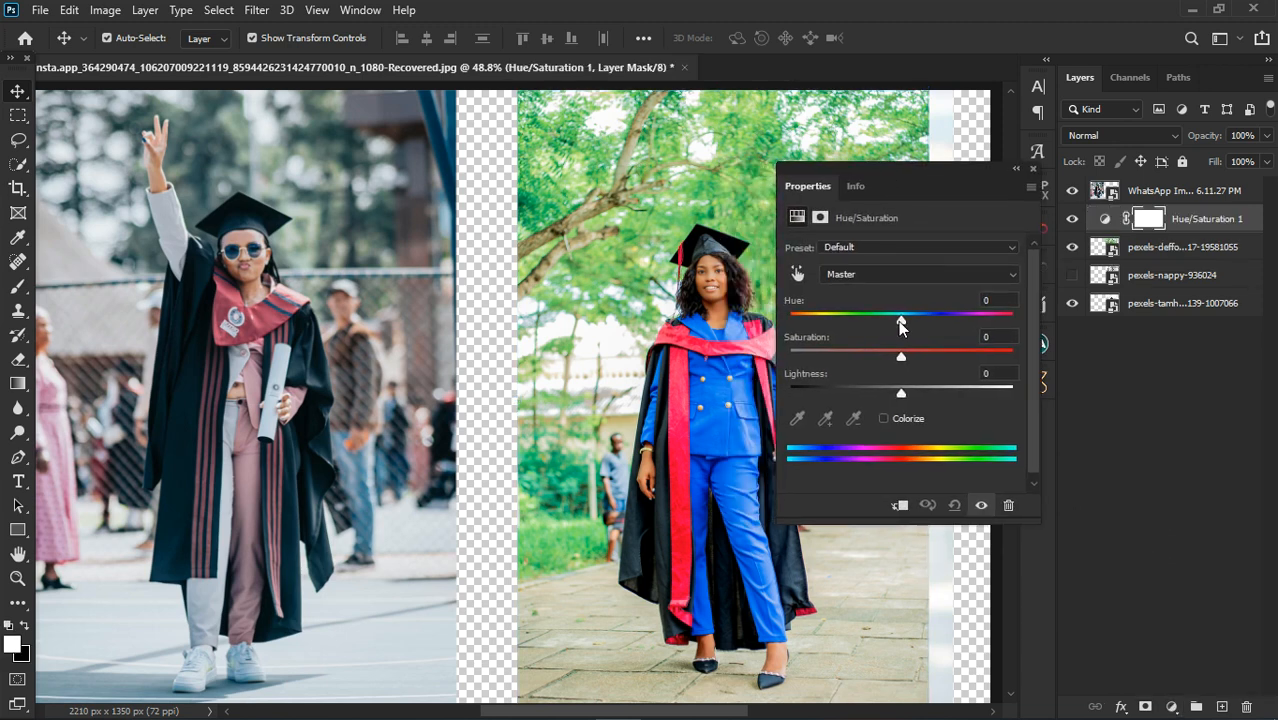
Set the Yellows hue of the Hue/Saturation adjustment to -30.
left_click(889, 280)
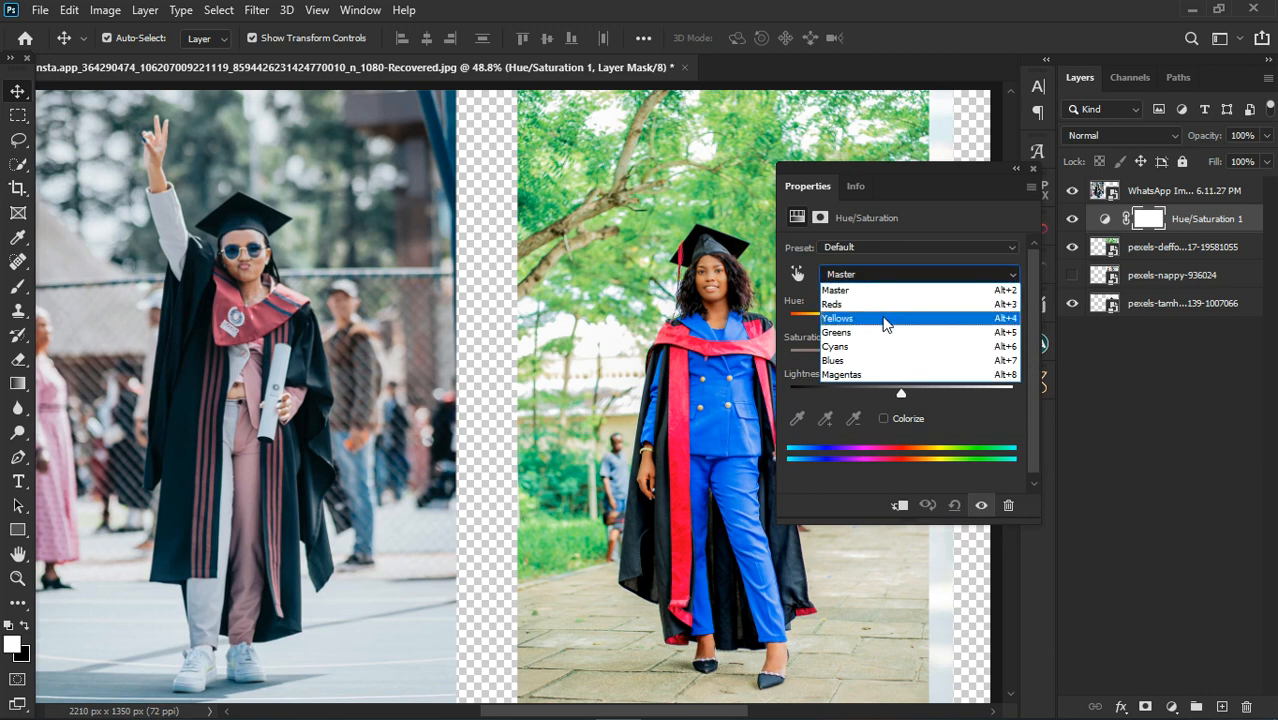
left_click(890, 308)
left_click_drag(900, 322, 1020, 318)
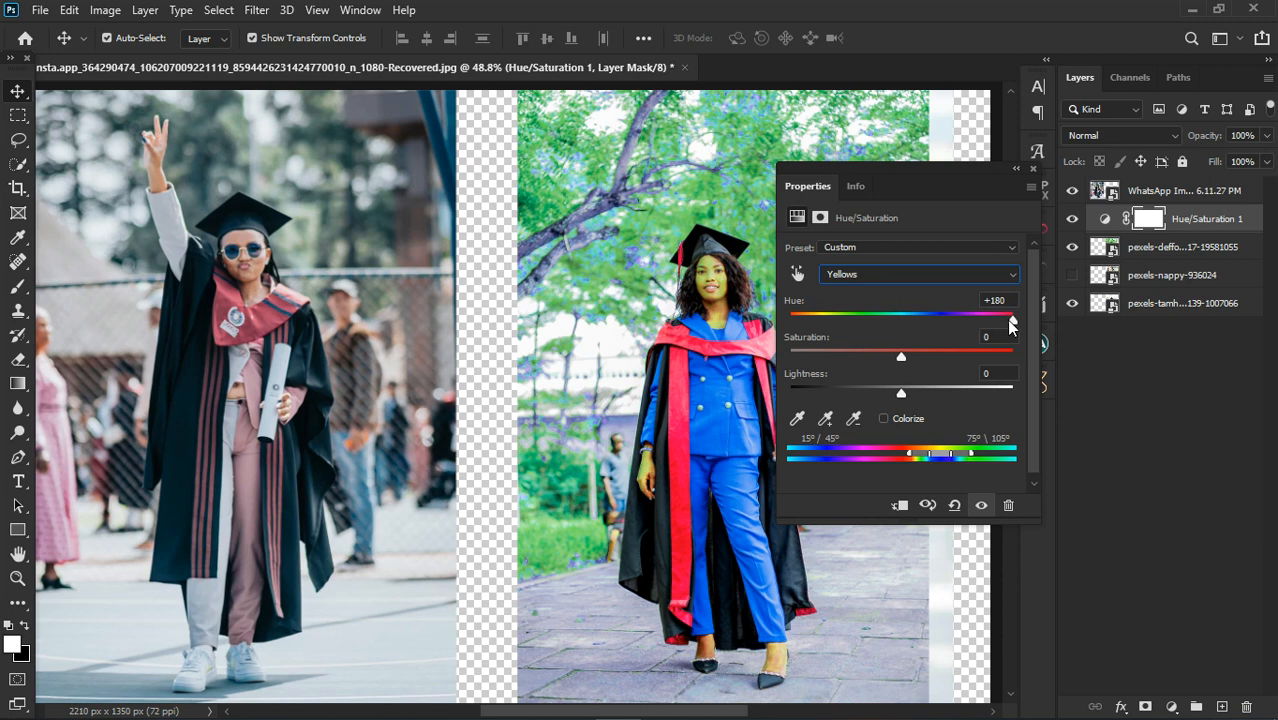
left_click_drag(1012, 325, 868, 336)
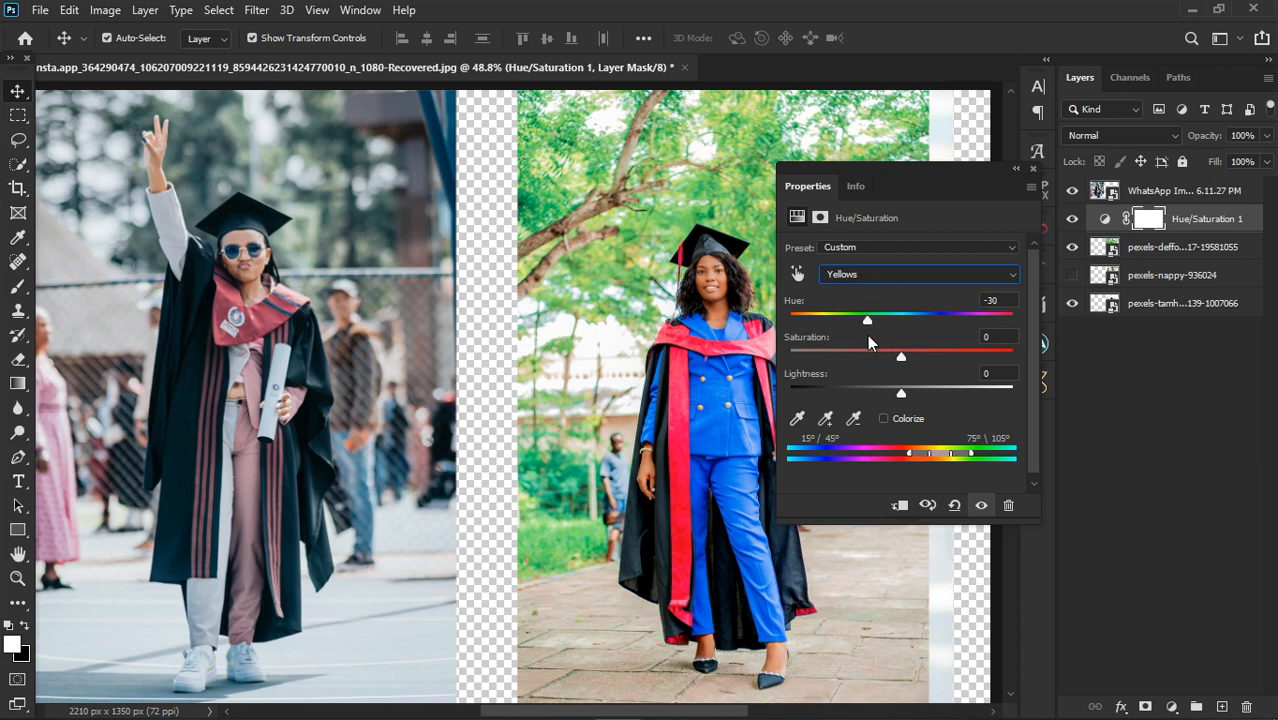
left_click(1032, 170)
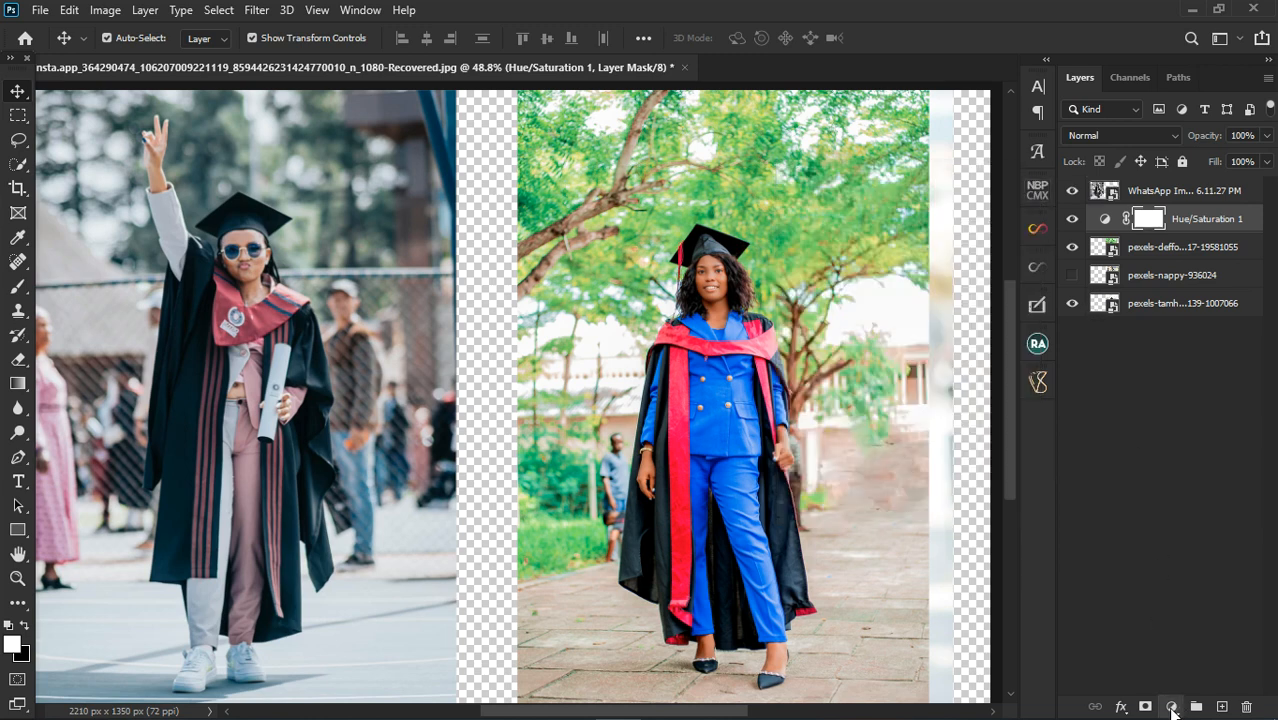
Add a second Hue/Saturation adjustment layer above the first and set its Yellows hue to +81.
left_click(1172, 707)
left_click(1156, 527)
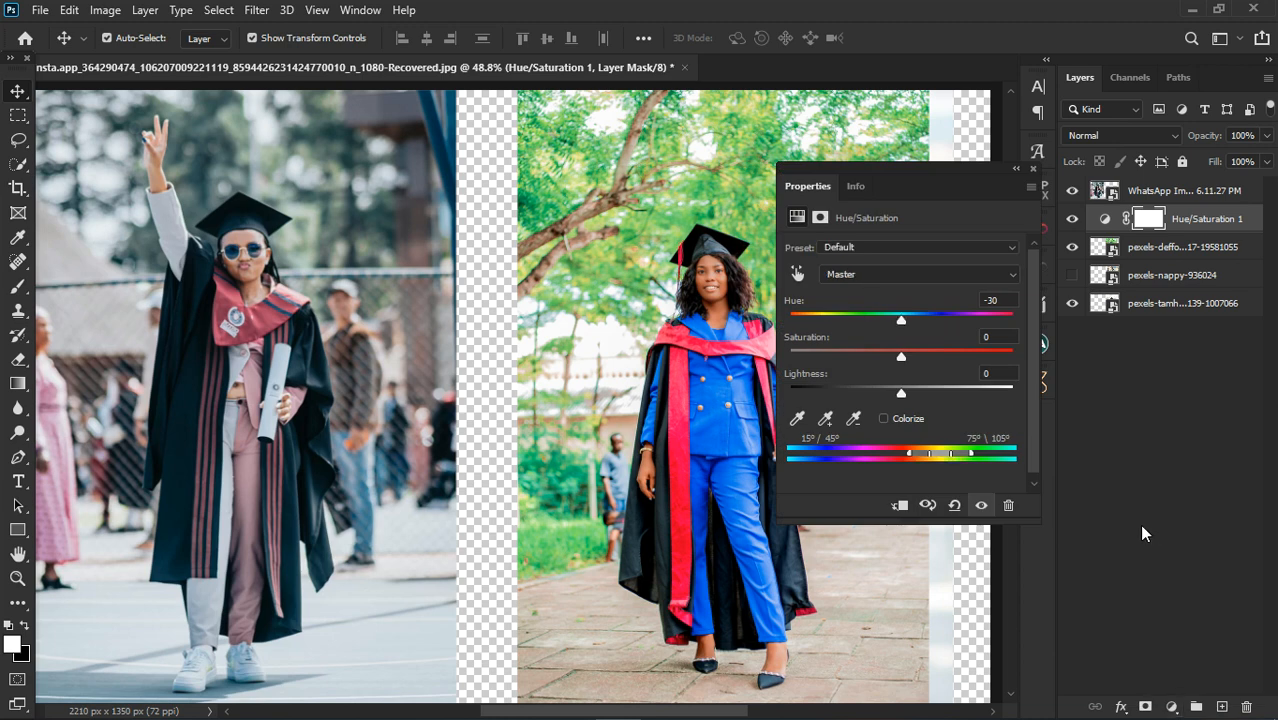
left_click(864, 271)
left_click(862, 317)
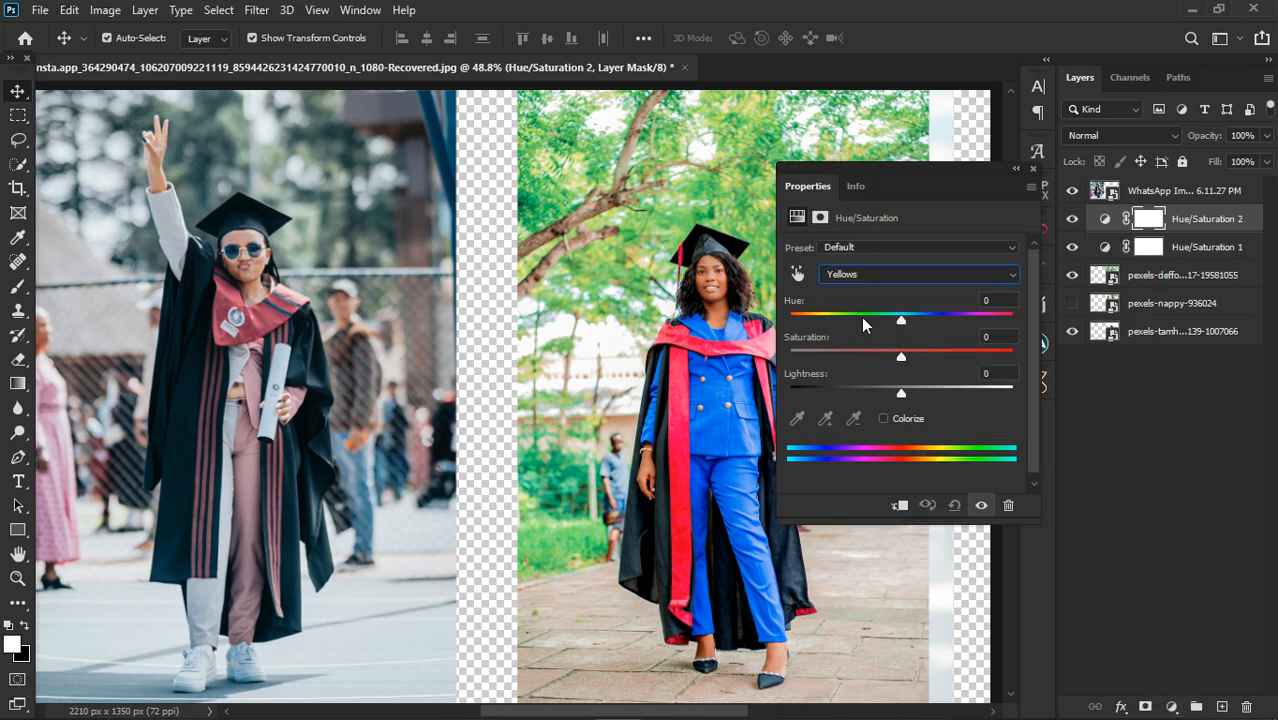
left_click_drag(901, 328, 967, 330)
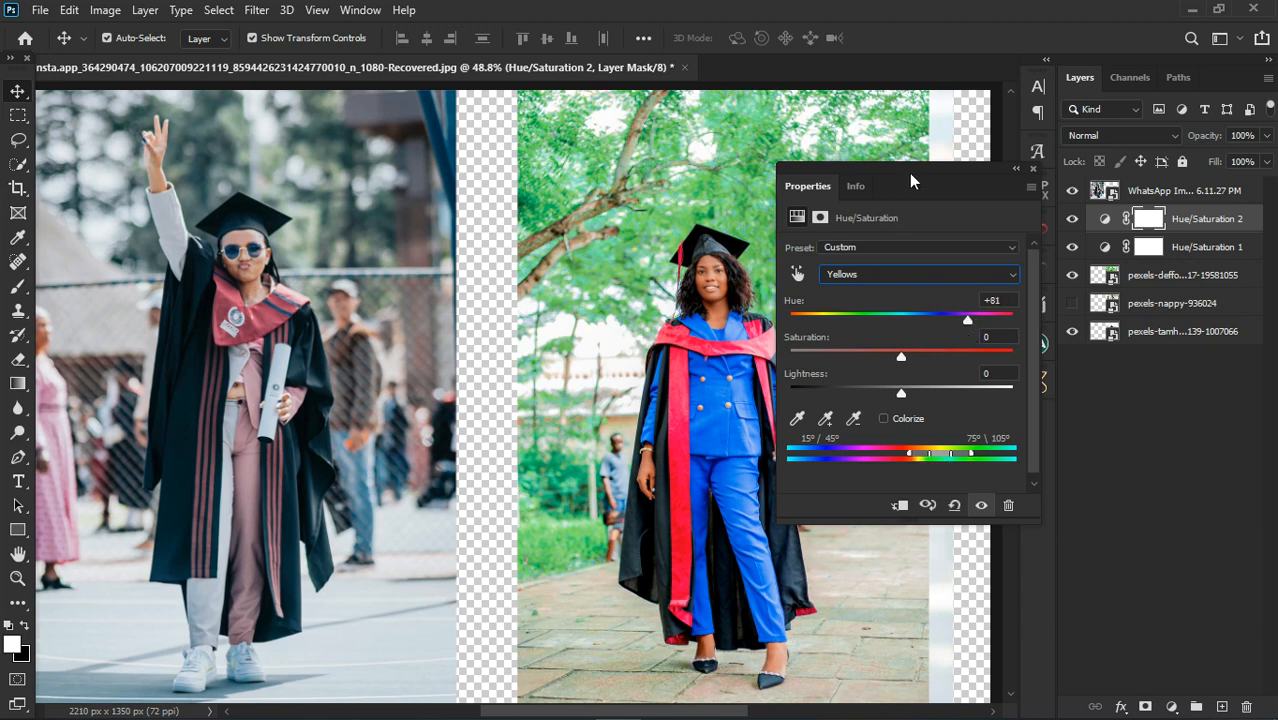
Reduce the Yellows hue of the second Hue/Saturation adjustment to +42.
left_click_drag(915, 178, 454, 276)
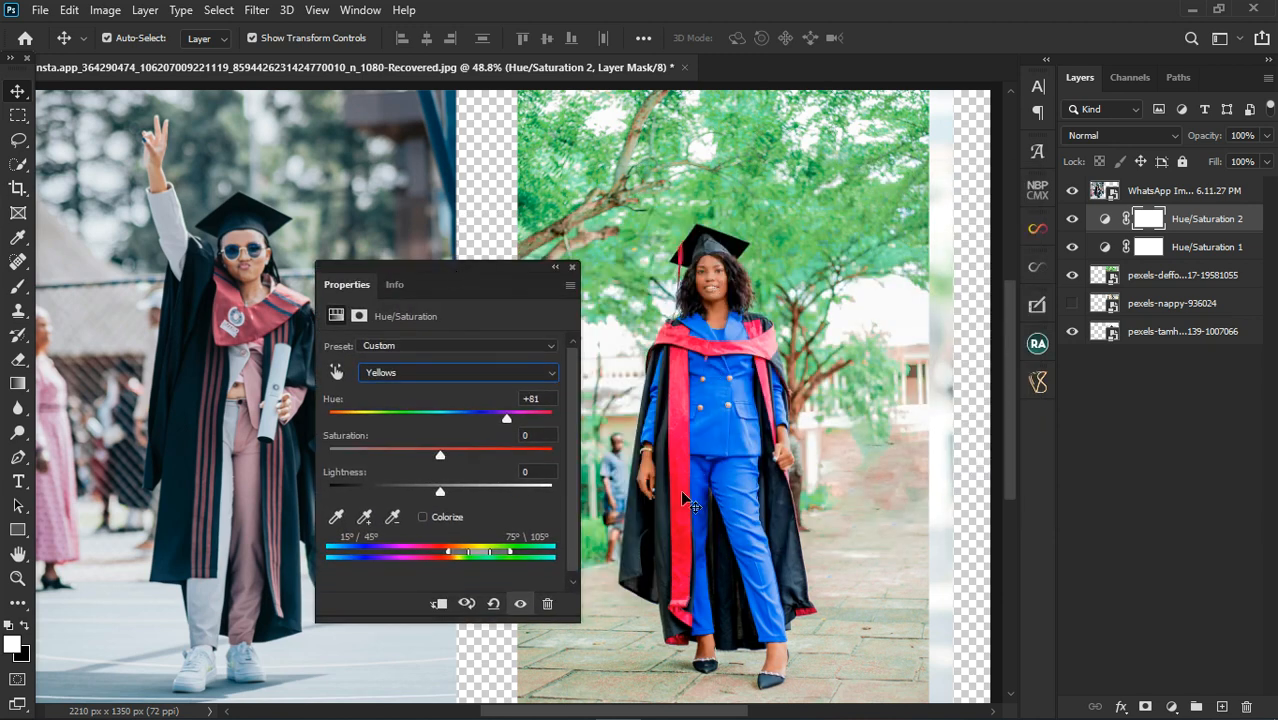
mouse_move(508, 418)
left_mouse_down()
mouse_move(396, 416)
mouse_move(508, 420)
left_mouse_up()
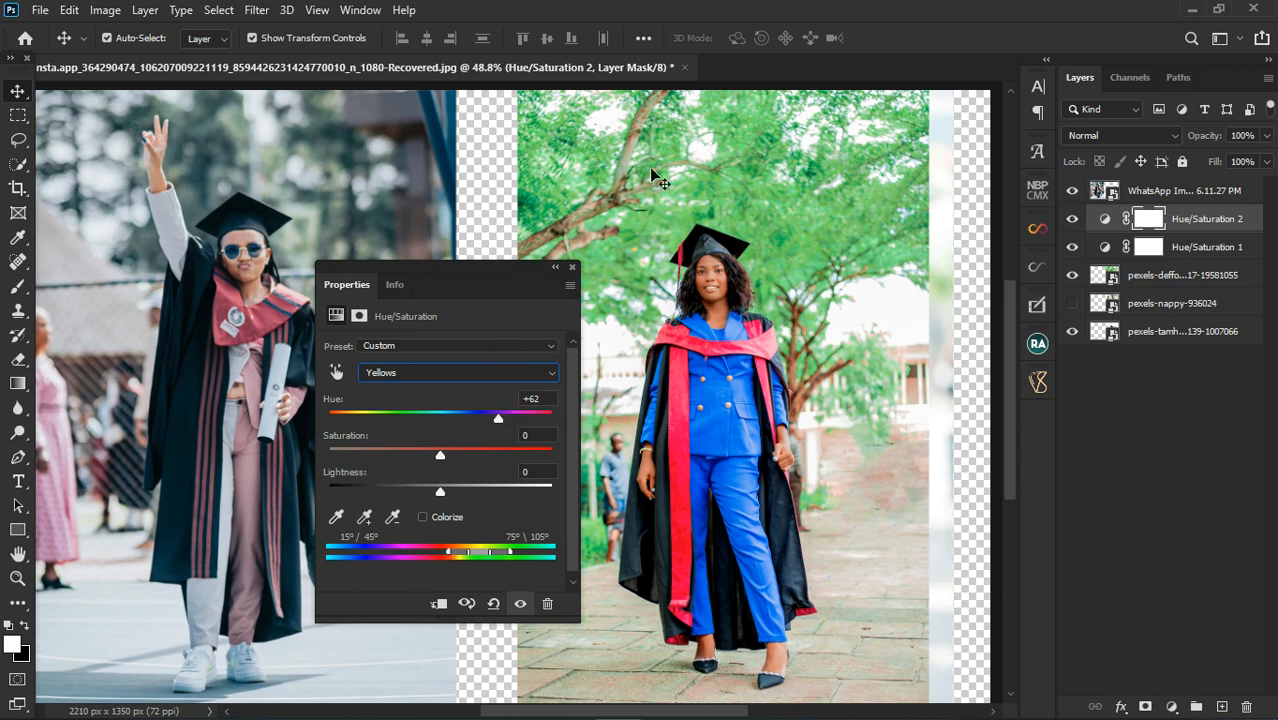
mouse_move(500, 419)
left_mouse_down()
mouse_move(385, 435)
mouse_move(489, 438)
left_mouse_up()
left_click(572, 271)
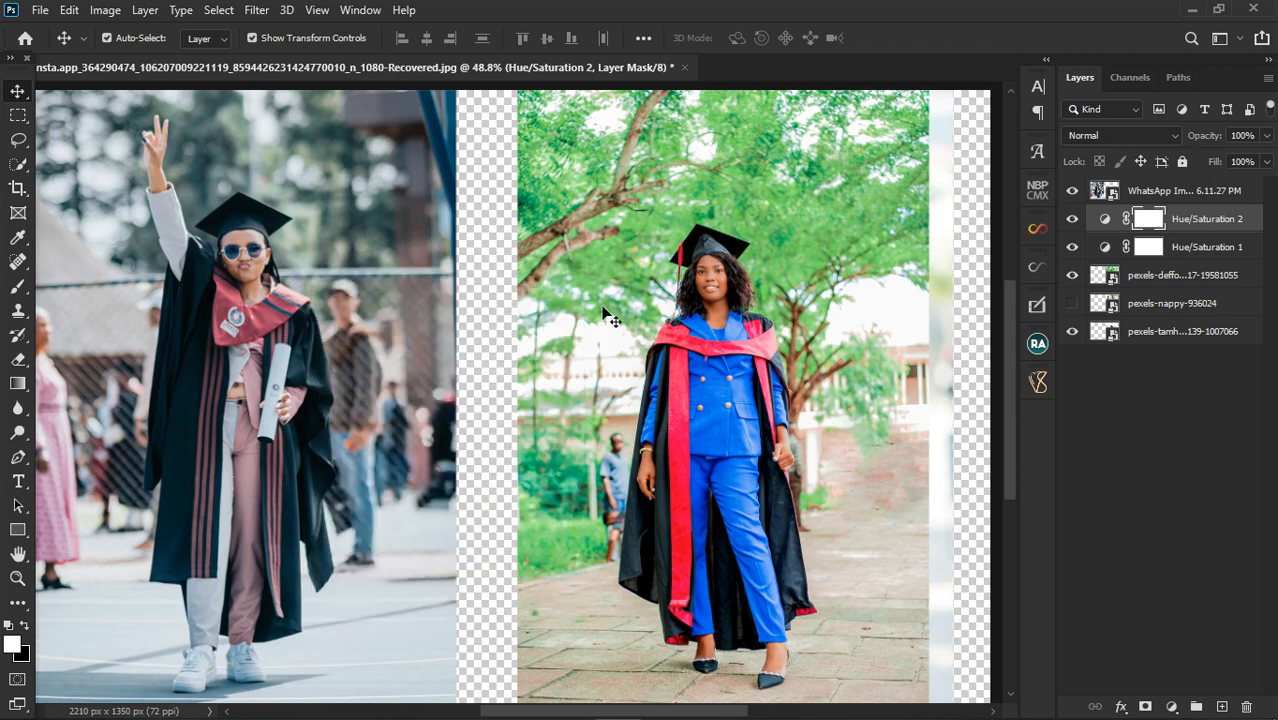
Add a third Hue/Saturation adjustment layer above the second and choose its Greens range for editing.
scroll(590, 263, "down", 2)
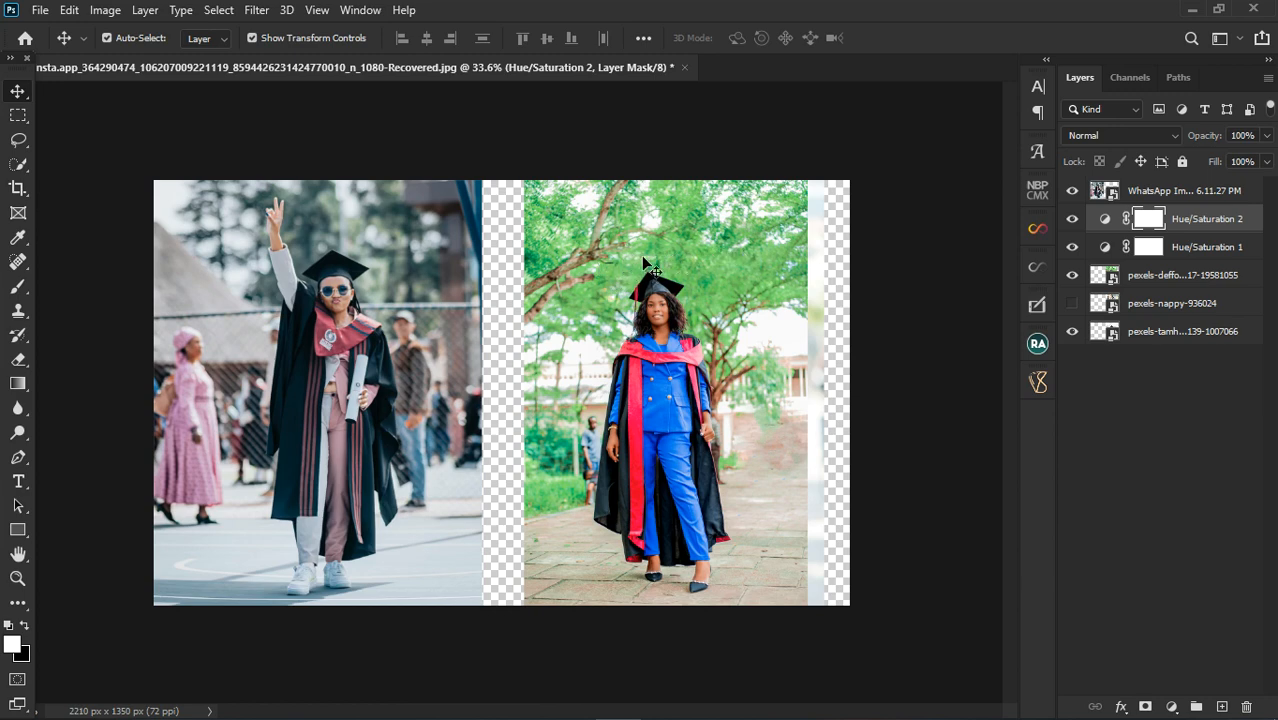
scroll(657, 332, "up", 1)
scroll(658, 335, "up", 1)
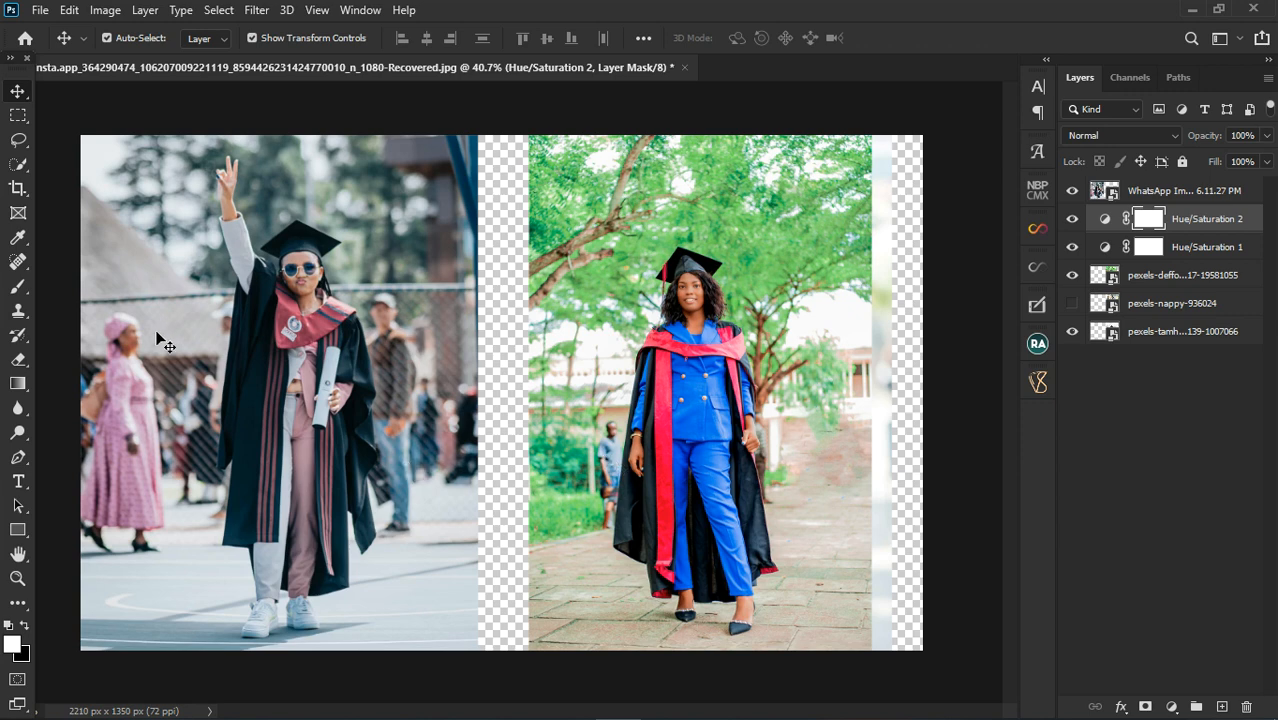
scroll(500, 363, "down", 1)
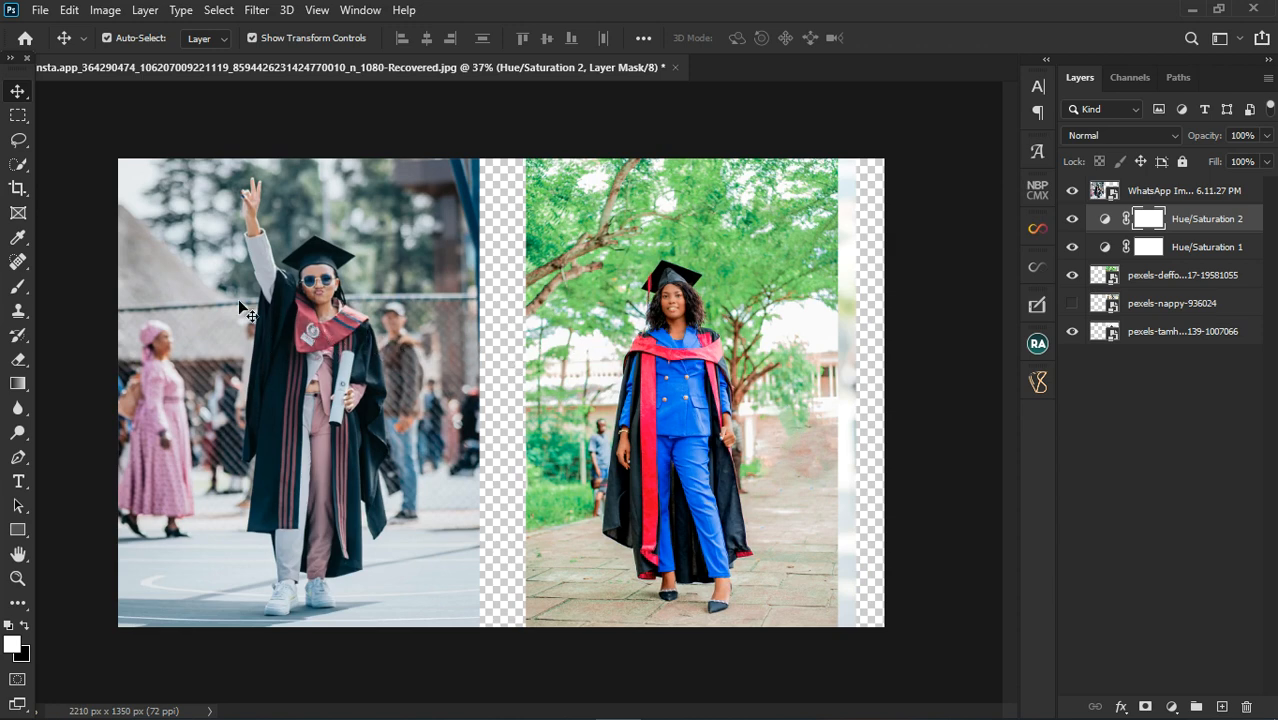
left_click(1172, 710)
left_click(1165, 540)
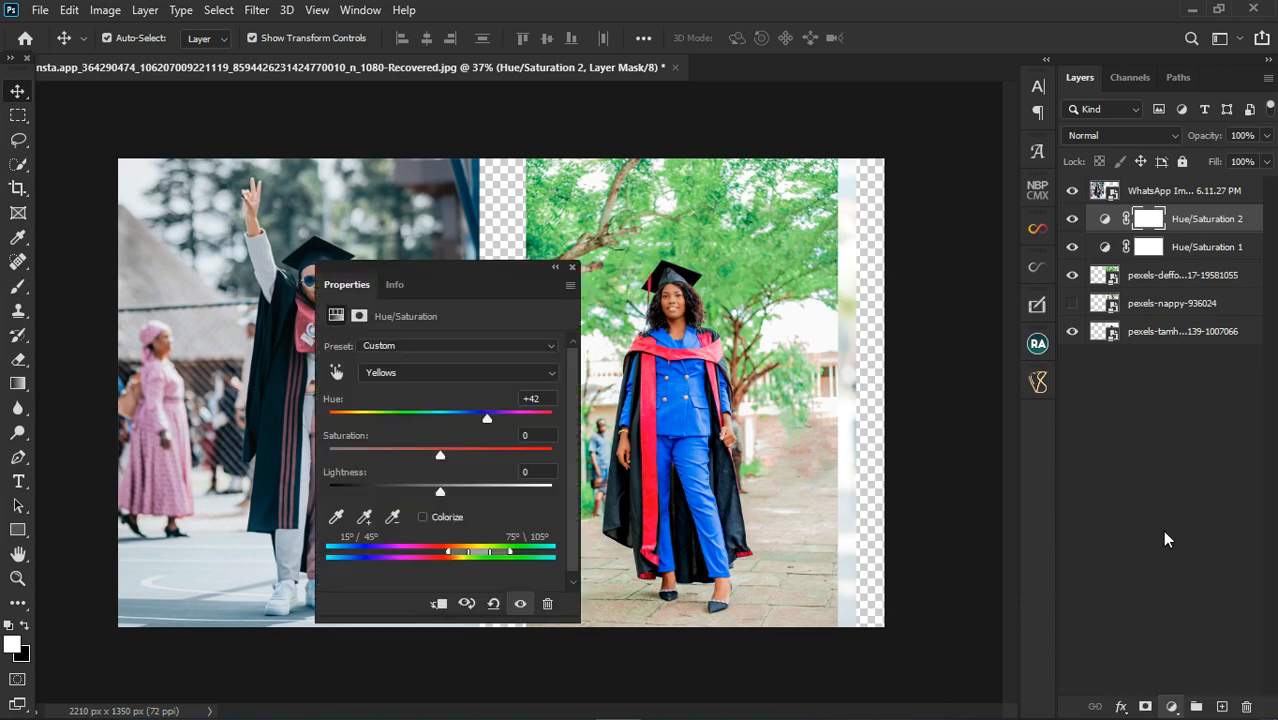
left_click_drag(460, 277, 537, 270)
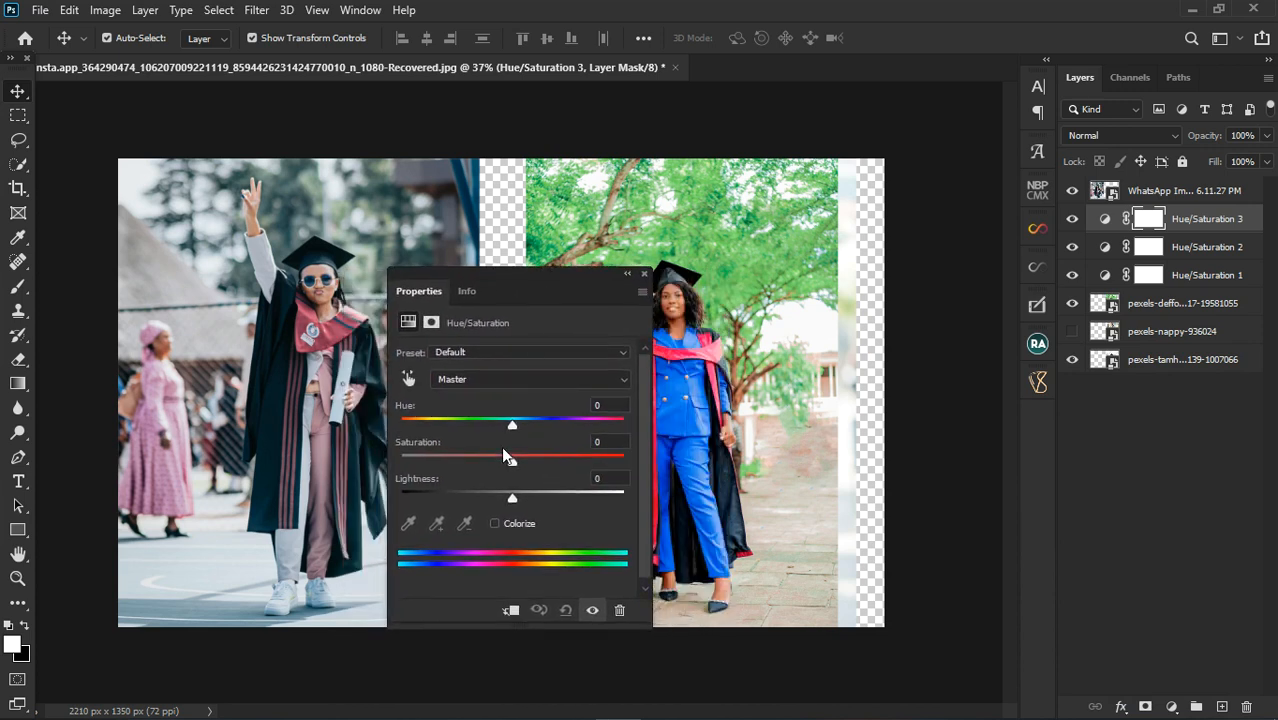
left_click(490, 376)
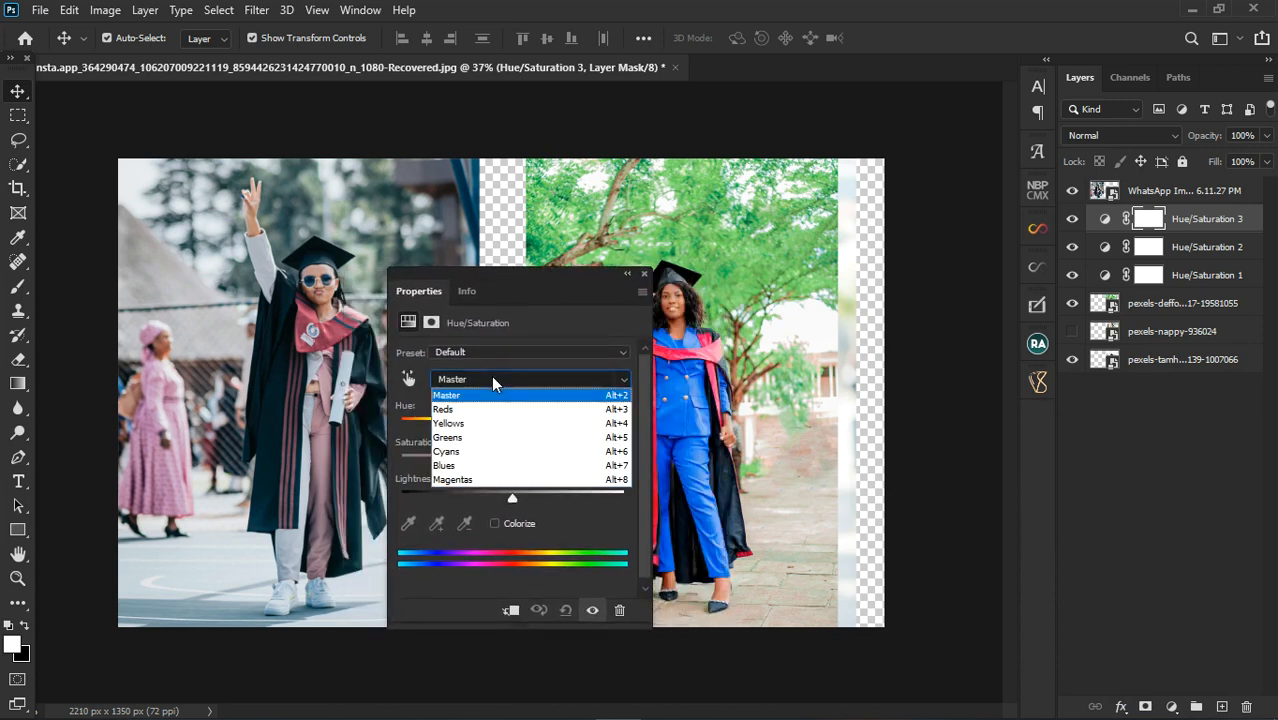
left_click(486, 437)
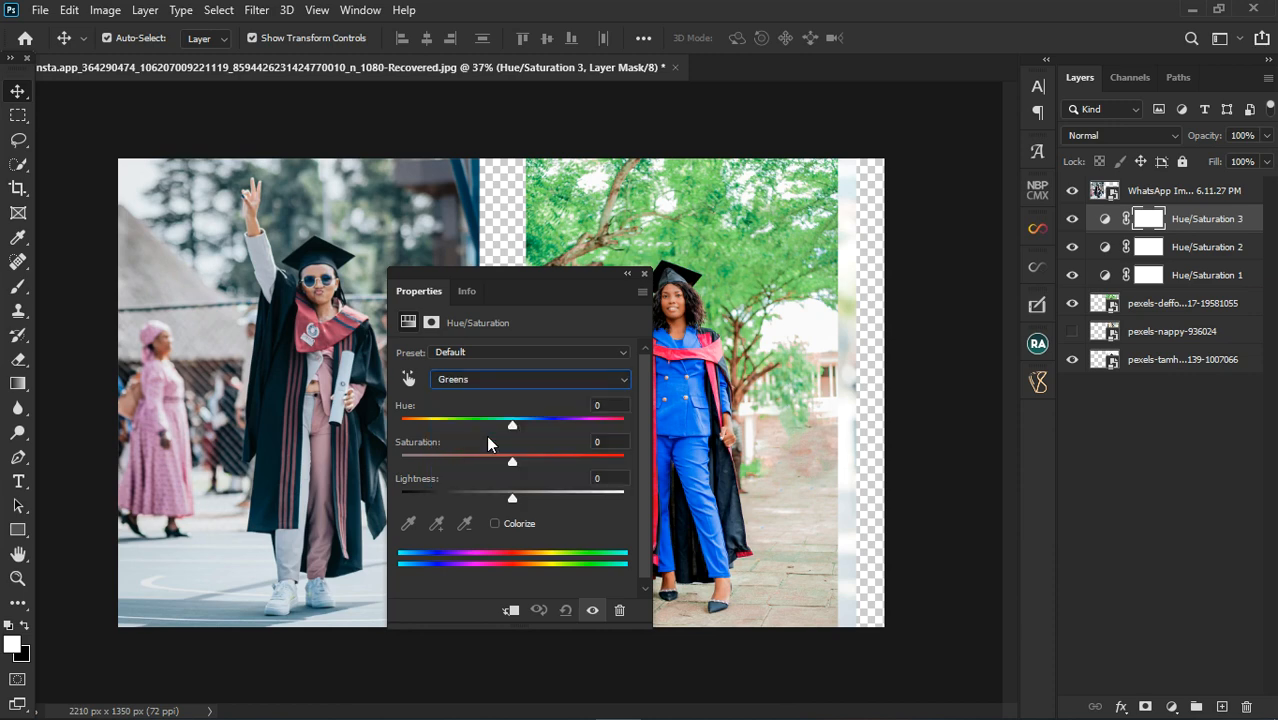
left_click_drag(589, 275, 473, 274)
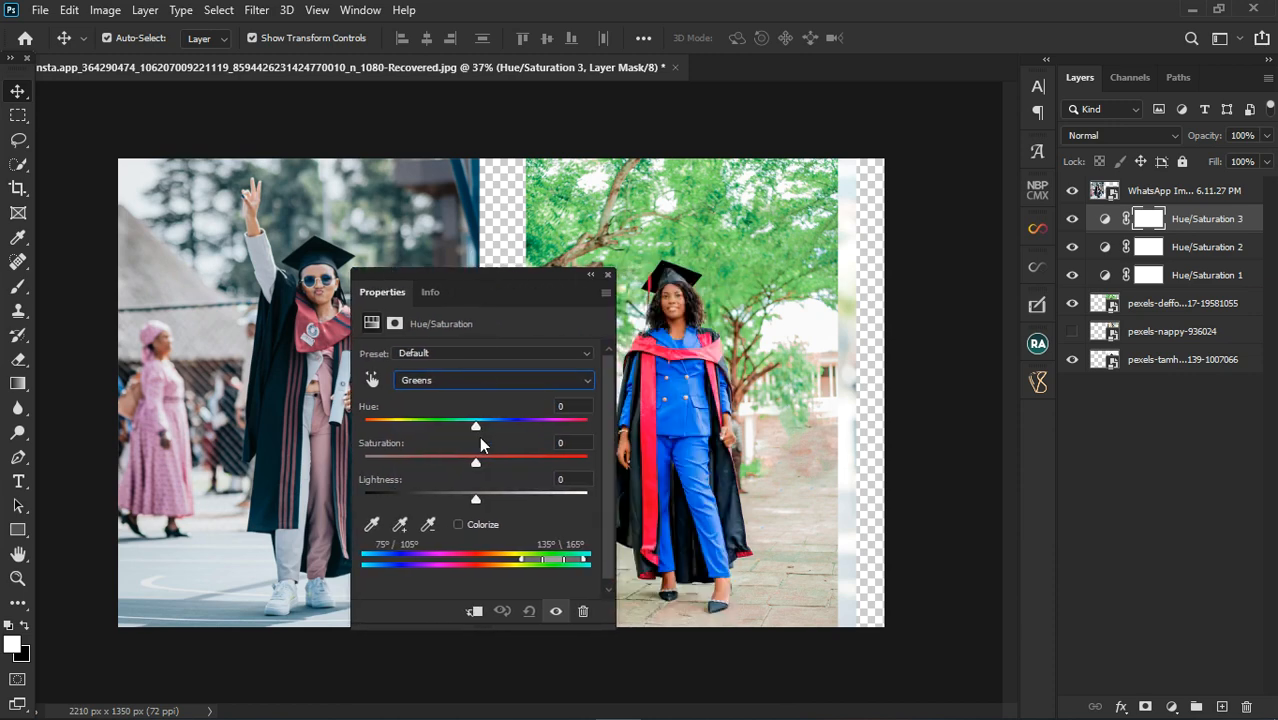
Set the Greens saturation to -66 and keep the Greens lightness at 0 in the third adjustment.
left_click_drag(476, 462, 402, 455)
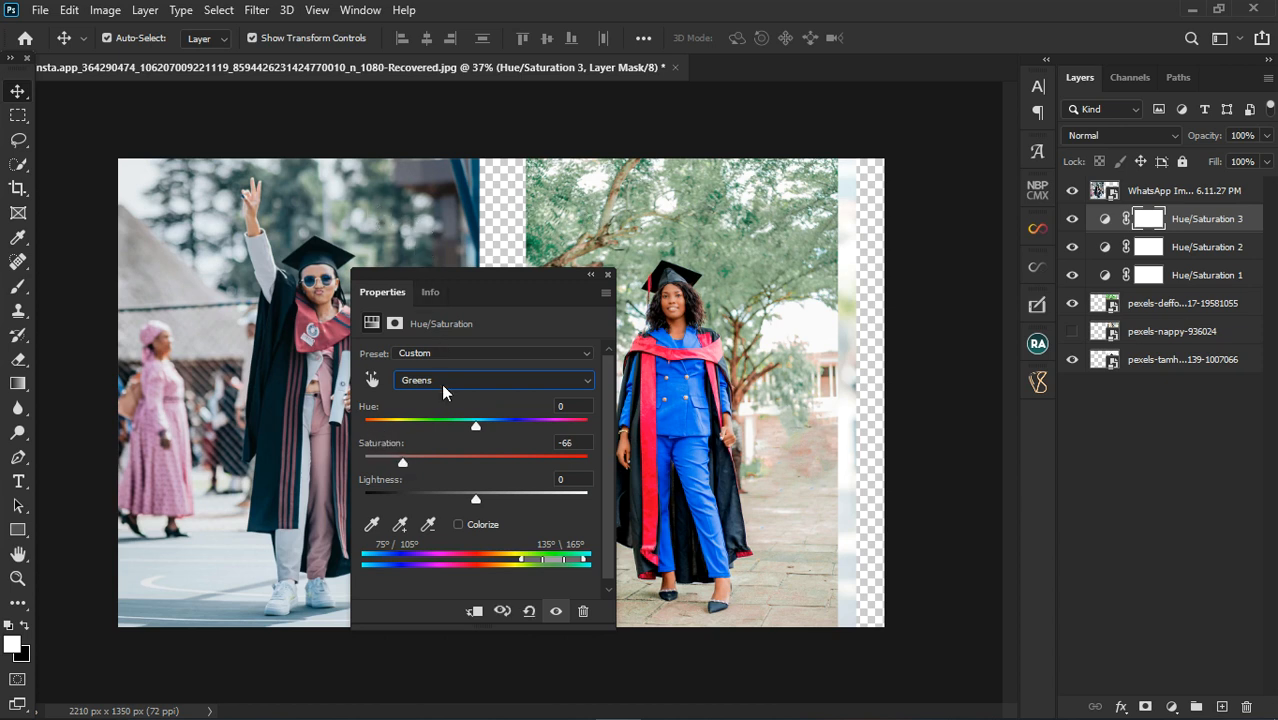
mouse_move(476, 499)
left_mouse_down()
mouse_move(458, 500)
mouse_move(480, 500)
left_mouse_up()
left_click(560, 479)
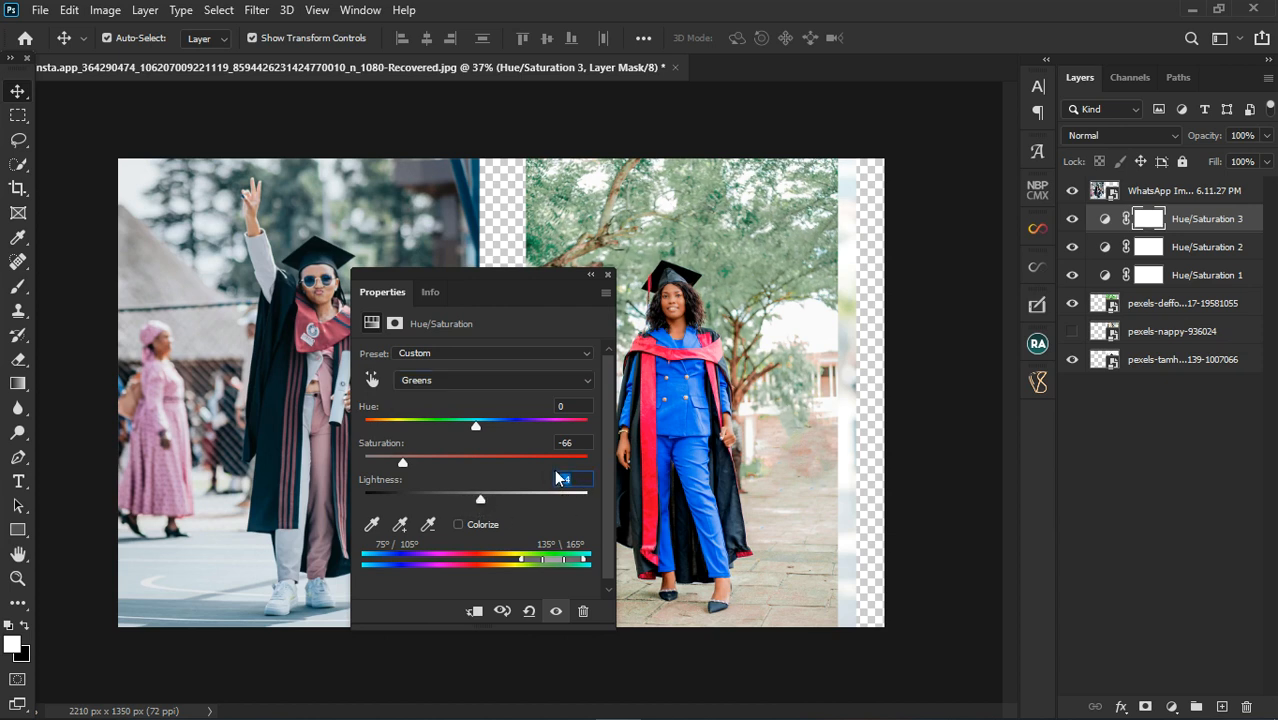
key("BackSpace")
type("0")
Refine the Greens by slightly easing the desaturation and shifting their hue moderately in the positive direction.
left_click(416, 461)
left_click_drag(475, 428, 496, 430)
left_click_drag(417, 465, 421, 471)
left_click_drag(496, 426, 501, 427)
left_click_drag(421, 462, 420, 462)
Set the Reds saturation to -33 and the Reds lightness to -15 in the third Hue/Saturation adjustment.
left_click(495, 380)
left_click(477, 418)
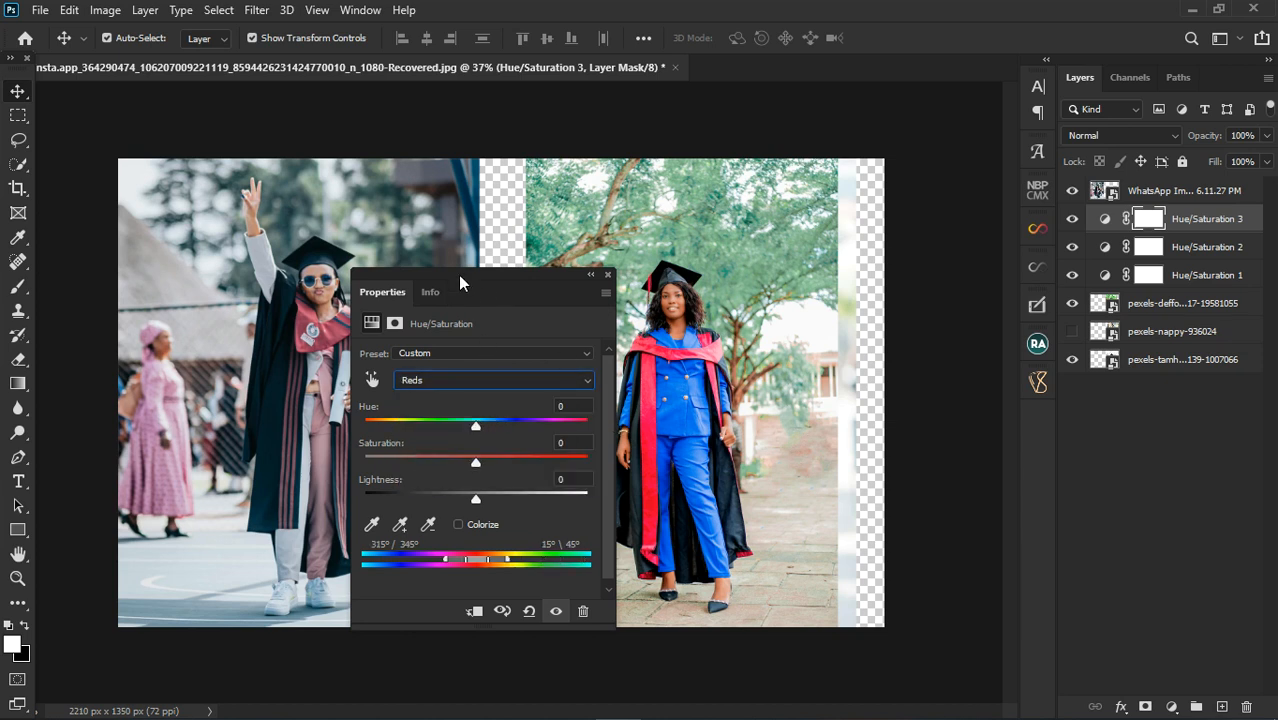
left_click_drag(461, 276, 830, 320)
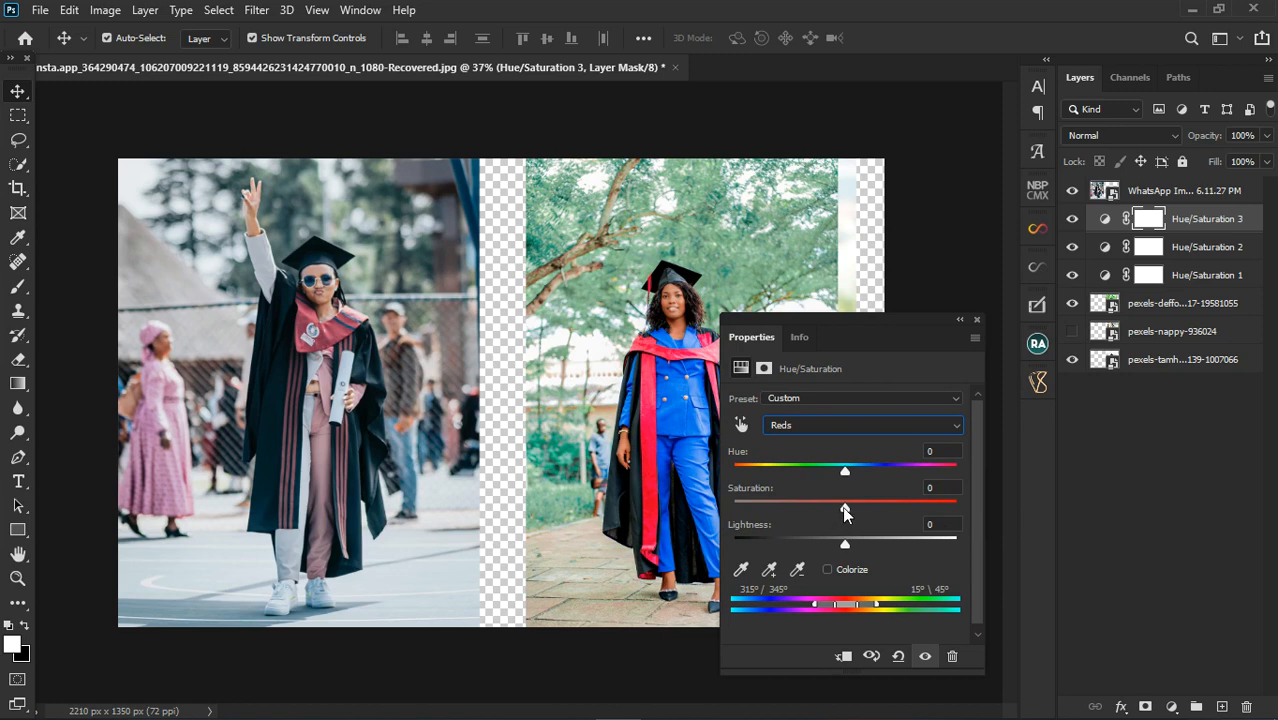
left_click_drag(826, 513, 805, 508)
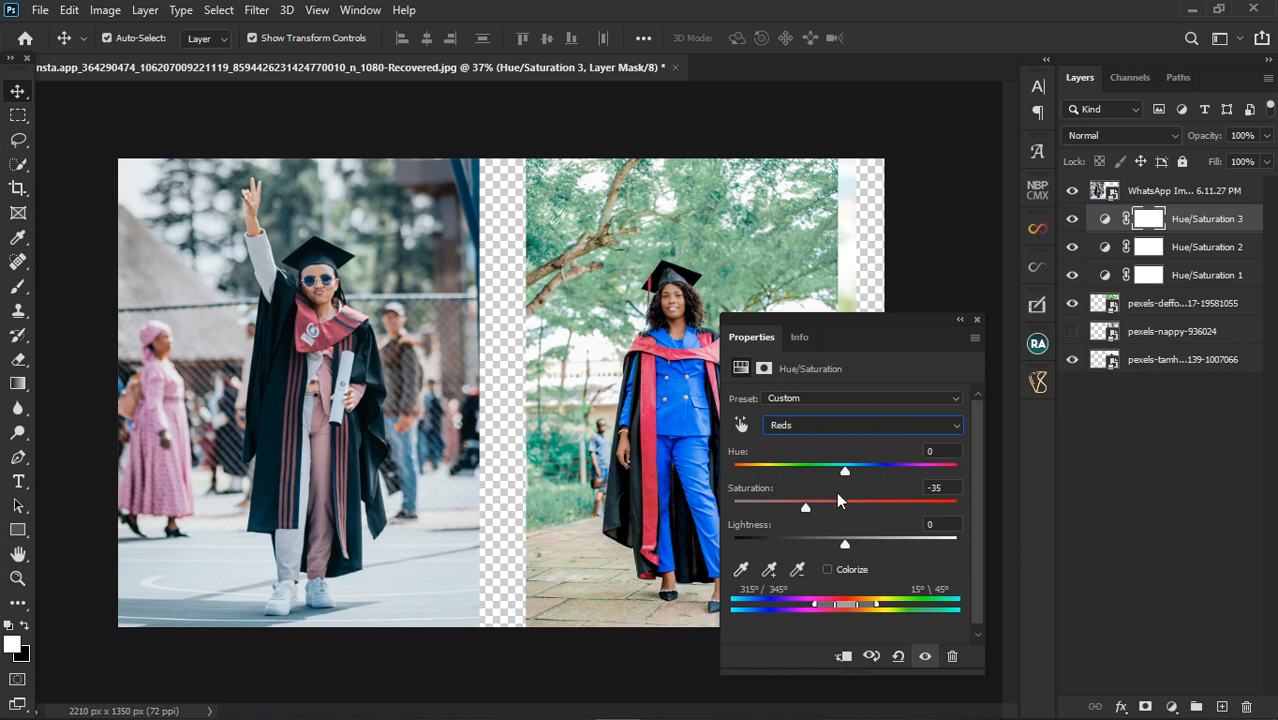
left_click_drag(794, 510, 804, 510)
mouse_move(845, 544)
left_mouse_down()
mouse_move(821, 546)
mouse_move(834, 546)
left_mouse_up()
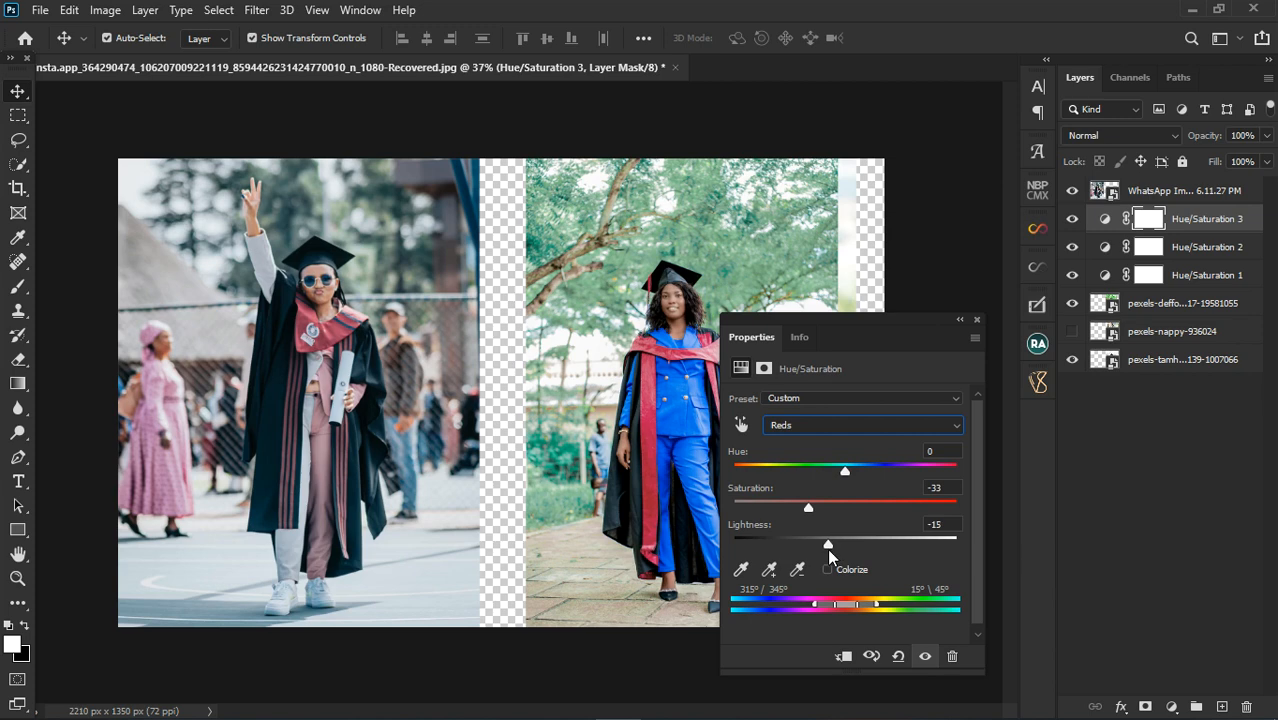
left_click(977, 320)
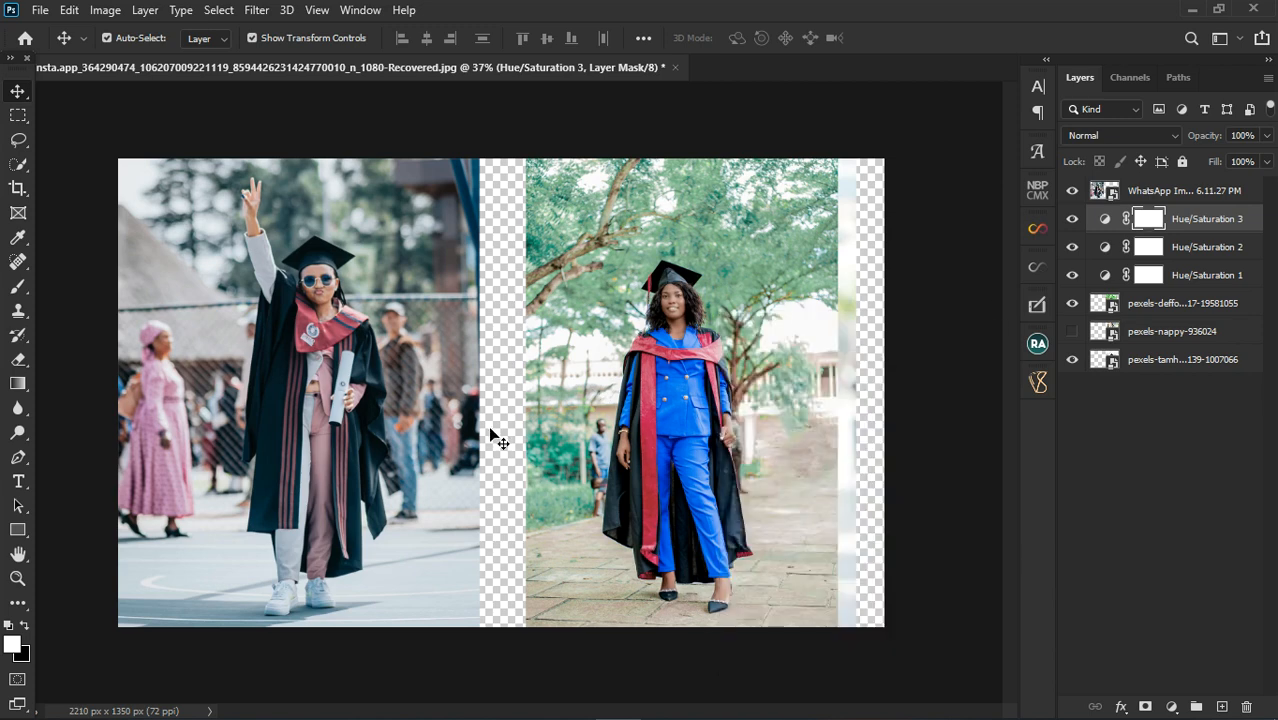
scroll(498, 391, "down", 1)
scroll(498, 389, "up", 1)
scroll(498, 391, "up", 1)
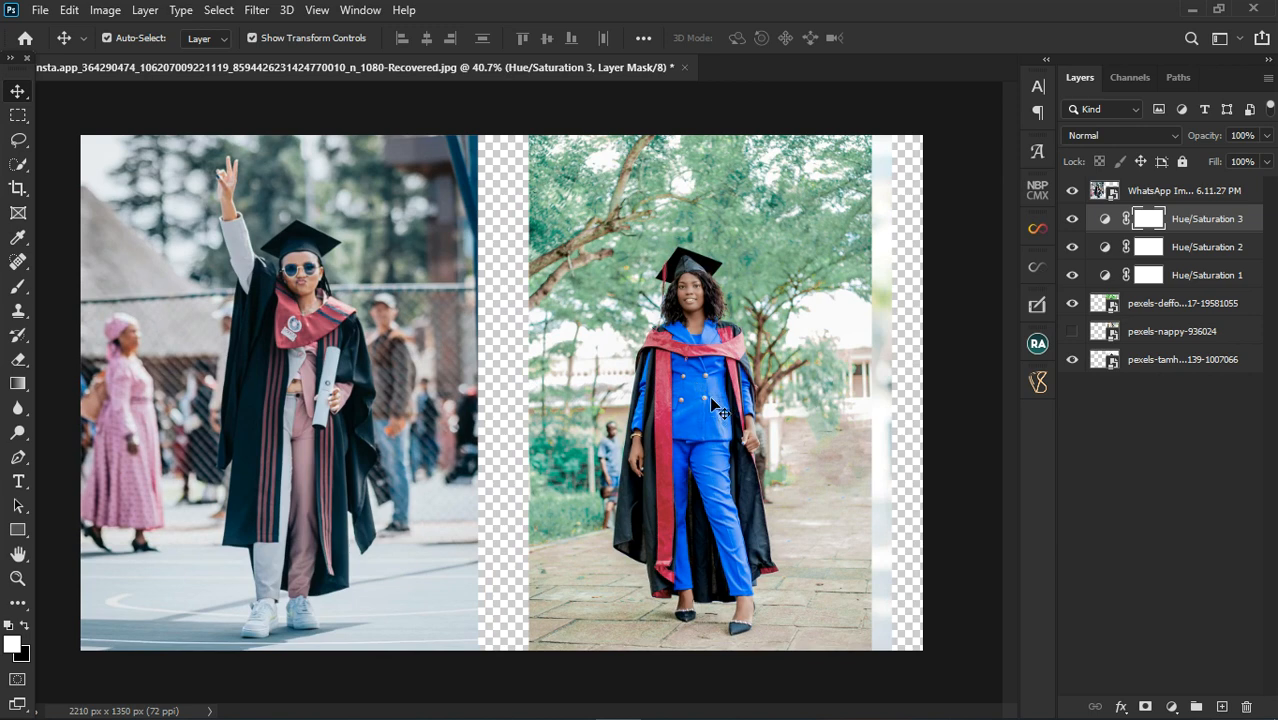
Set the Blues hue to -17 and the Blues saturation to -68 in the third Hue/Saturation adjustment.
double_click(1104, 218)
left_click(813, 424)
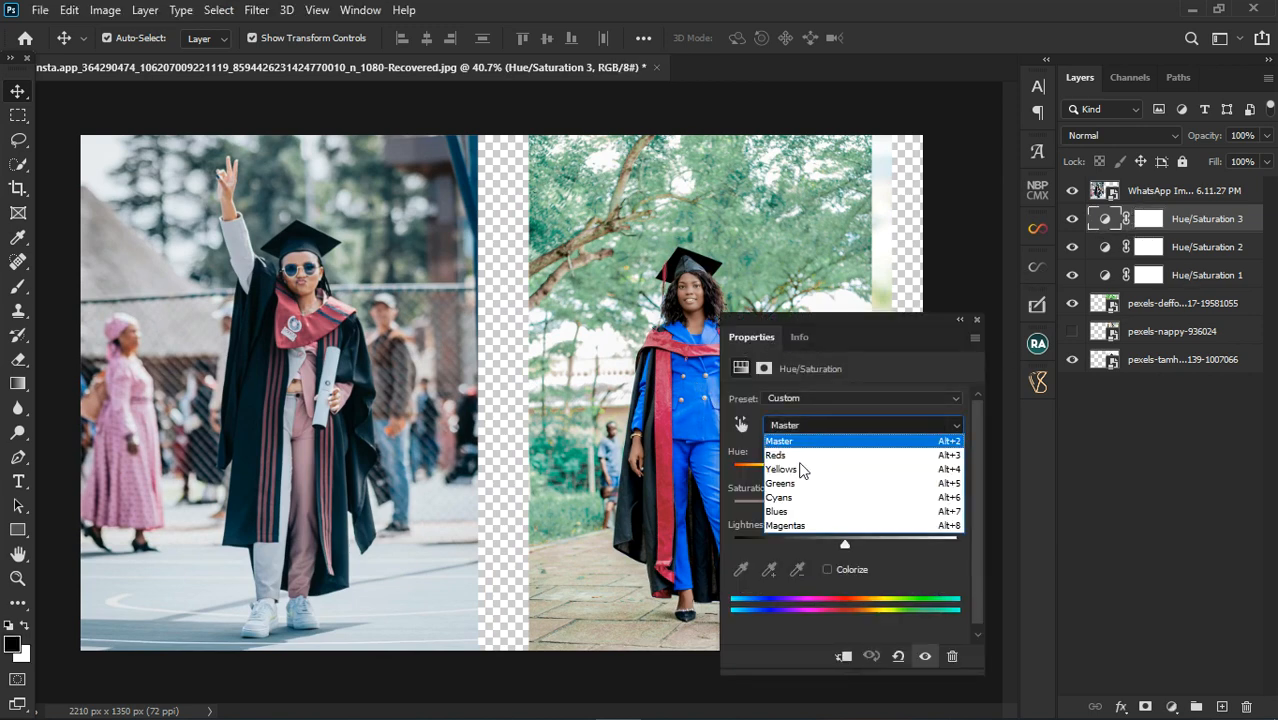
left_click(829, 500)
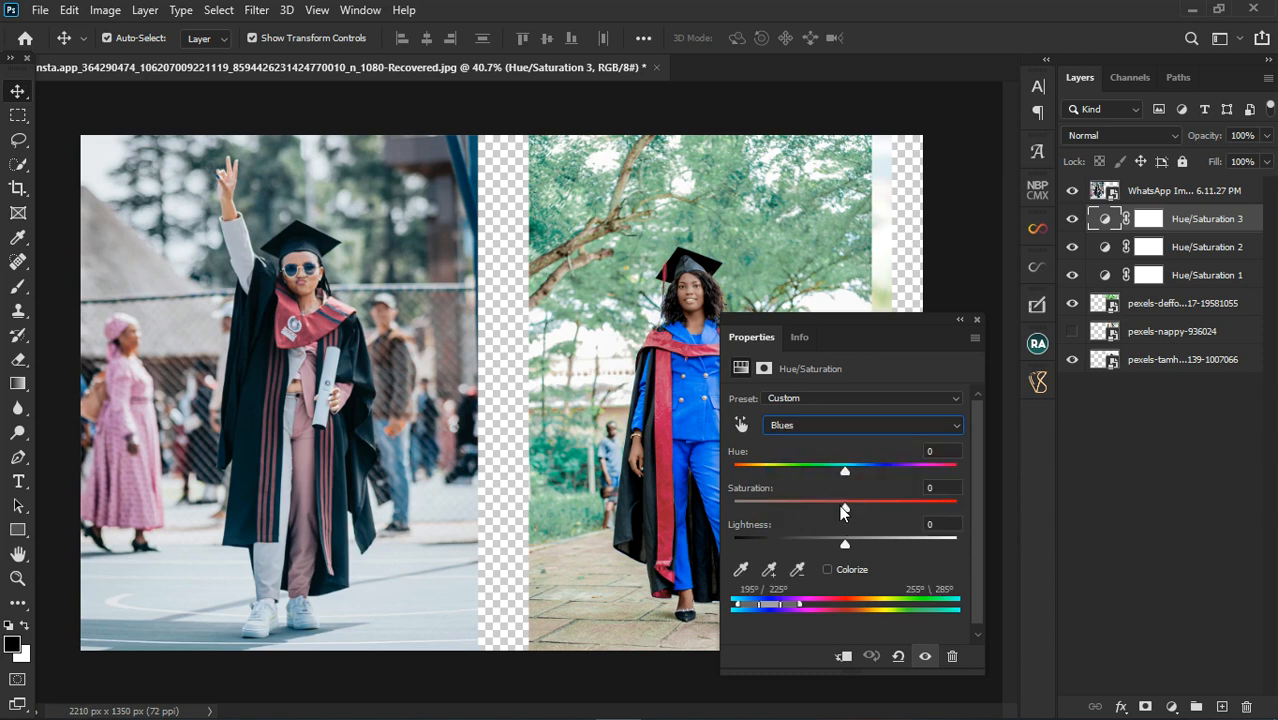
left_click_drag(844, 507, 802, 513)
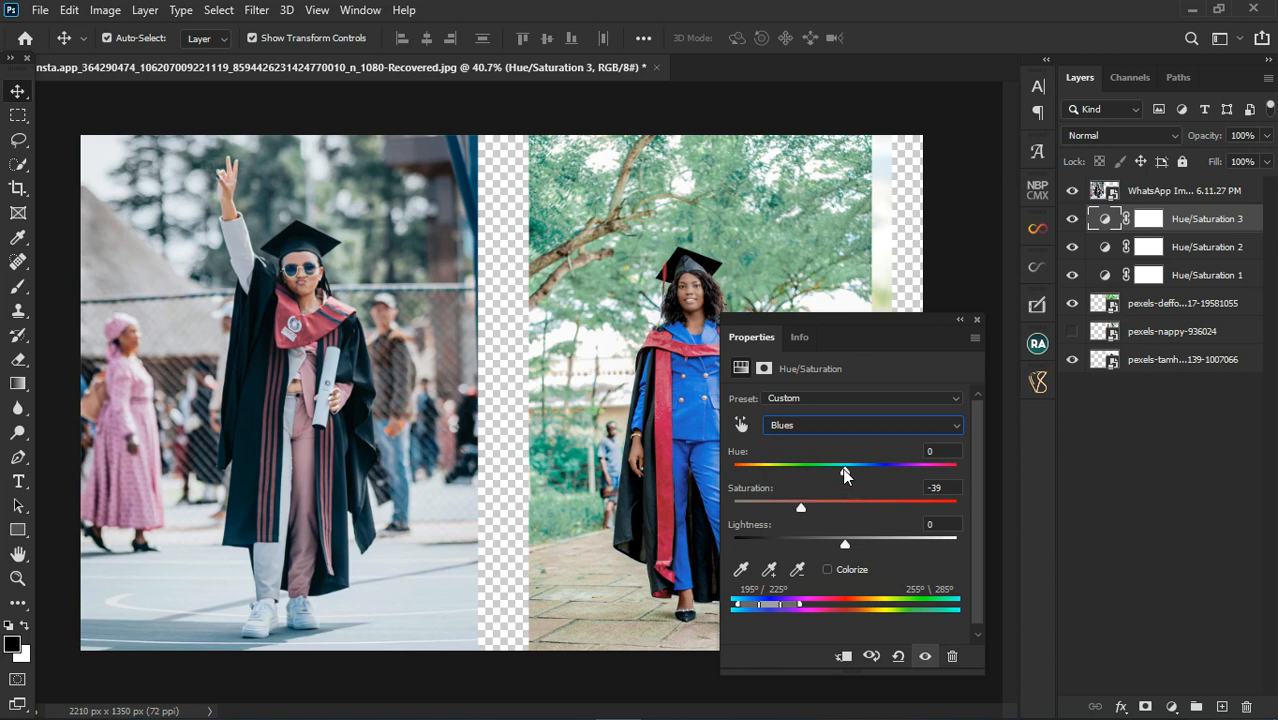
left_click_drag(844, 476, 767, 503)
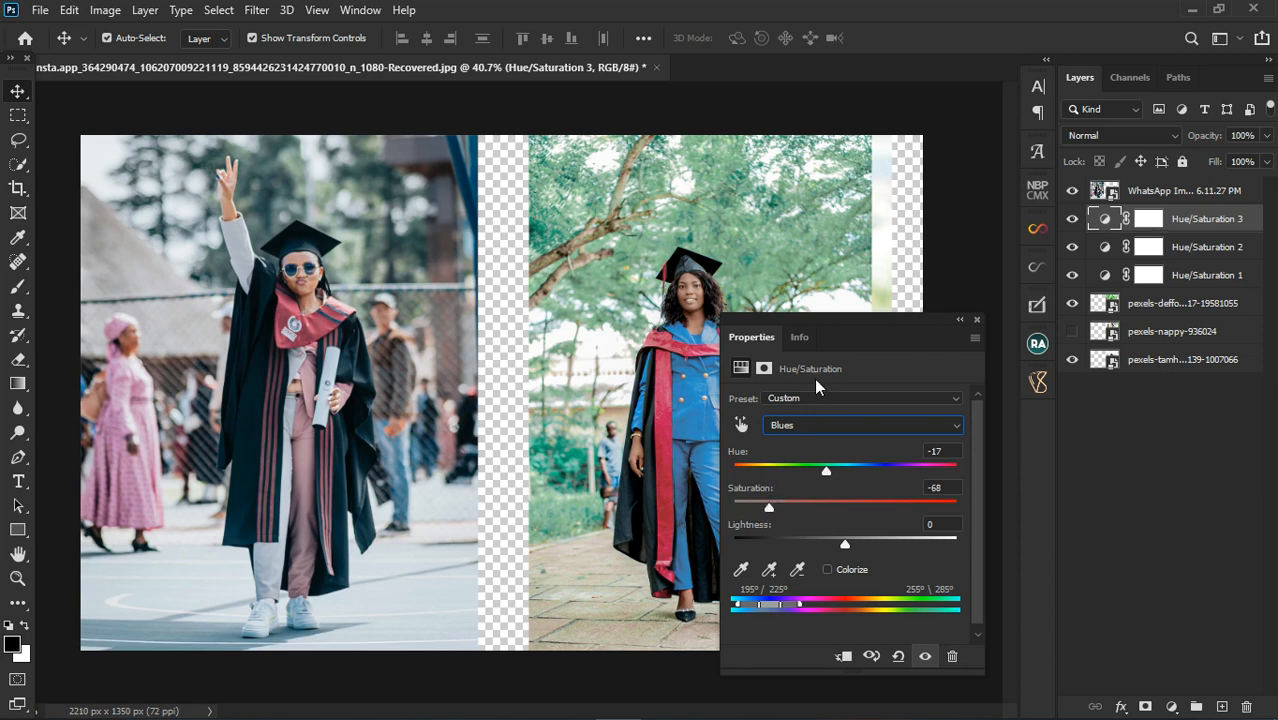
Slightly lower the Blues lightness in the third Hue/Saturation adjustment and close its settings.
left_click_drag(837, 320, 642, 296)
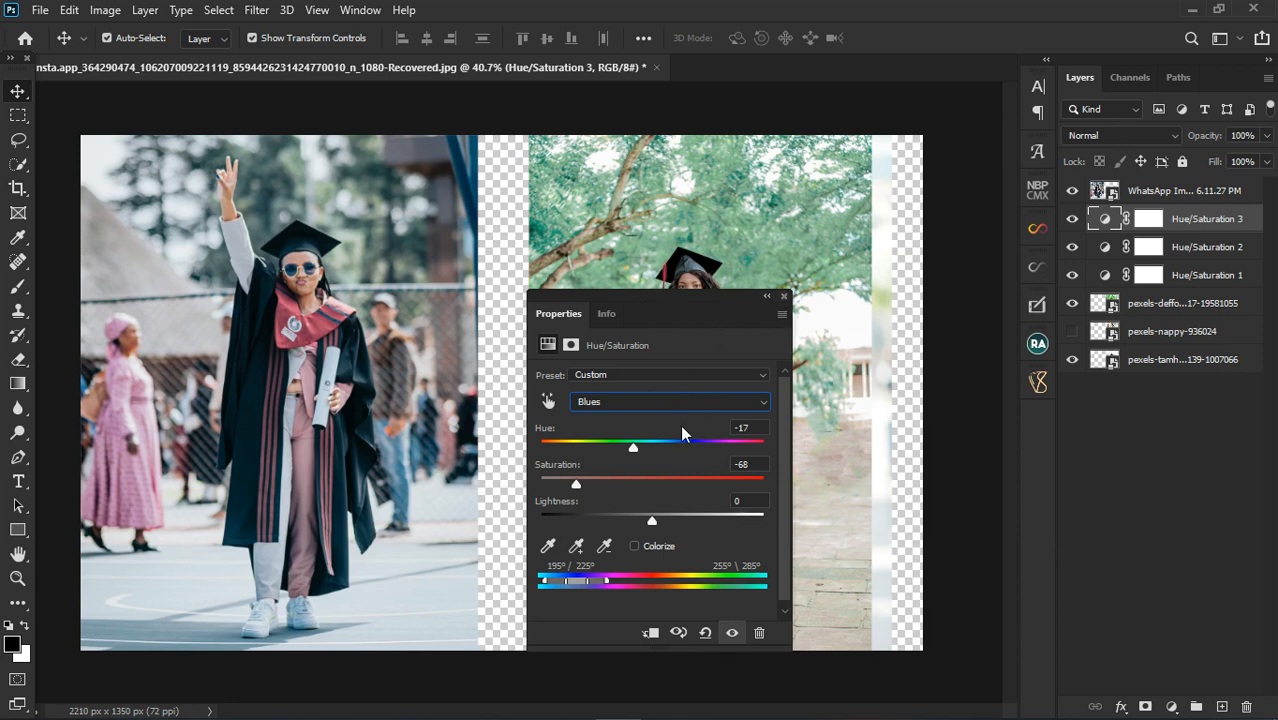
left_click_drag(652, 521, 644, 521)
left_click(785, 297)
scroll(649, 340, "down", 2)
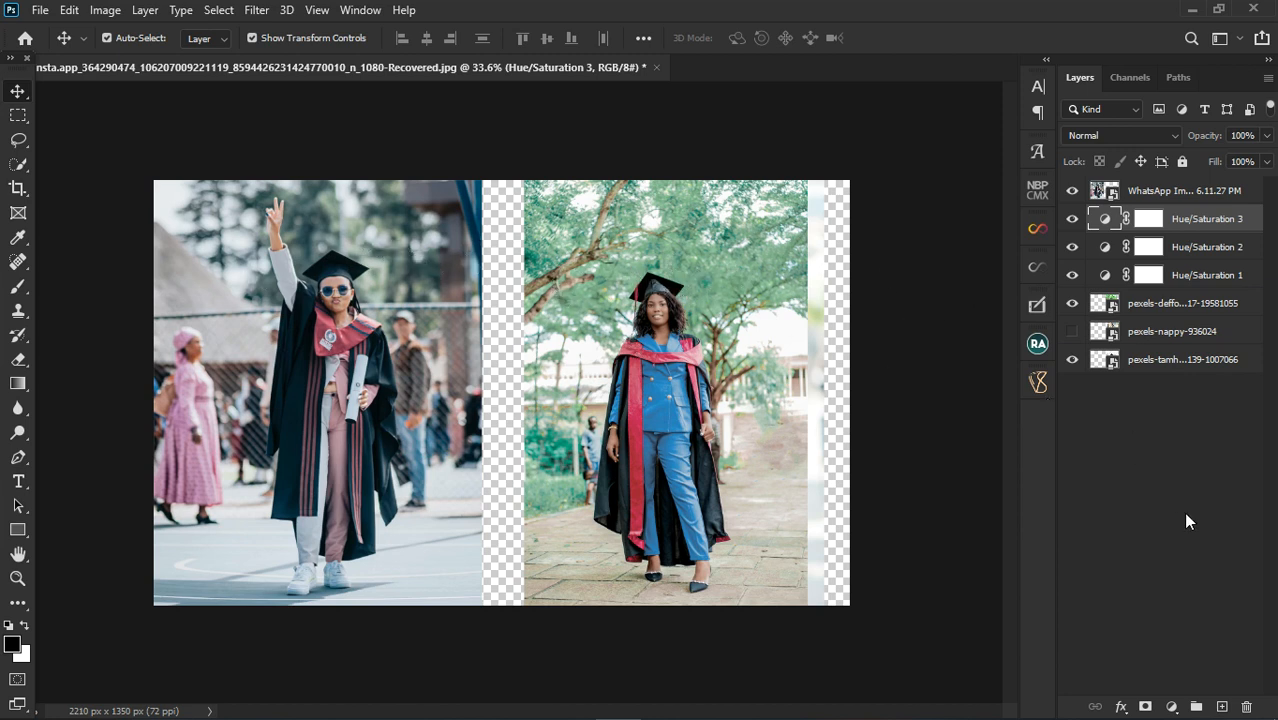
Add a Selective Color adjustment layer above the third Hue/Saturation layer and choose its Greens for editing.
left_click(1172, 707)
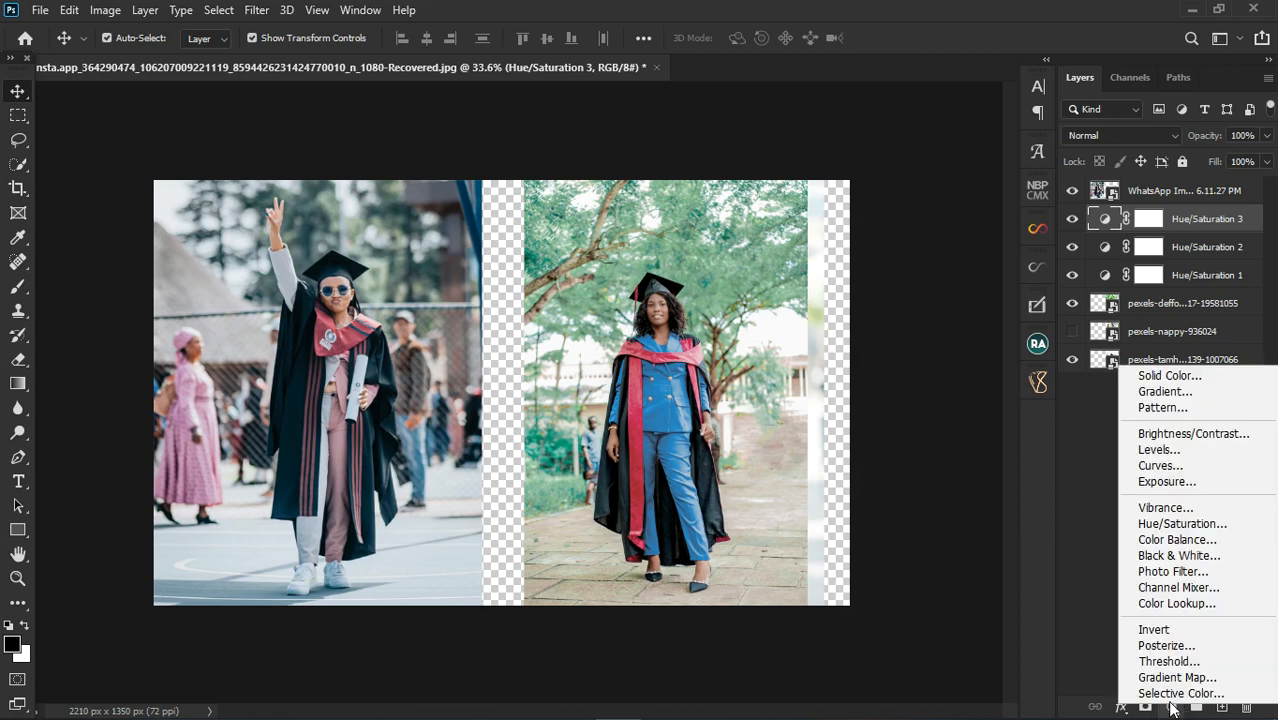
left_click(1172, 693)
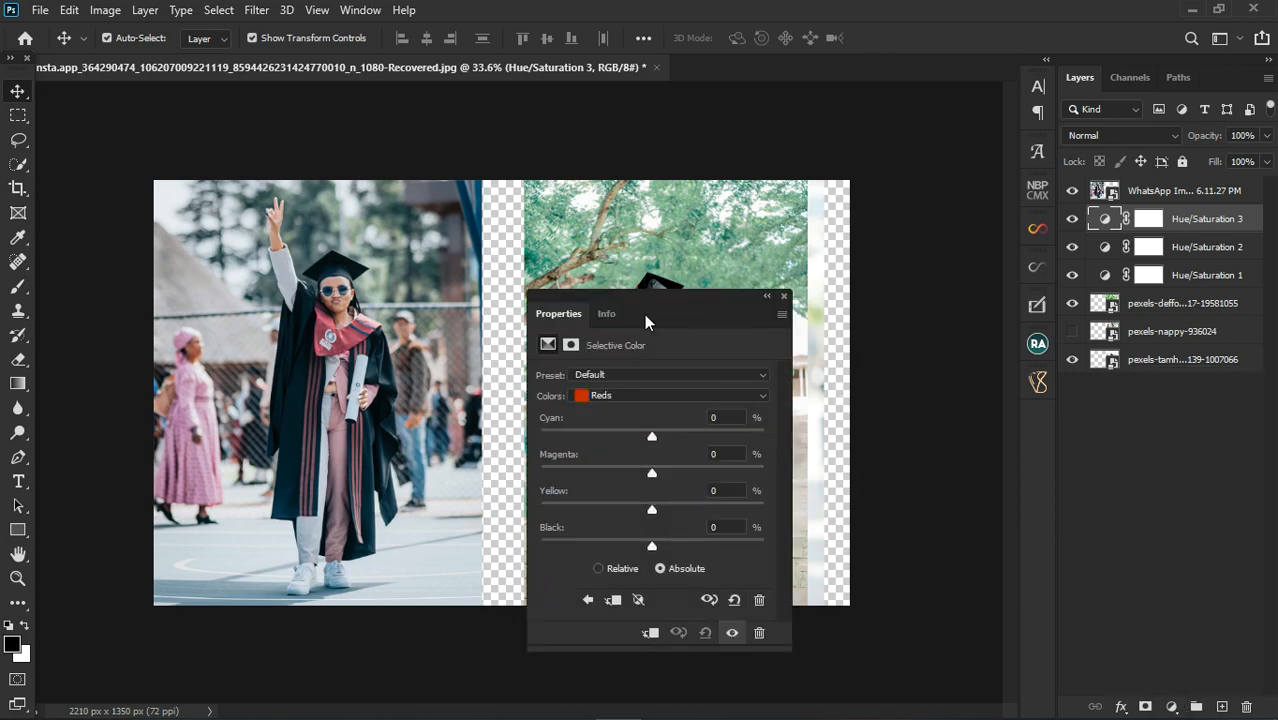
left_click_drag(651, 296, 588, 340)
left_click(573, 430)
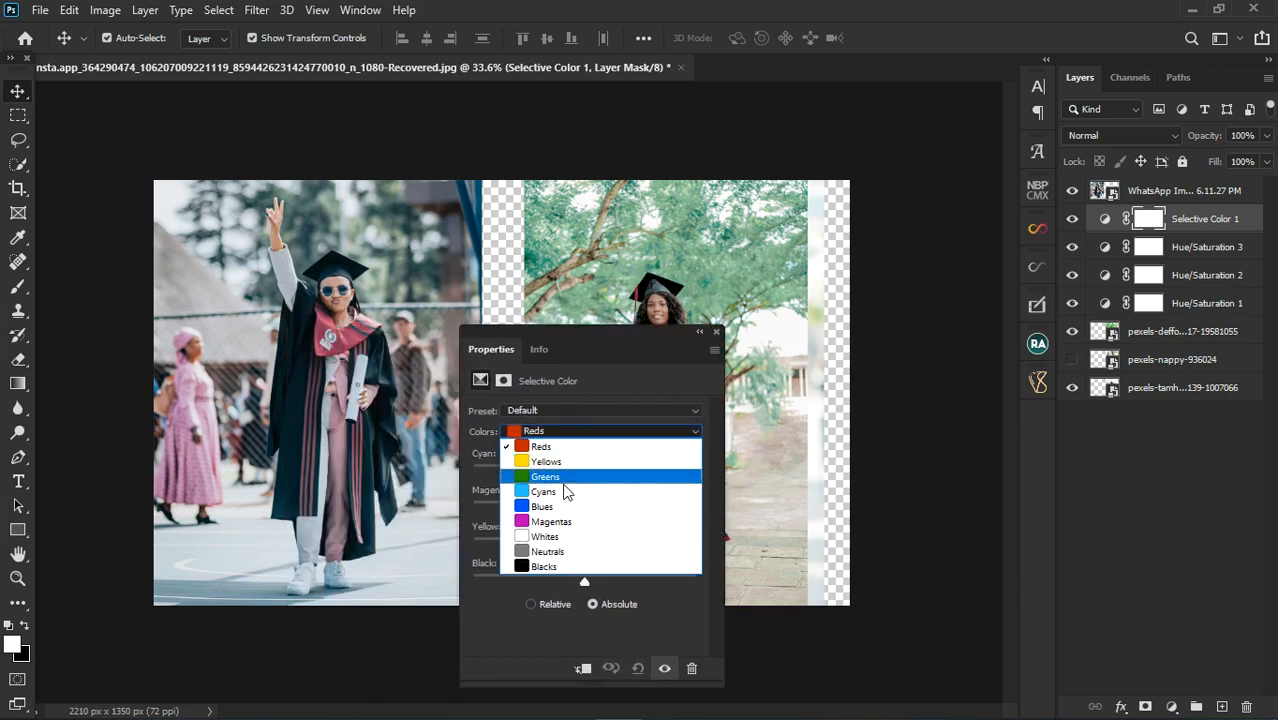
left_click(566, 478)
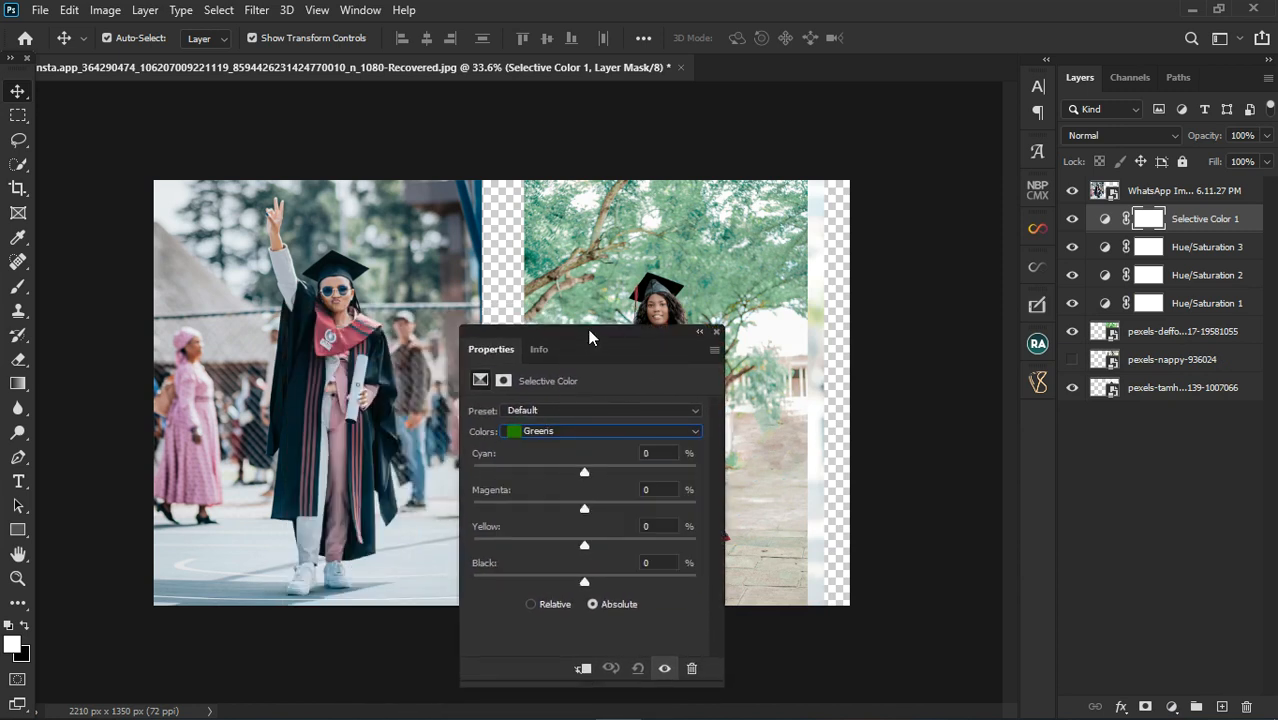
left_click_drag(590, 334, 432, 339)
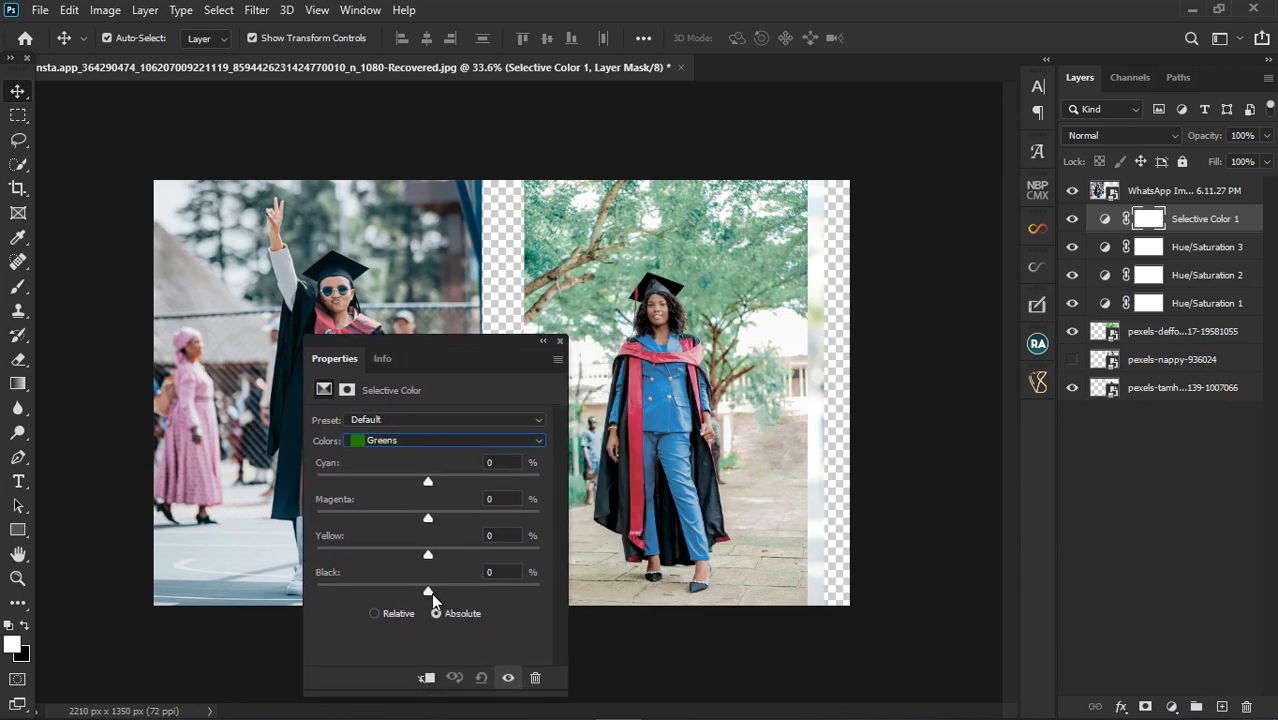
Set the Selective Color Greens to Magenta +15%, Yellow -18% and Black +47%, and reduce their Cyan moderately.
left_click_drag(431, 592, 456, 593)
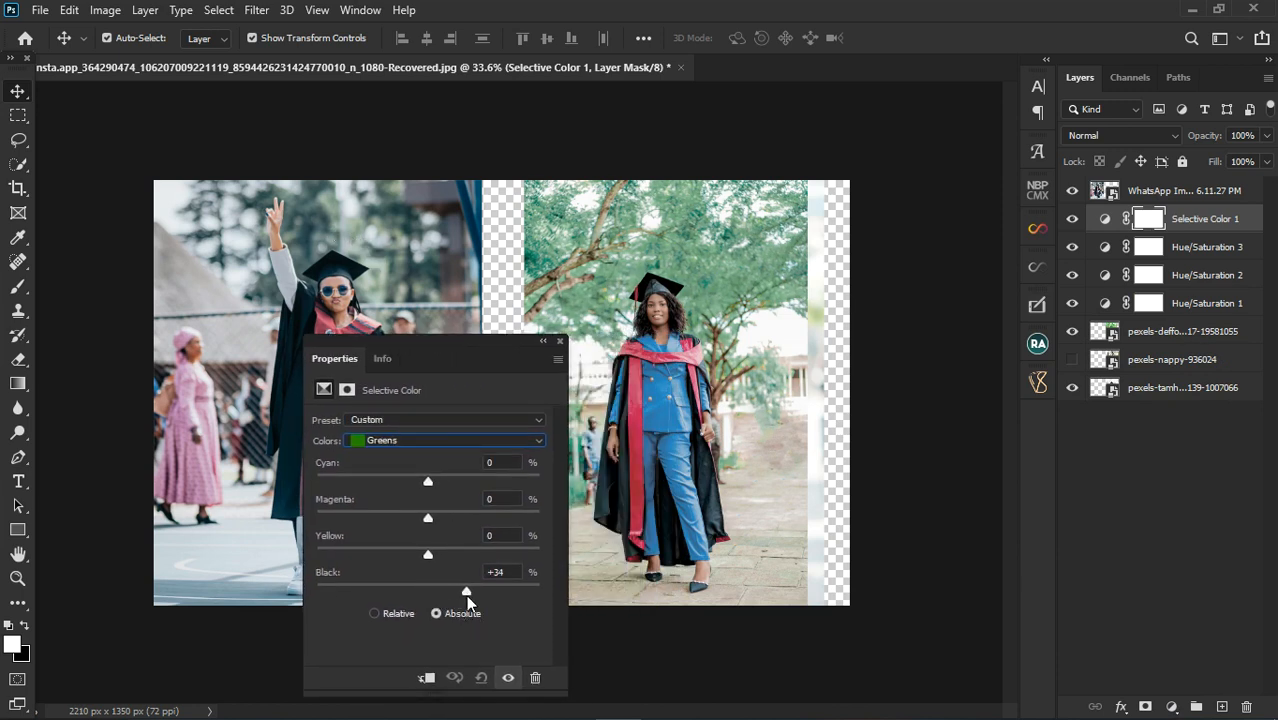
left_click_drag(467, 594, 472, 593)
left_click_drag(428, 548, 402, 557)
left_click_drag(397, 555, 381, 557)
left_click_drag(469, 586, 487, 596)
mouse_move(427, 514)
left_mouse_down()
mouse_move(401, 517)
mouse_move(444, 521)
left_mouse_up()
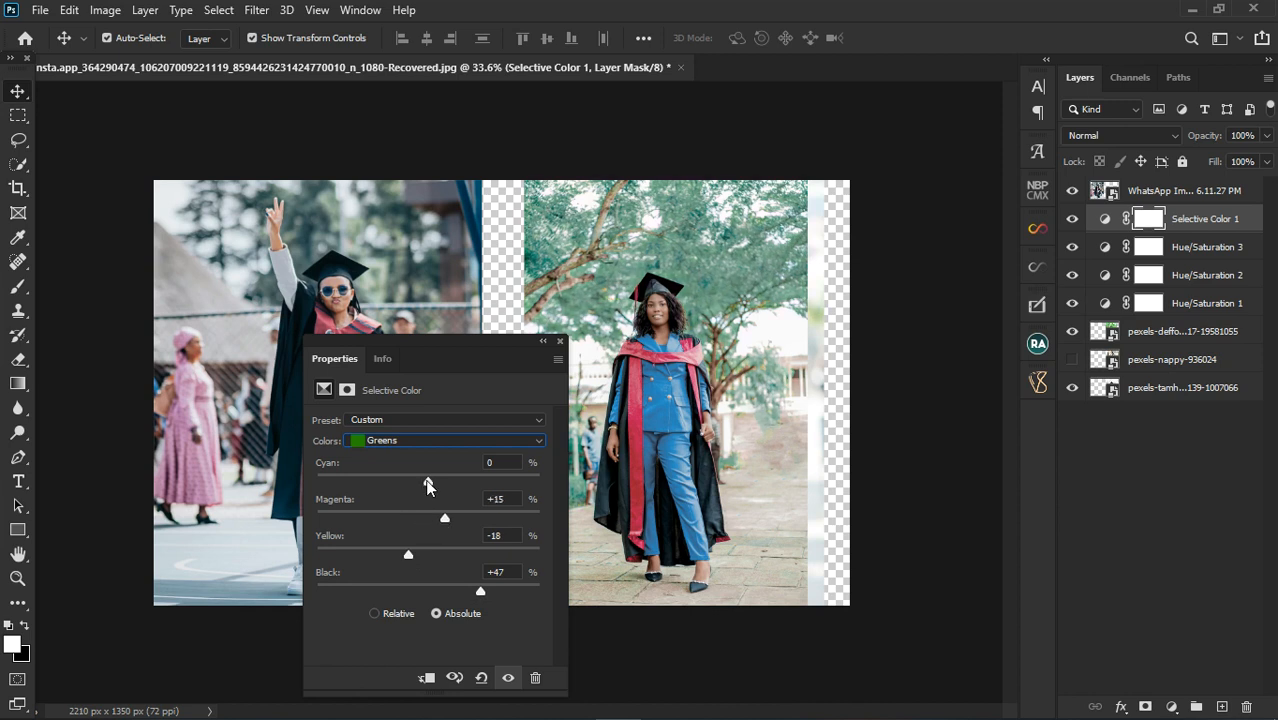
left_click_drag(428, 485, 398, 492)
Set the Selective Color Cyans to Cyan -18%, Magenta -5%, Yellow +19% and Black +20%.
left_click(411, 440)
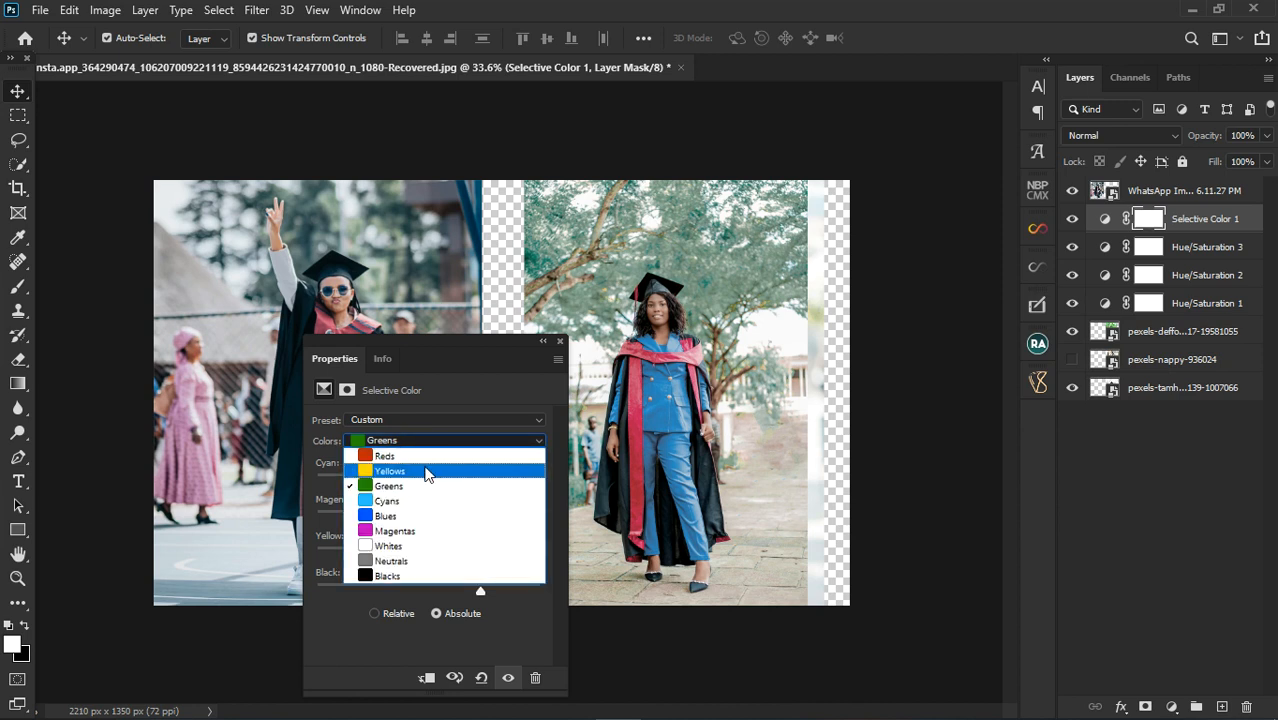
left_click(431, 496)
left_click_drag(448, 345, 873, 308)
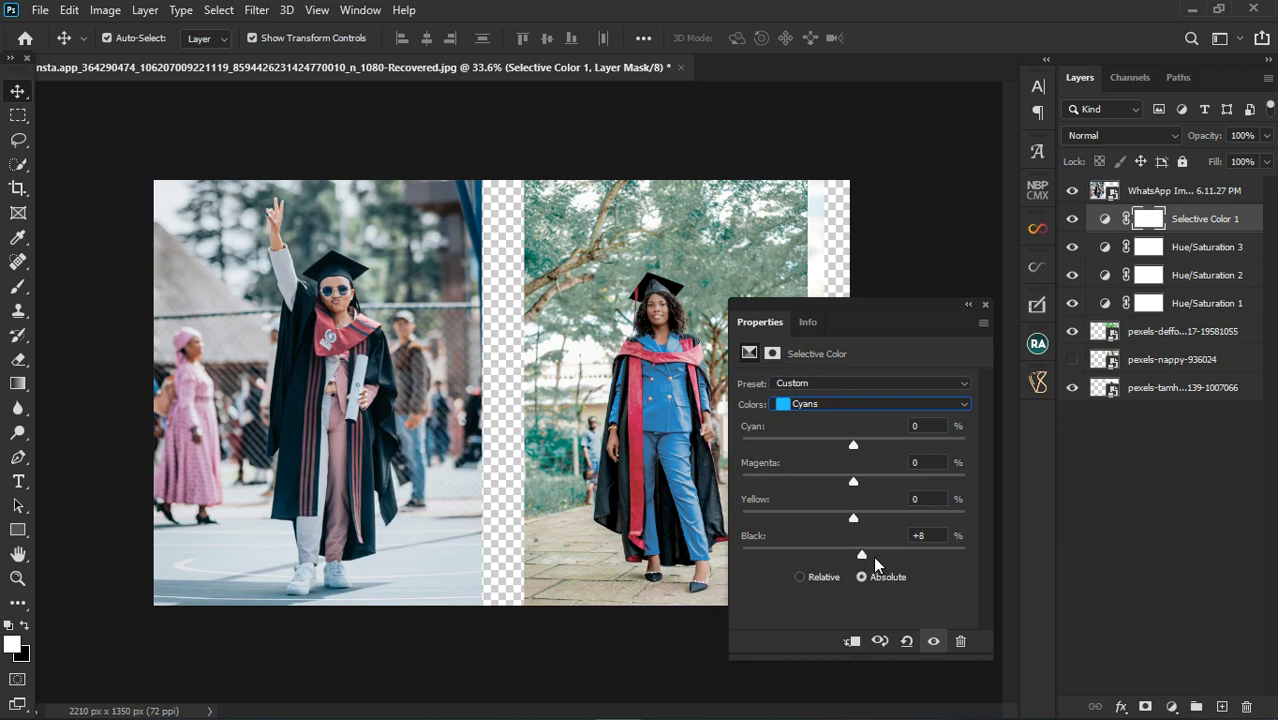
left_click(873, 556)
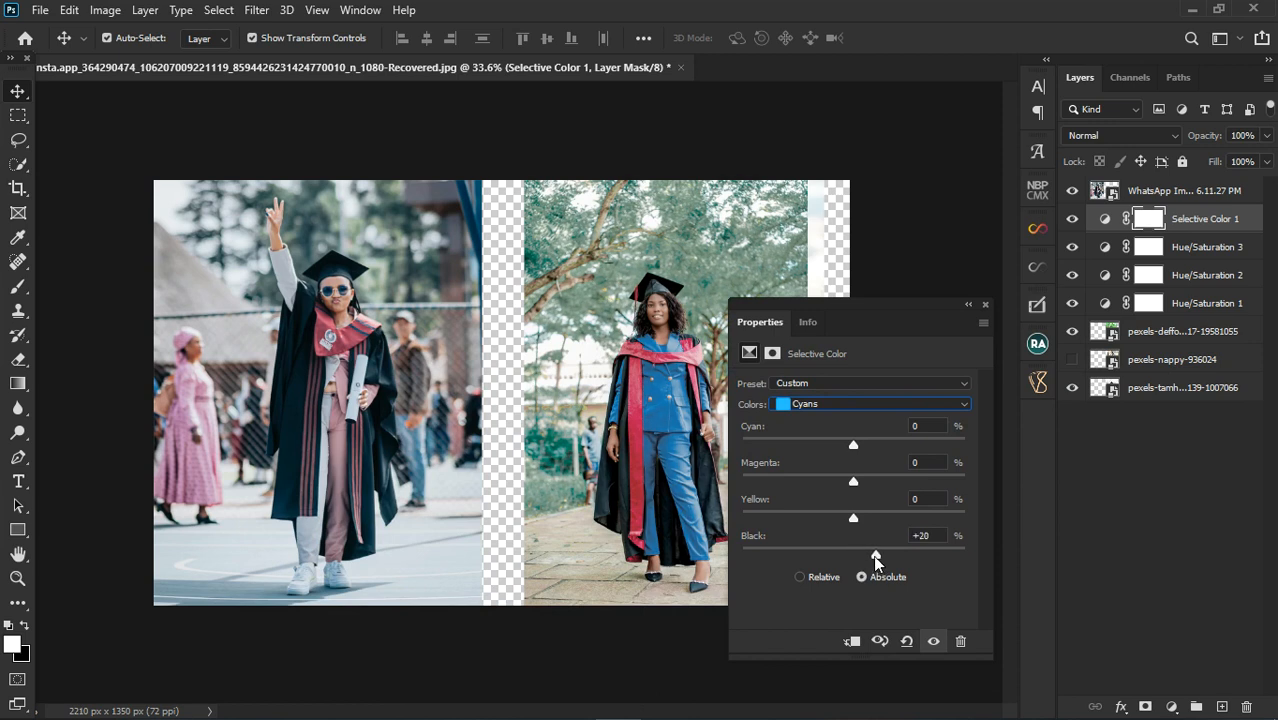
left_click_drag(855, 521, 834, 518)
left_click_drag(876, 517, 874, 517)
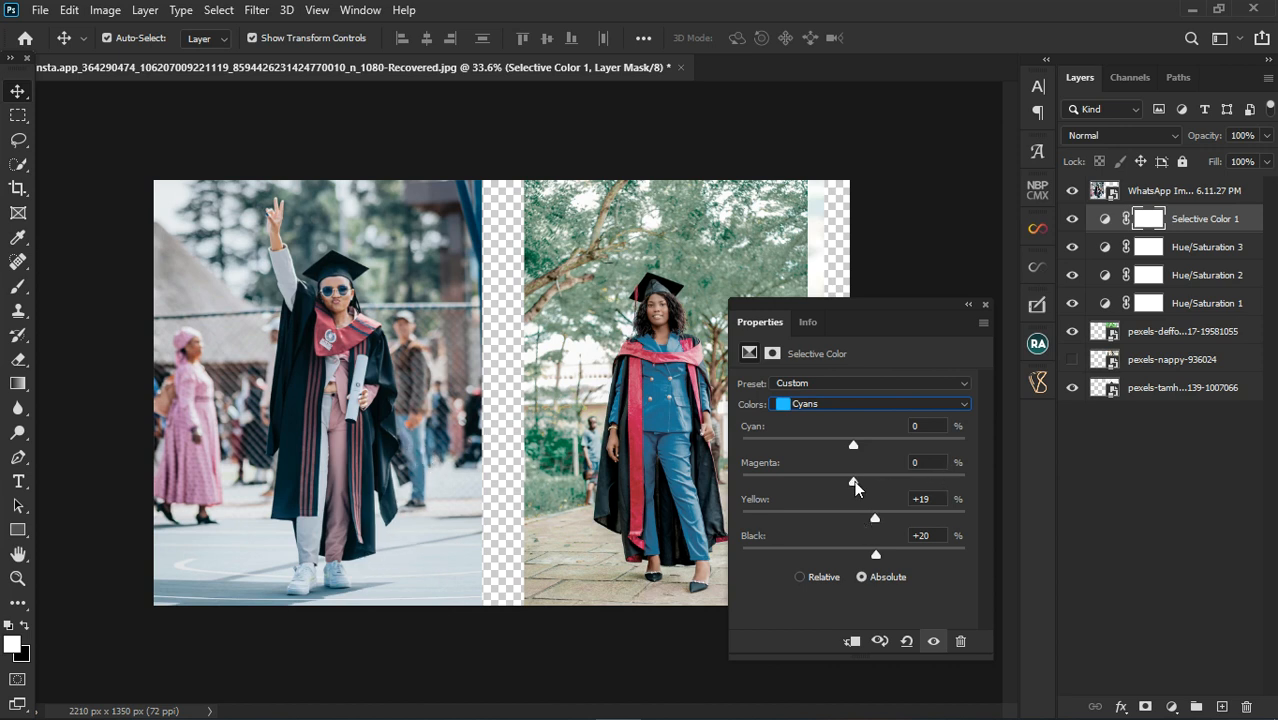
left_click_drag(855, 486, 841, 452)
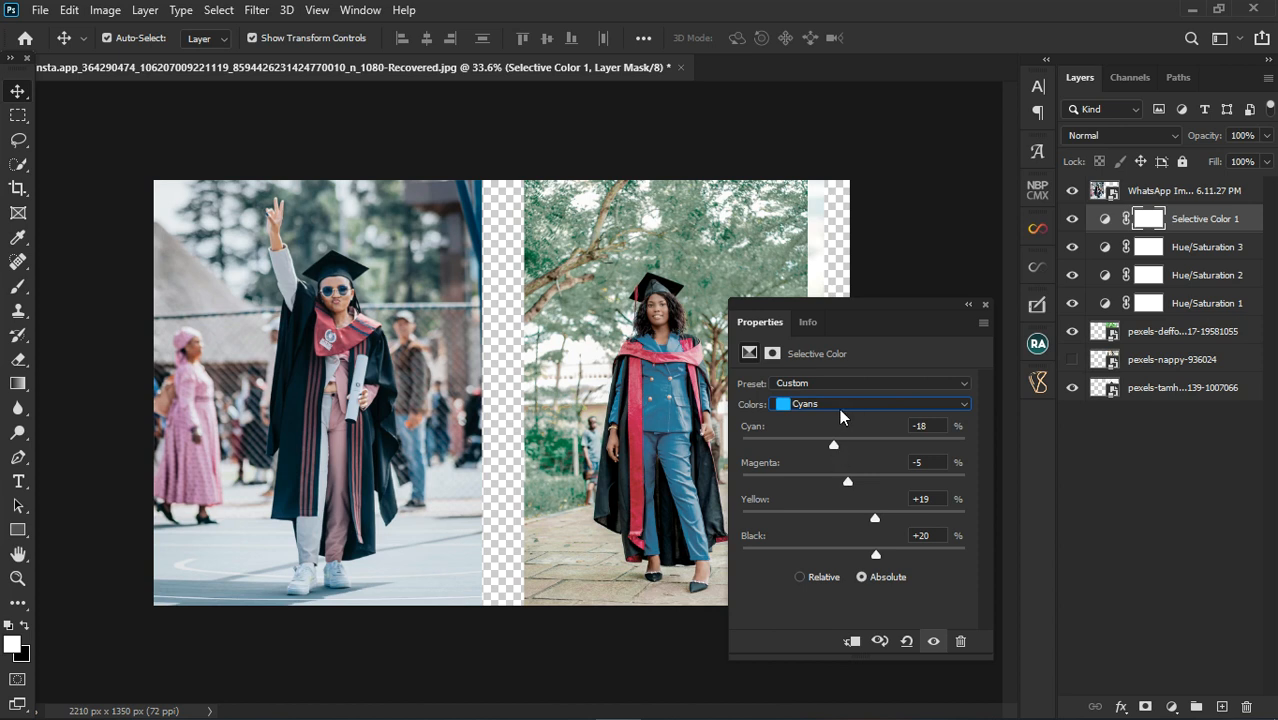
left_click(983, 304)
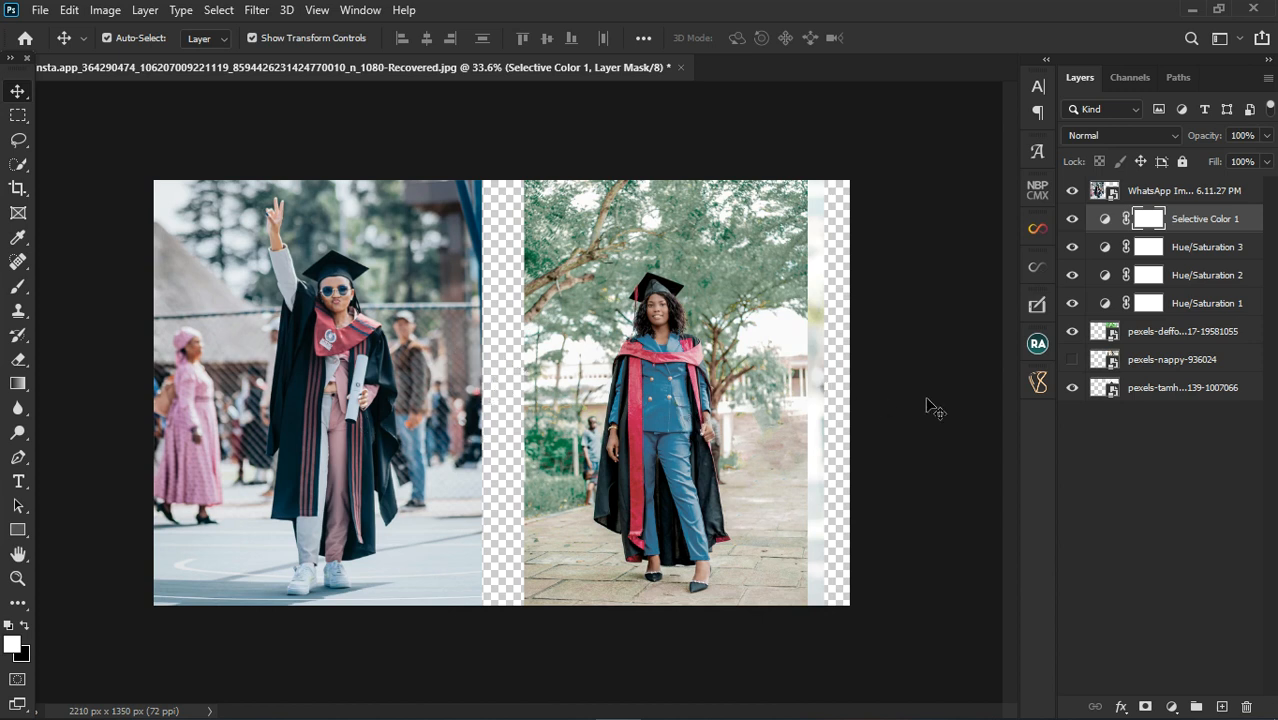
Reopen the Selective Color adjustment and slightly reduce the Cyan amount in its Yellows.
double_click(1105, 218)
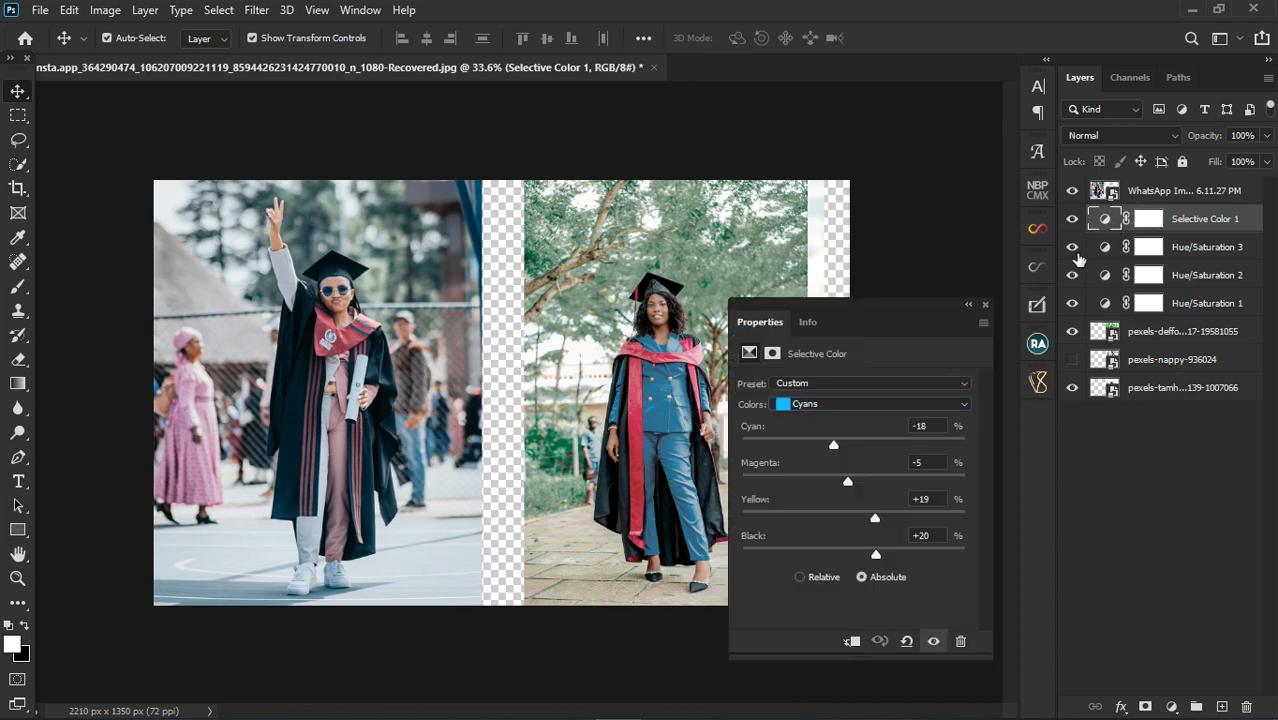
left_click(829, 401)
left_click(835, 434)
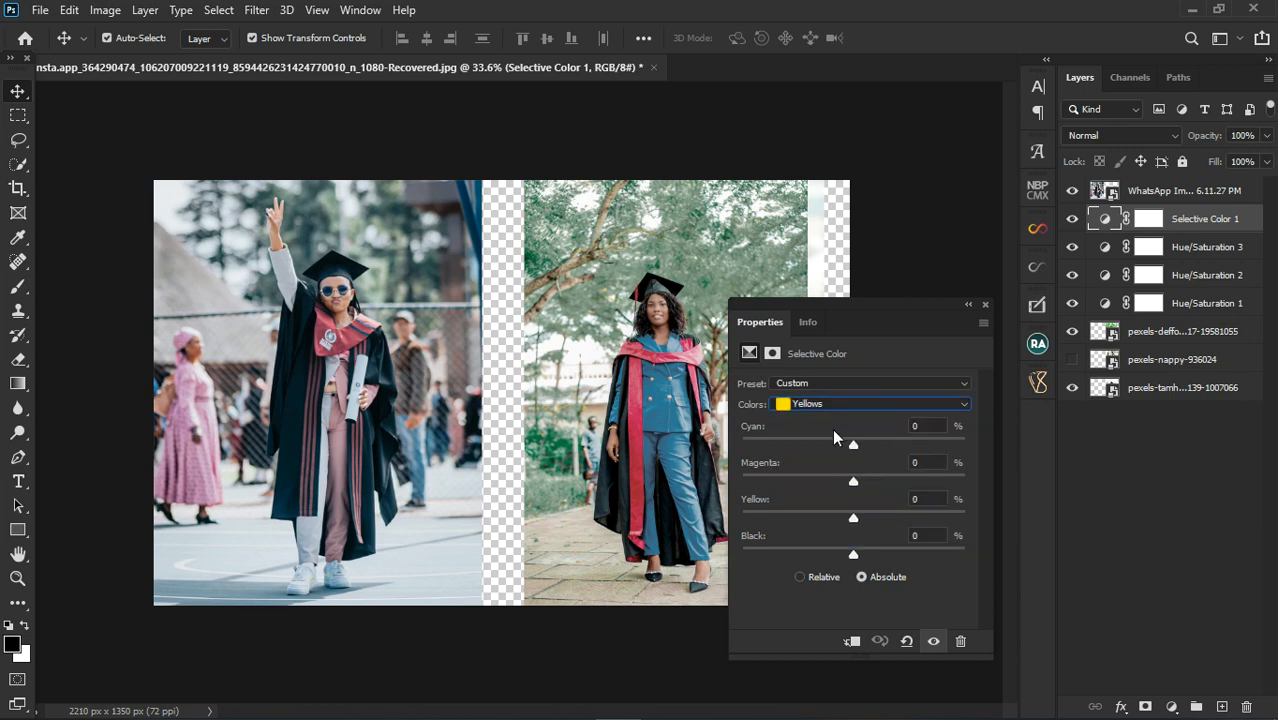
left_click(834, 438)
left_click_drag(834, 448, 843, 449)
Set the Selective Color Reds to Cyan +8%, Magenta +10% and Black -4%, dismissing the alarm notification.
left_click(848, 406)
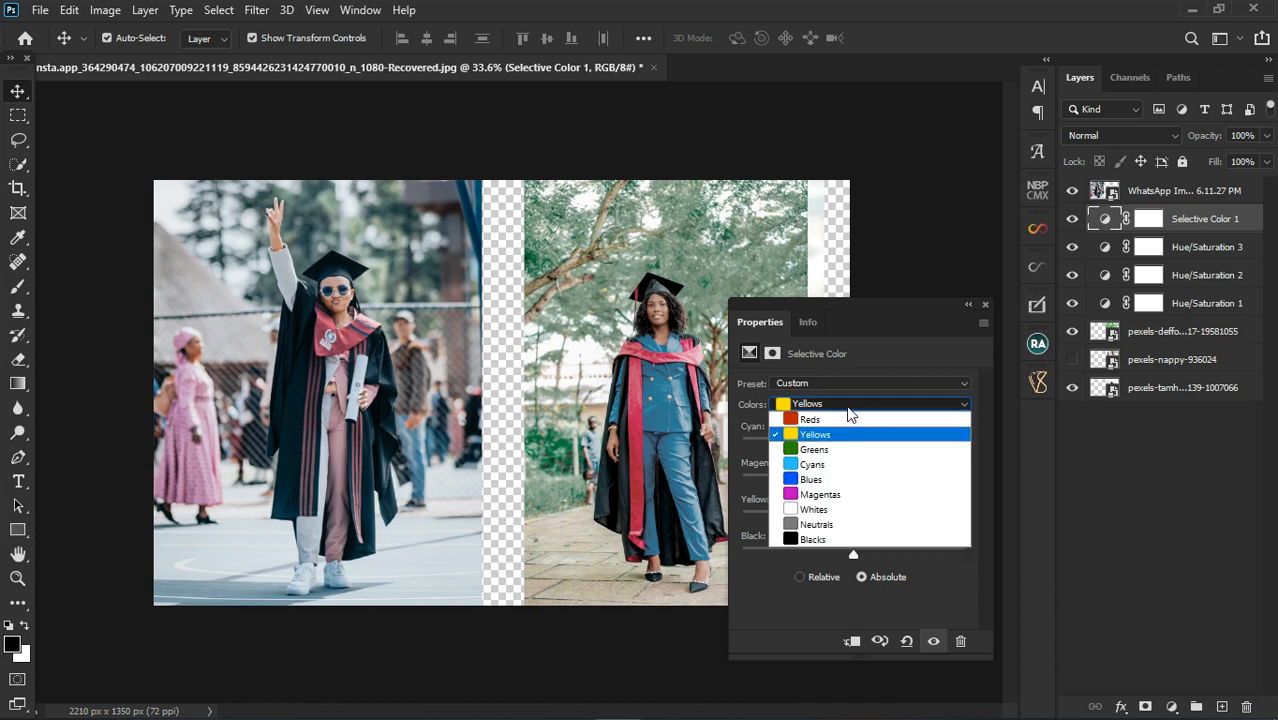
left_click(846, 421)
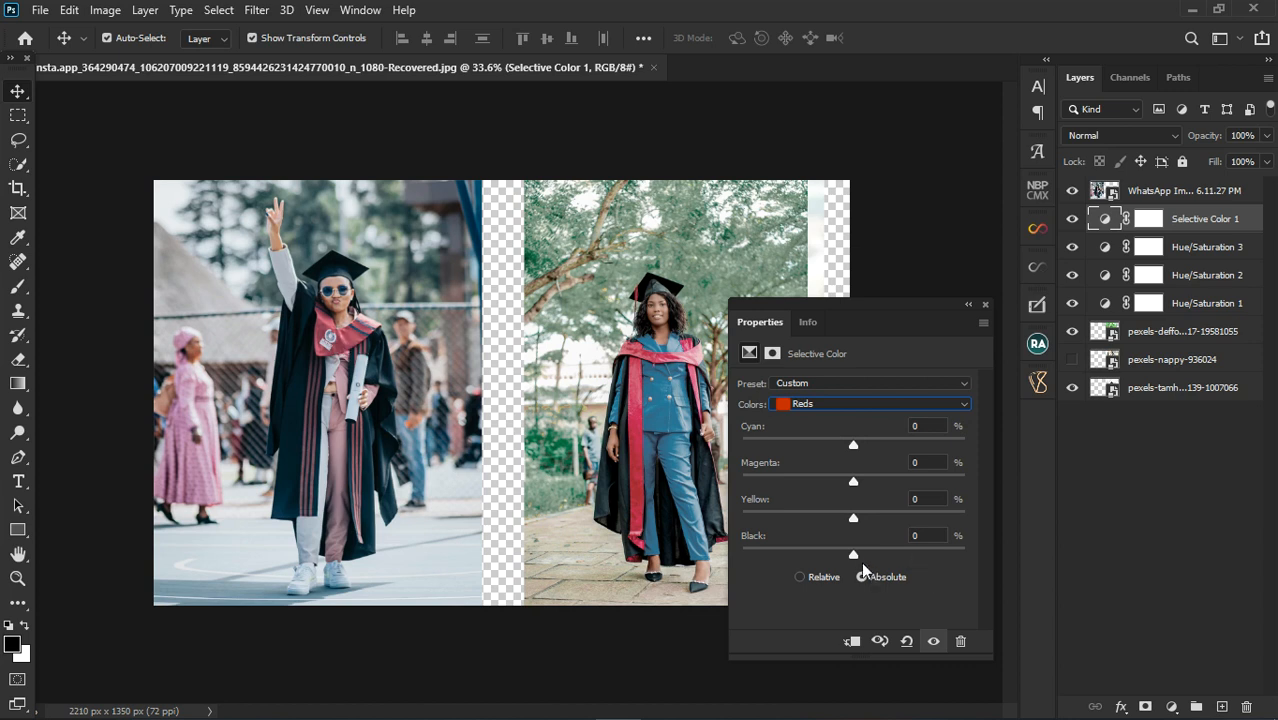
left_click_drag(856, 555, 844, 560)
left_click_drag(853, 482, 861, 451)
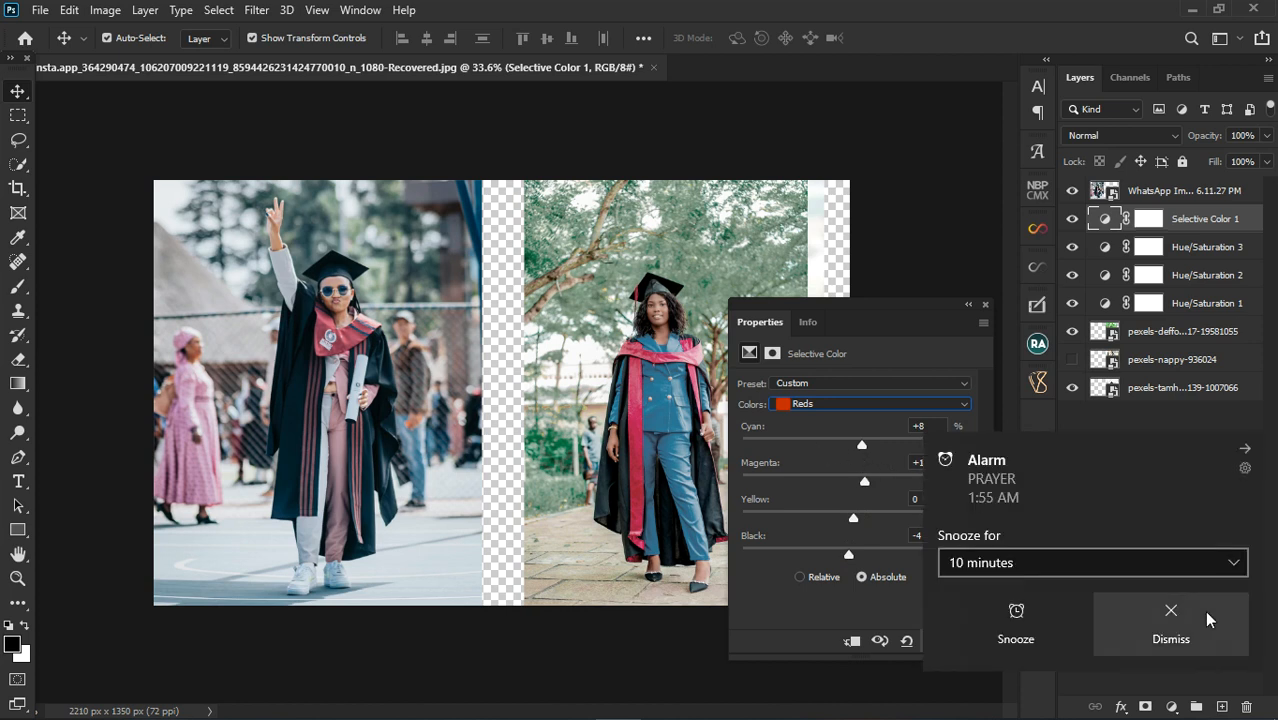
left_click(1207, 620)
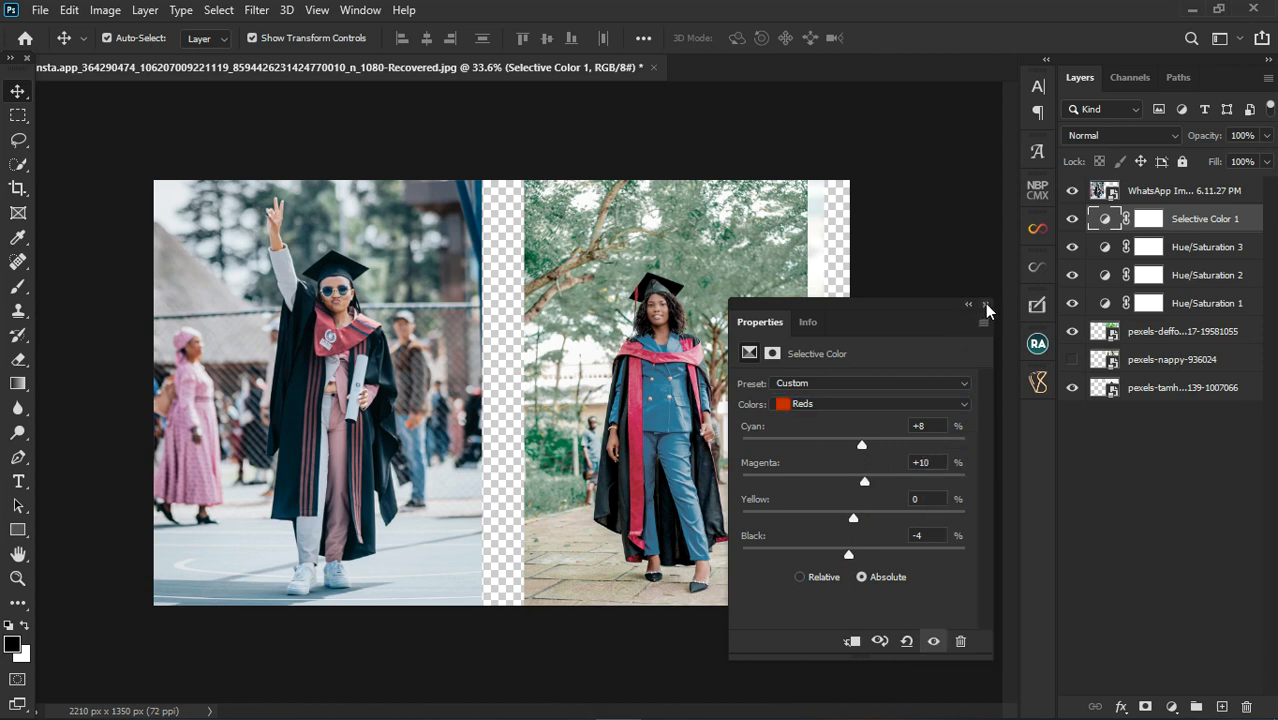
left_click(986, 305)
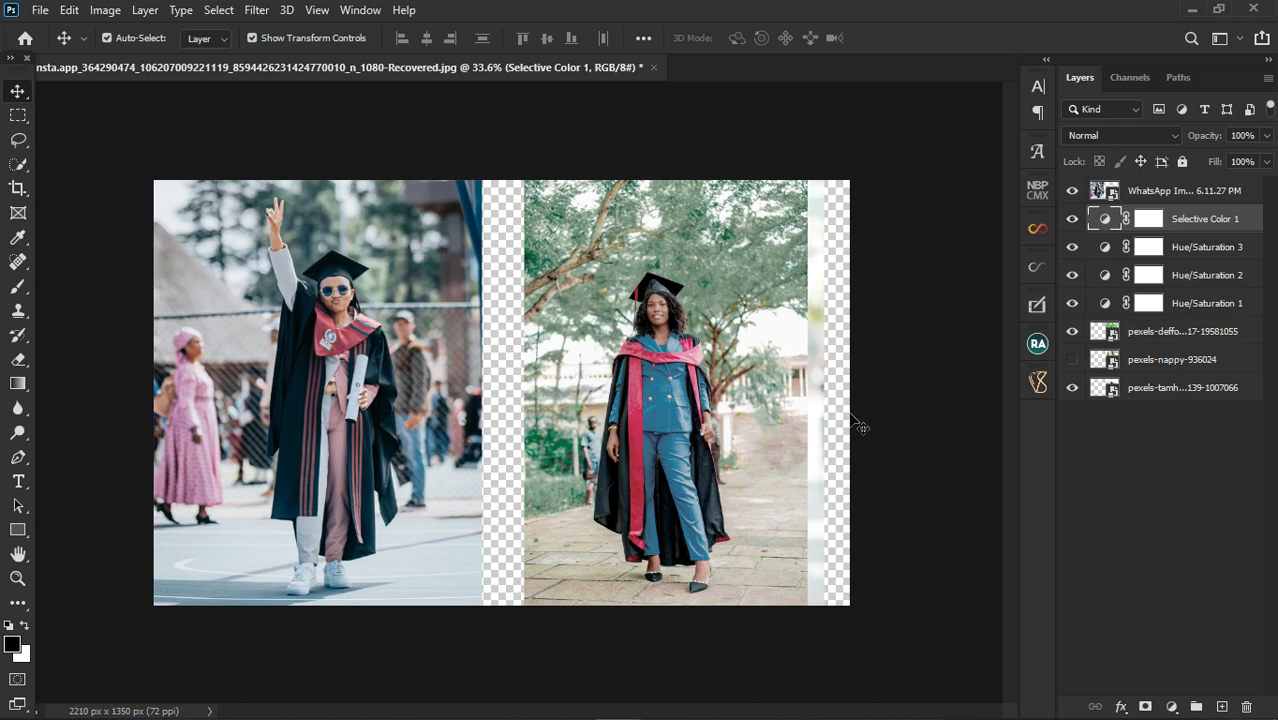
Add a fourth Hue/Saturation adjustment layer above the Selective Color layer and set its Reds saturation to +11.
left_click(1174, 707)
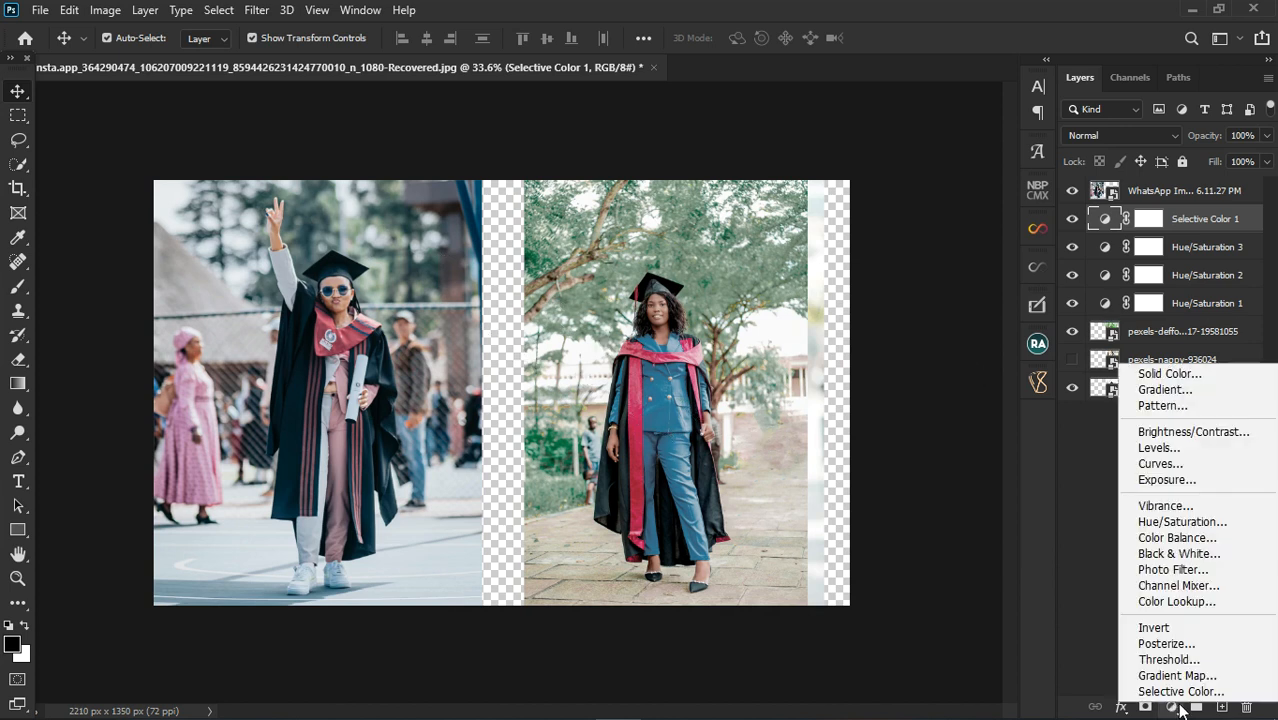
left_click(1182, 523)
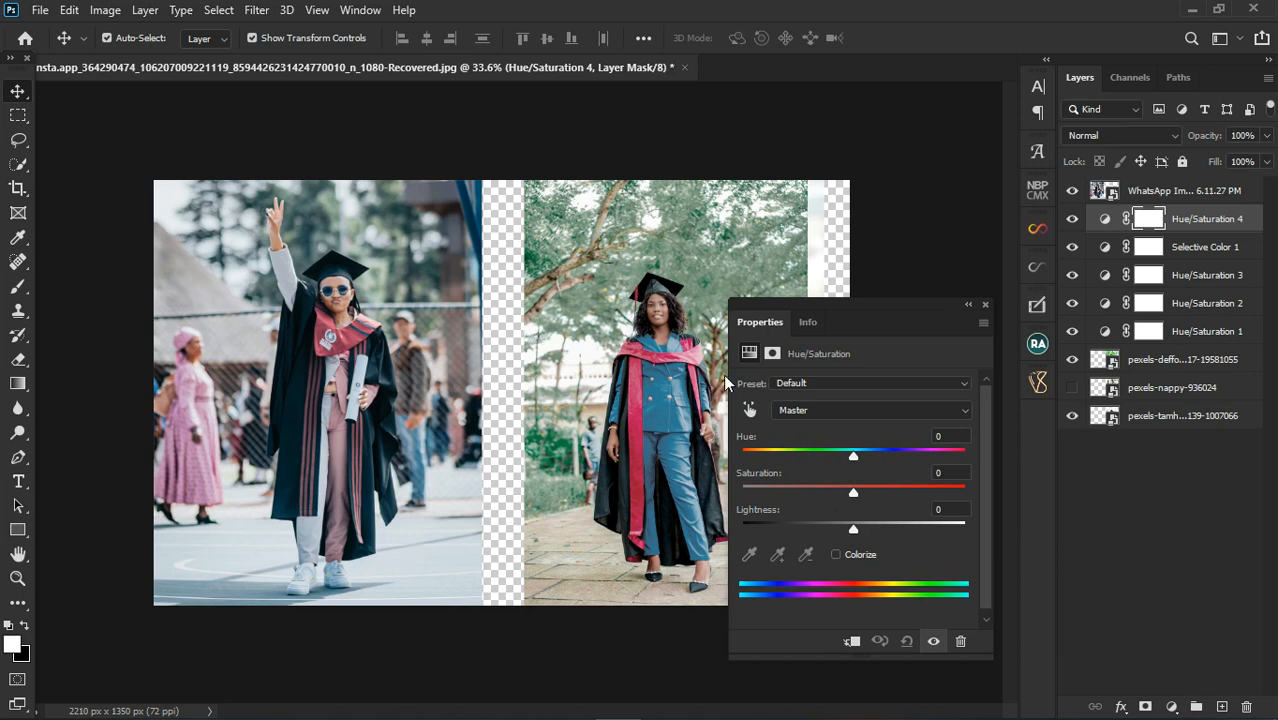
left_click(821, 410)
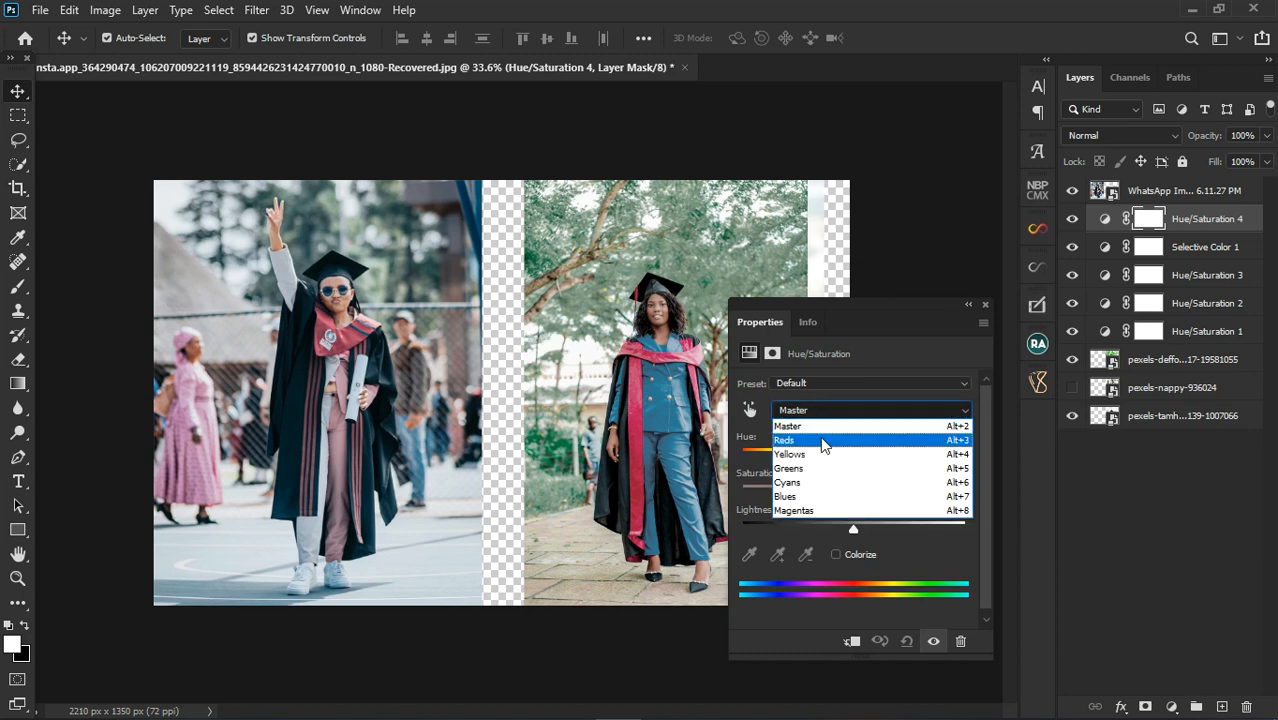
left_click(826, 426)
left_click_drag(853, 492, 876, 505)
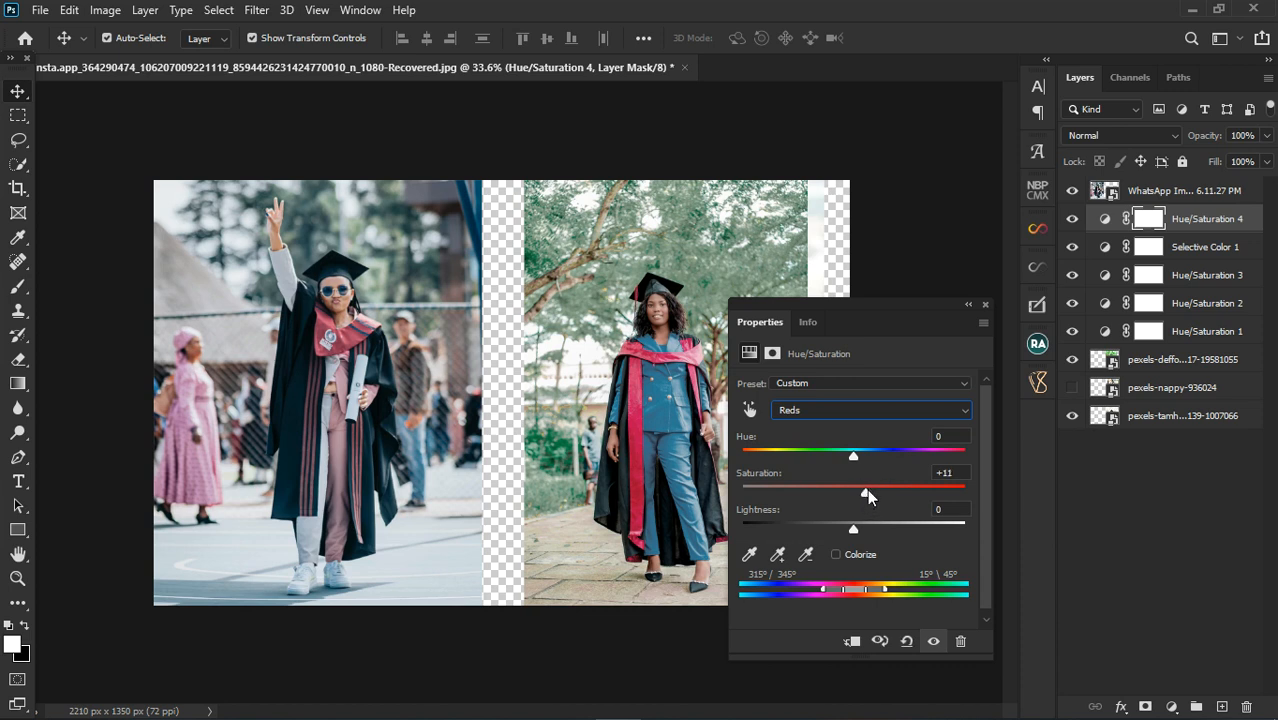
Set the Greens hue to +20, saturation to -30 and lightness to -9 in the fourth Hue/Saturation adjustment.
left_click(821, 410)
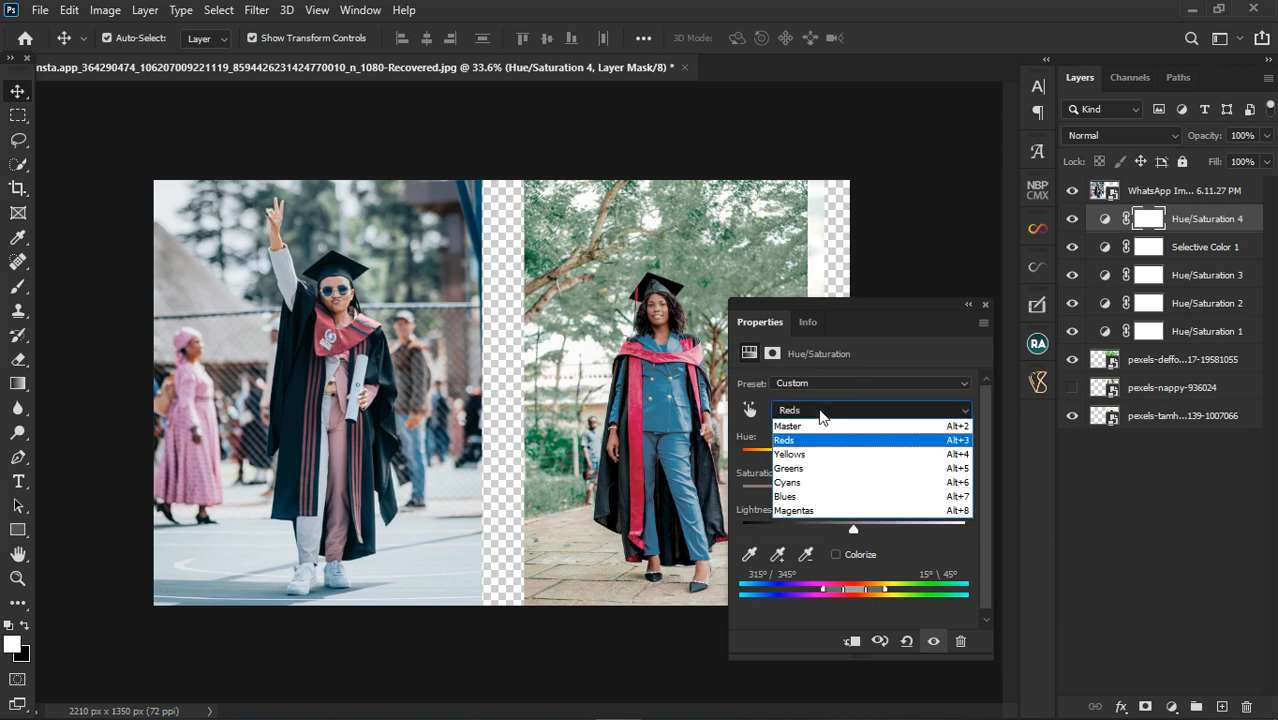
left_click(826, 468)
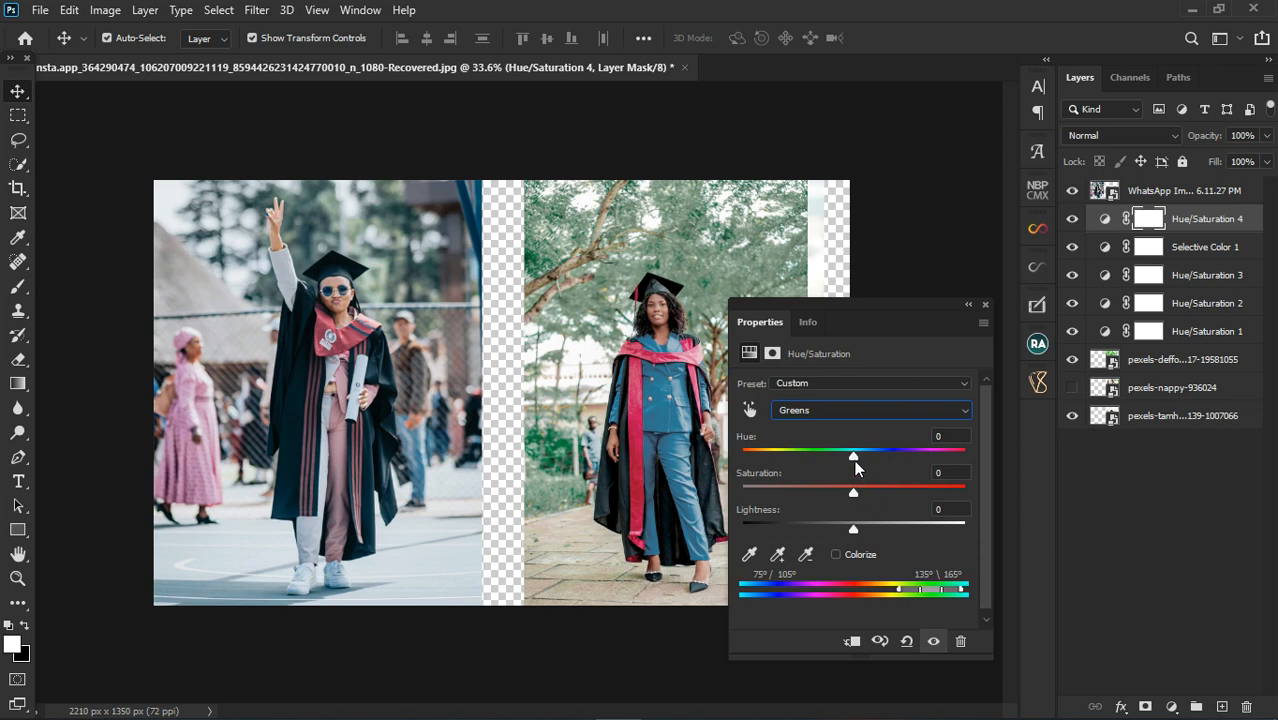
left_click_drag(869, 458, 873, 460)
left_click_drag(853, 497, 820, 494)
mouse_move(851, 535)
left_mouse_down()
mouse_move(874, 527)
mouse_move(844, 533)
left_mouse_up()
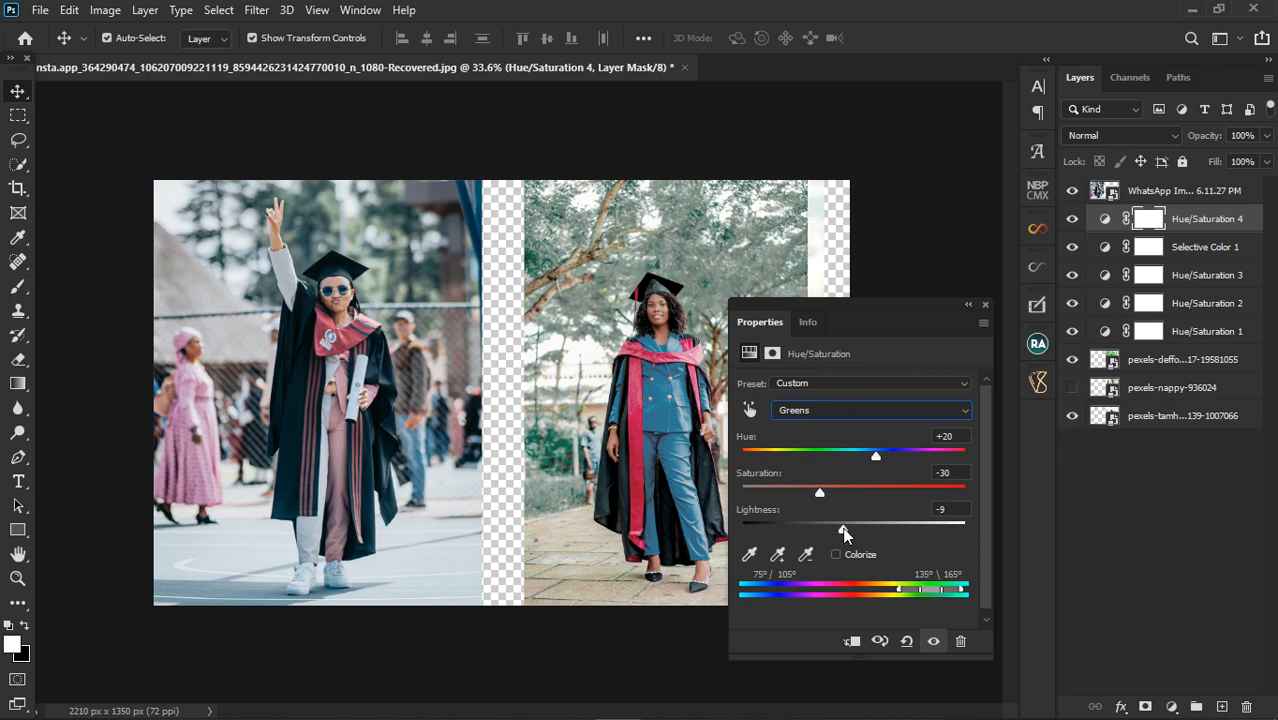
Shift the Cyans hue slightly up and slightly reduce their saturation and lightness in the fourth Hue/Saturation adjustment.
left_click(831, 411)
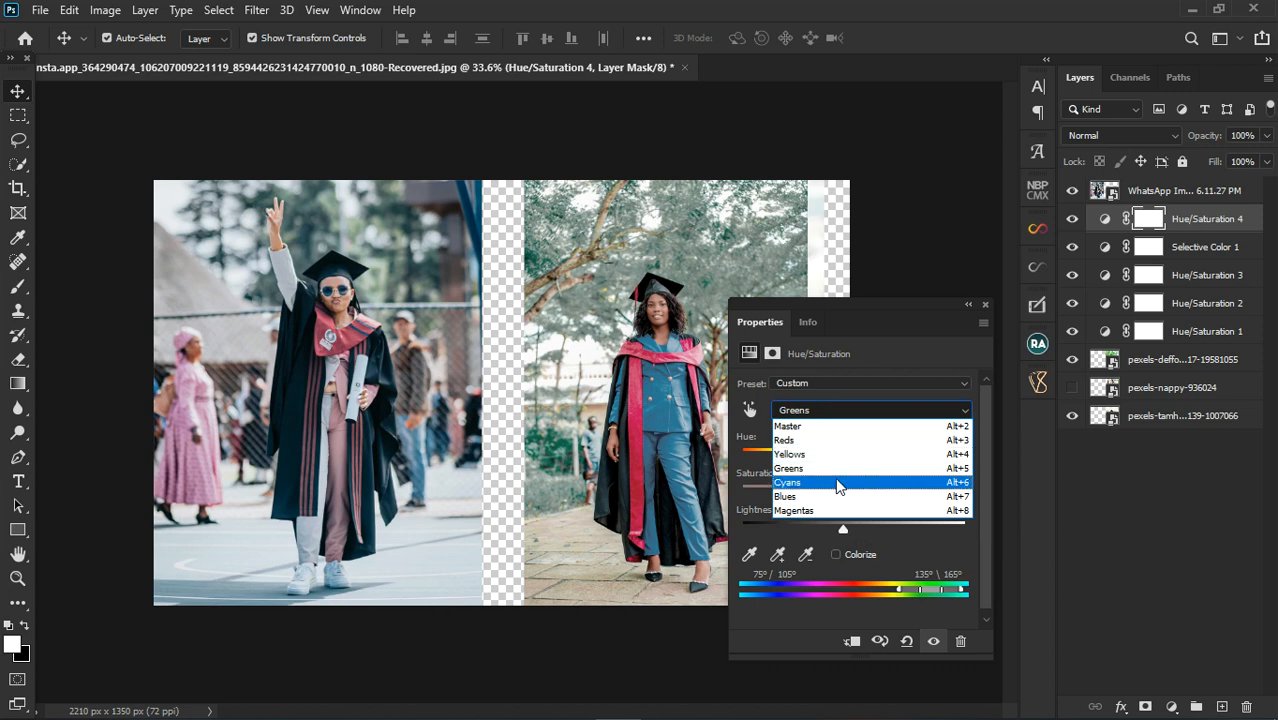
left_click(838, 484)
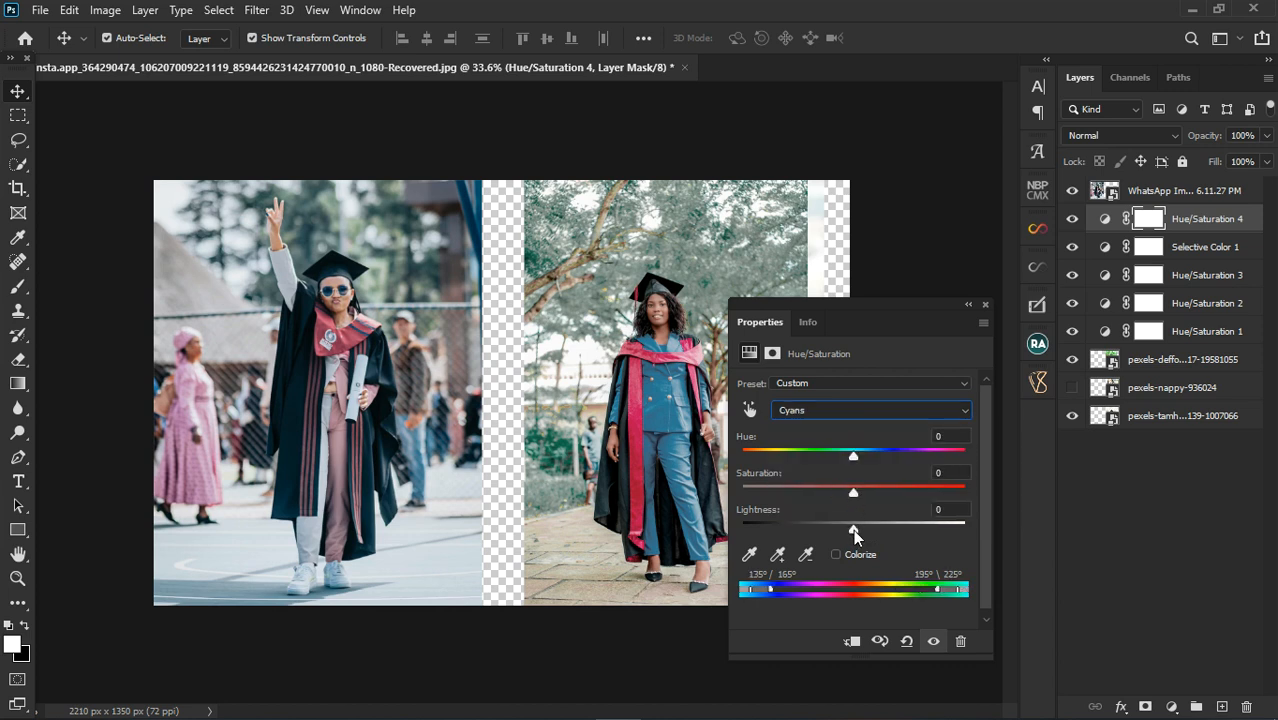
left_click_drag(853, 529, 849, 535)
left_click_drag(853, 456, 858, 460)
mouse_move(853, 497)
left_mouse_down()
mouse_move(871, 493)
mouse_move(818, 495)
mouse_move(860, 493)
mouse_move(842, 497)
left_mouse_up()
left_click(985, 305)
key("ctrl+minus")
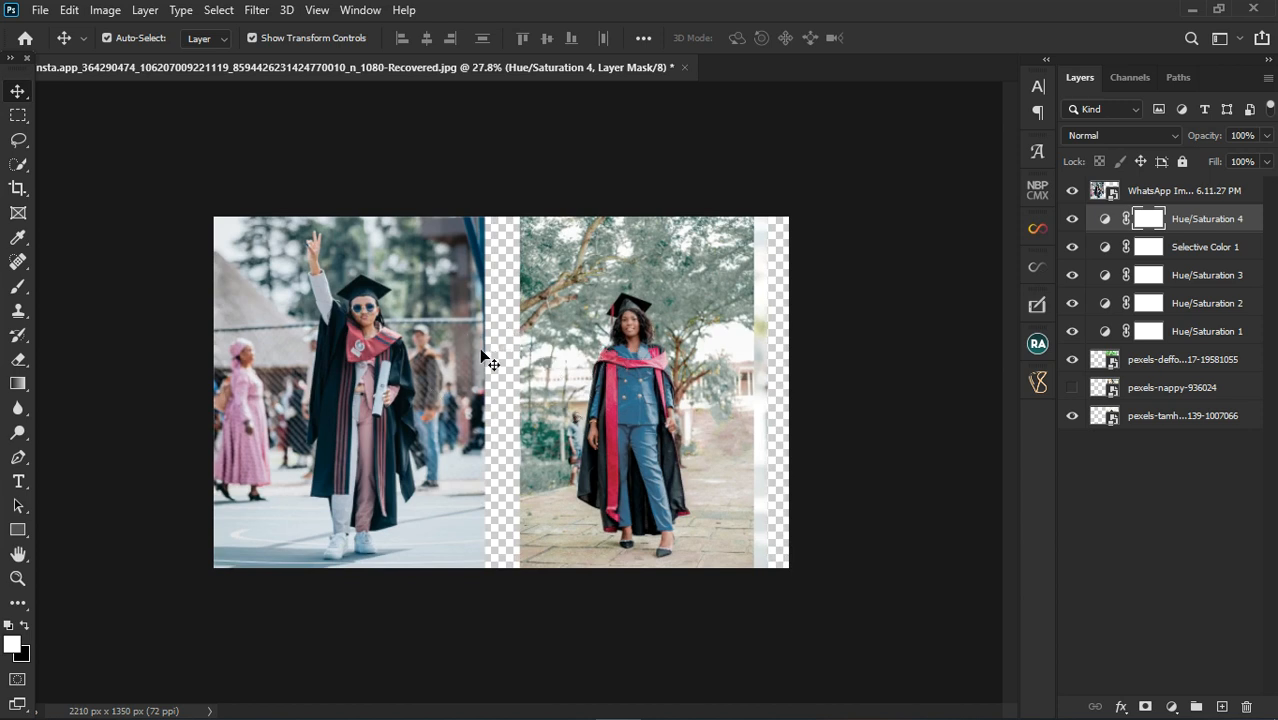
key("ctrl+plus")
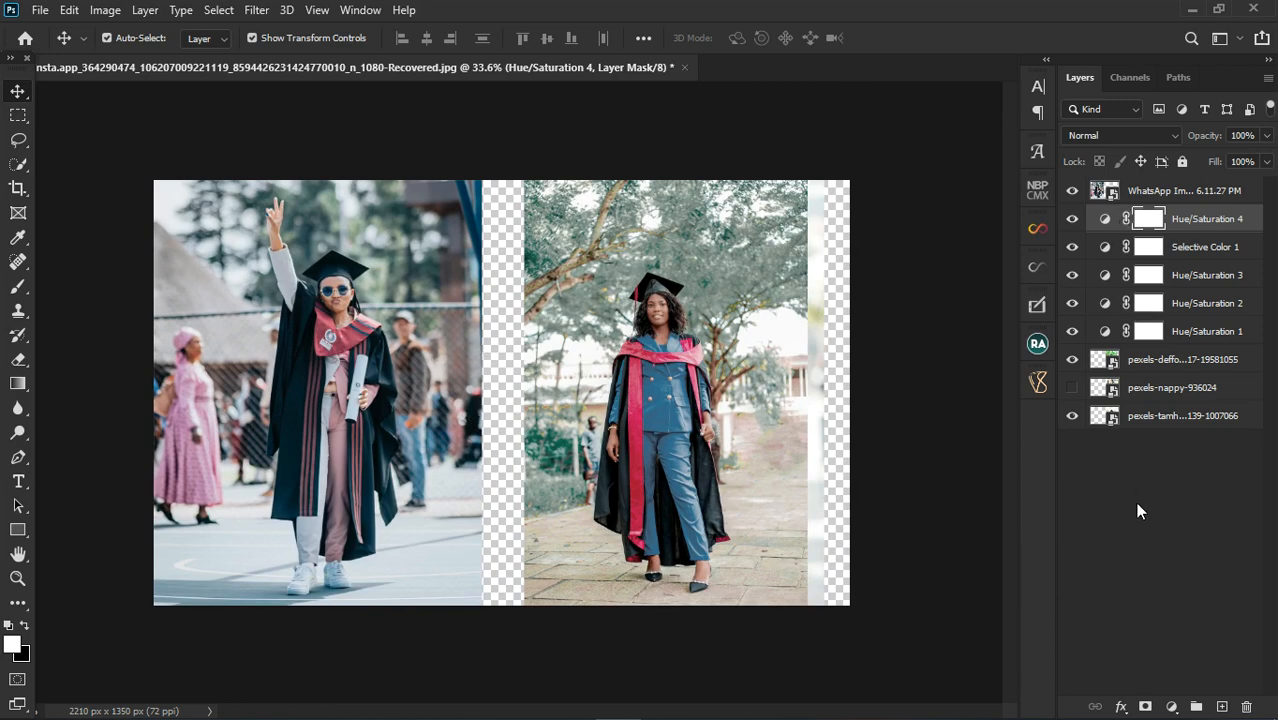
Add a Curves adjustment layer above Hue/Saturation 4 and slightly lift the black point of the RGB curve.
left_click(1173, 708)
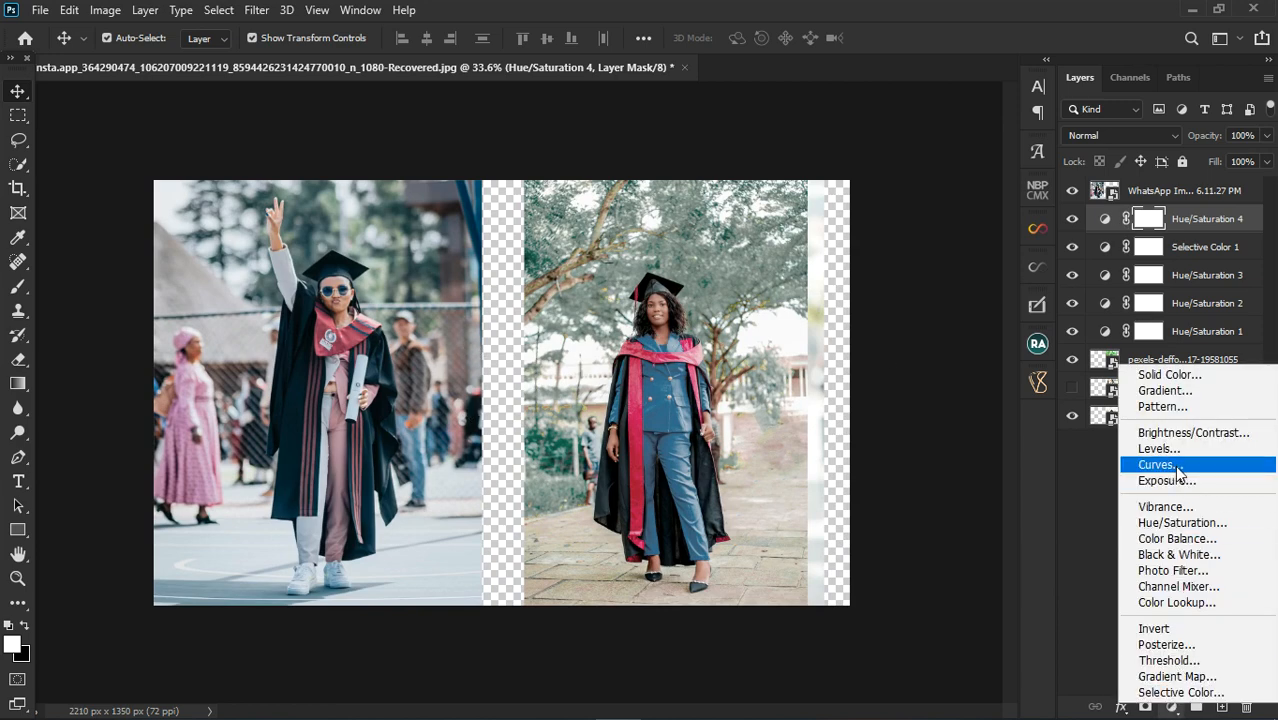
left_click(1168, 465)
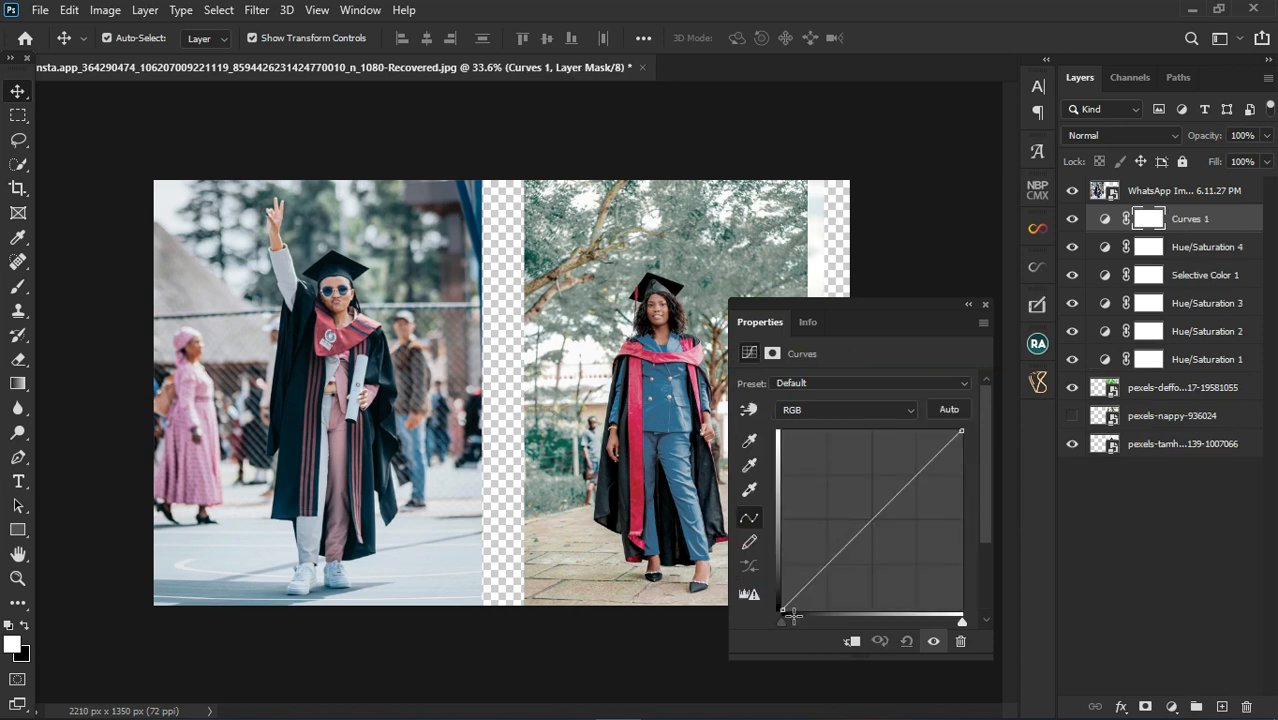
left_click_drag(790, 608, 790, 605)
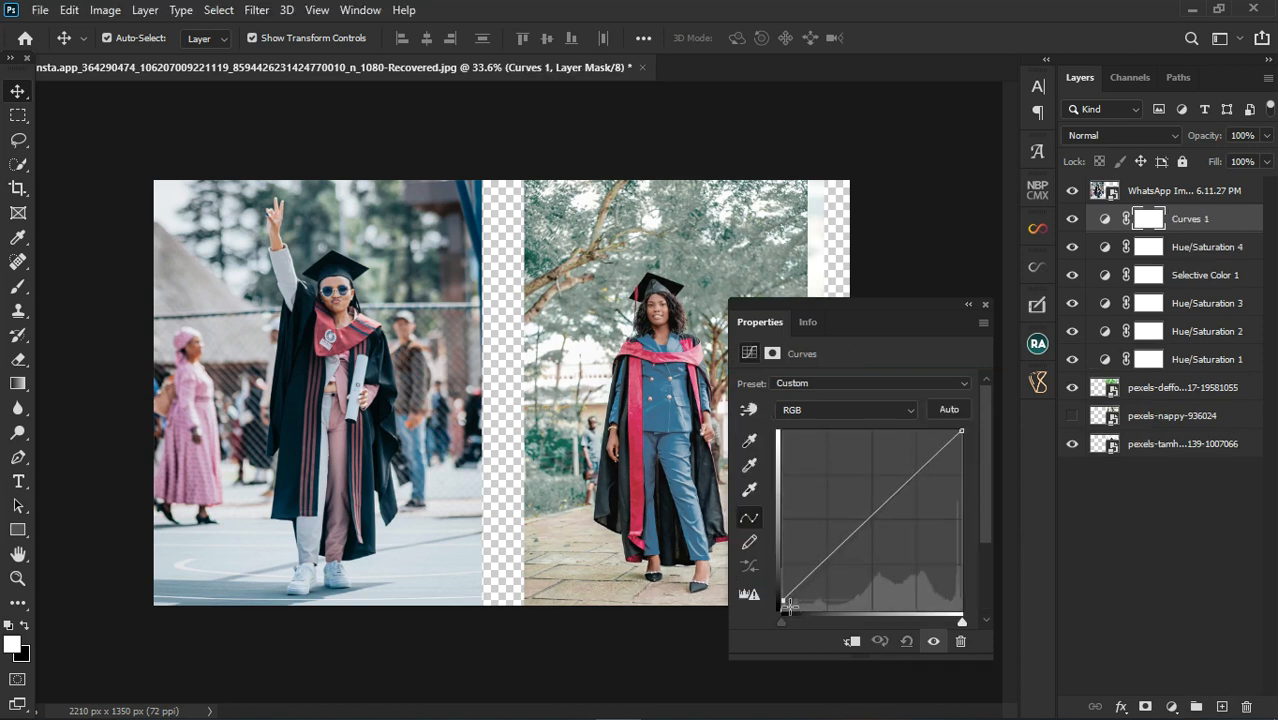
left_click(985, 304)
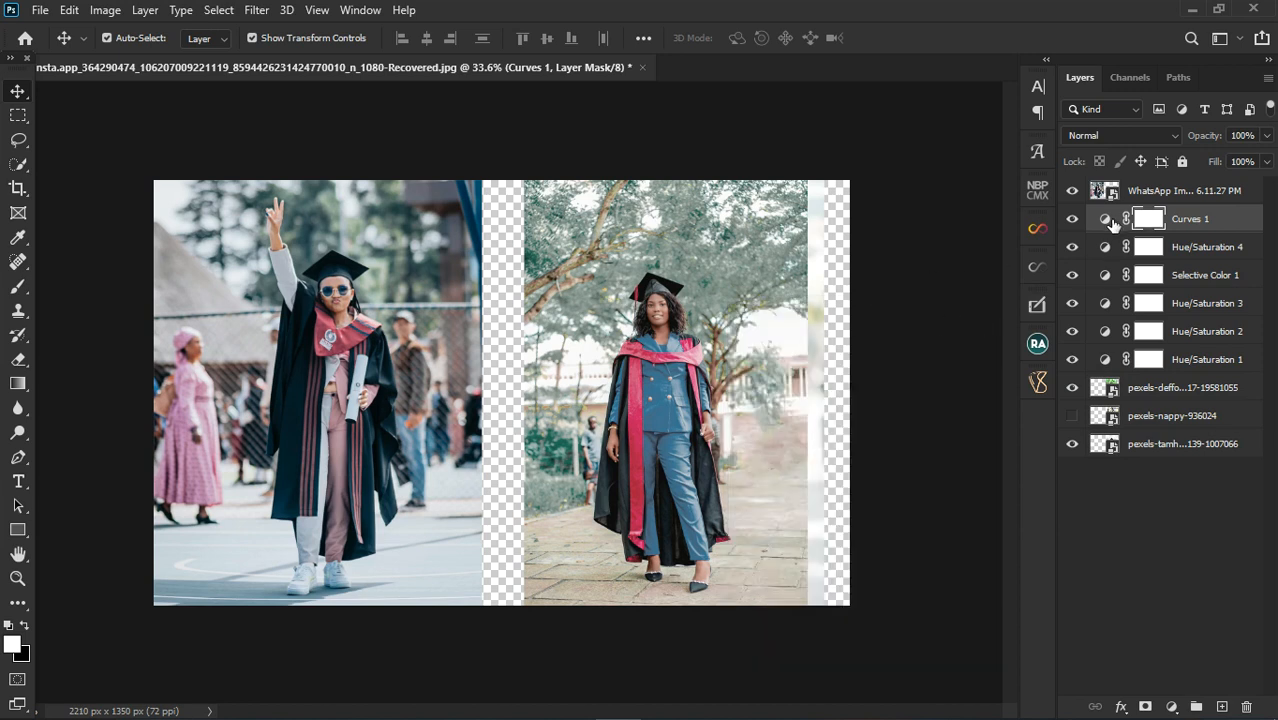
Compare the photo with and without the Curves 1 and Hue/Saturation 3 adjustments by toggling their visibility.
left_click(1073, 219)
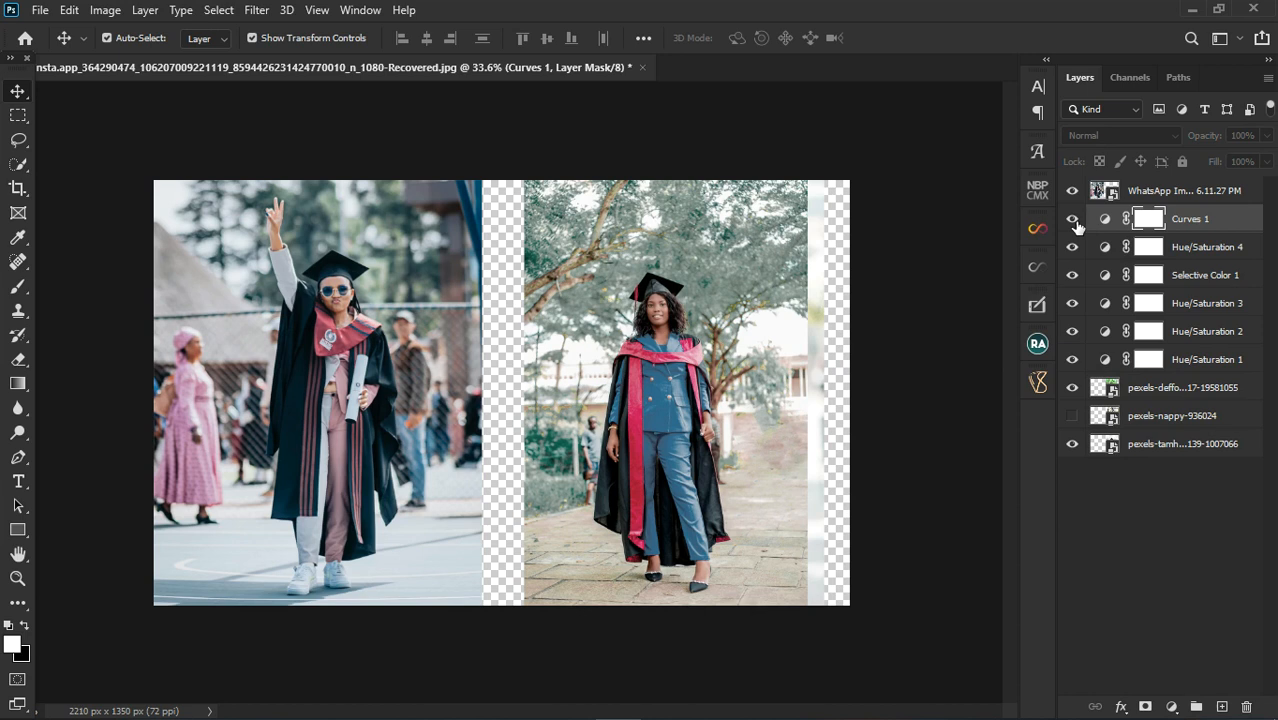
left_click(1073, 219)
left_click(1074, 220)
left_click(1075, 277)
left_click(1074, 304)
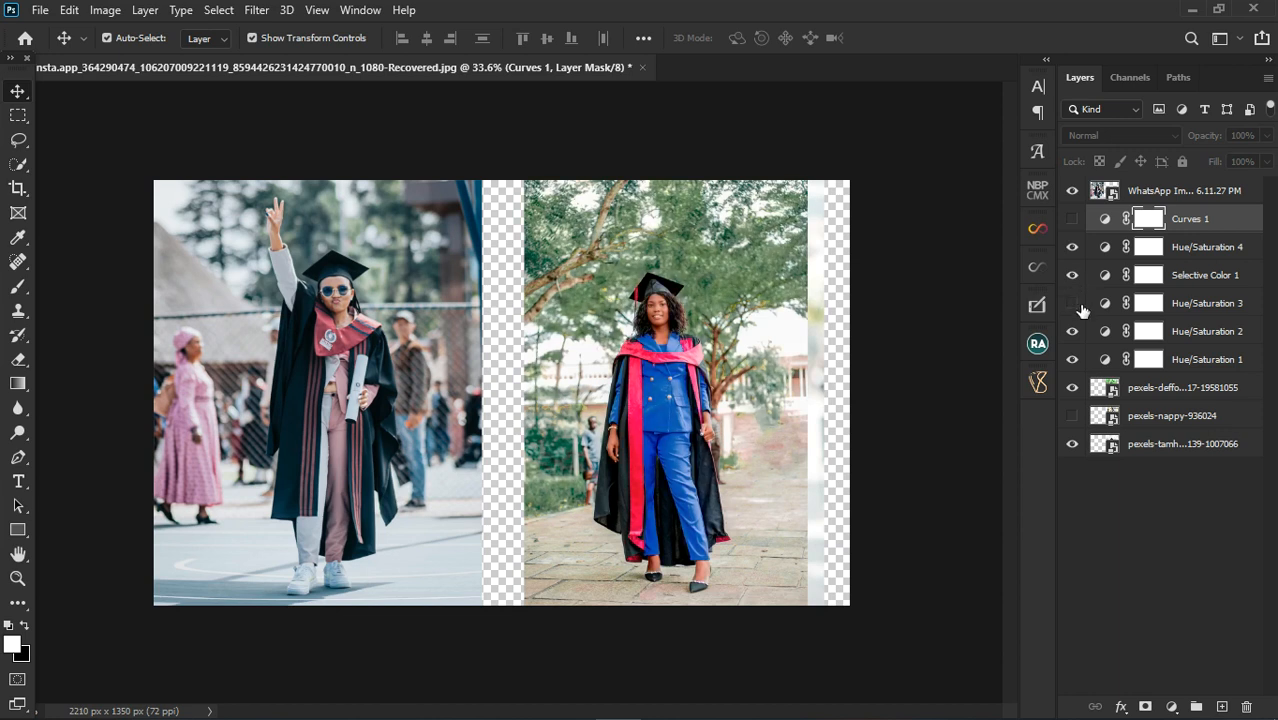
left_click(1079, 305)
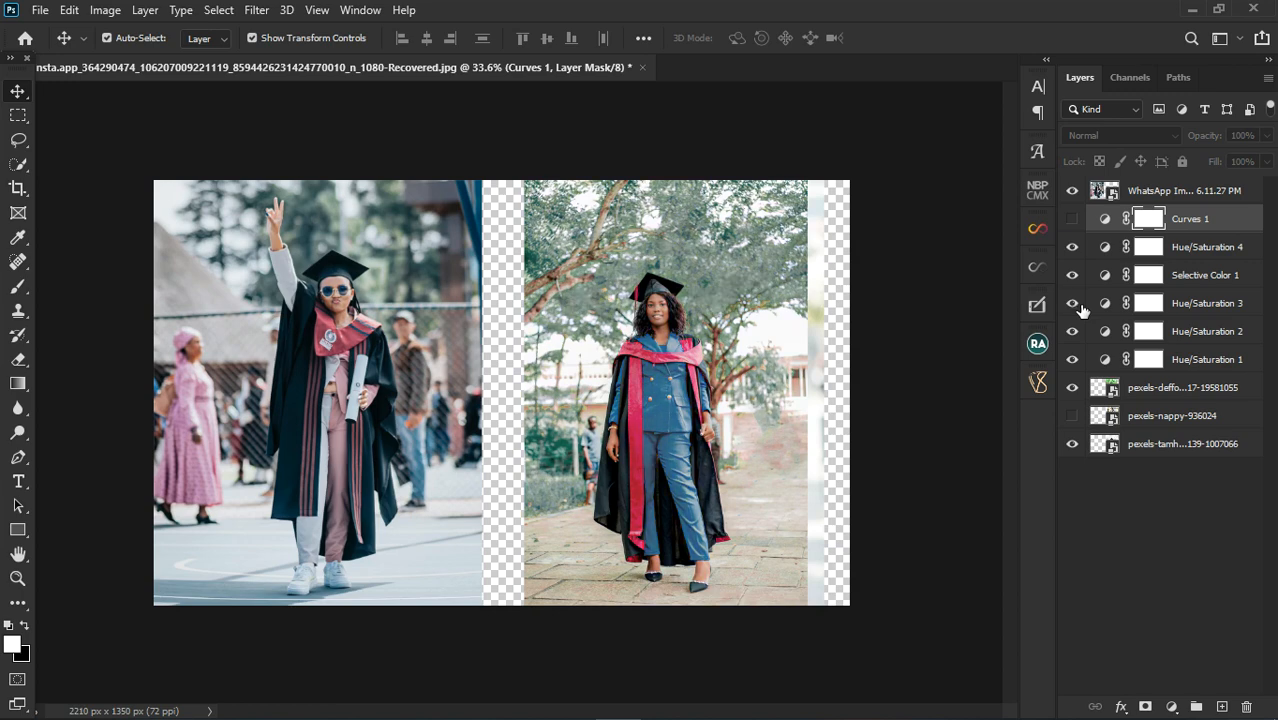
left_click(1073, 304)
left_click(1074, 305)
Lower the opacity of the Hue/Saturation 3 layer to 71% and compare the graduate with the reference photo.
left_click(1266, 135)
left_click_drag(1264, 157, 1240, 173)
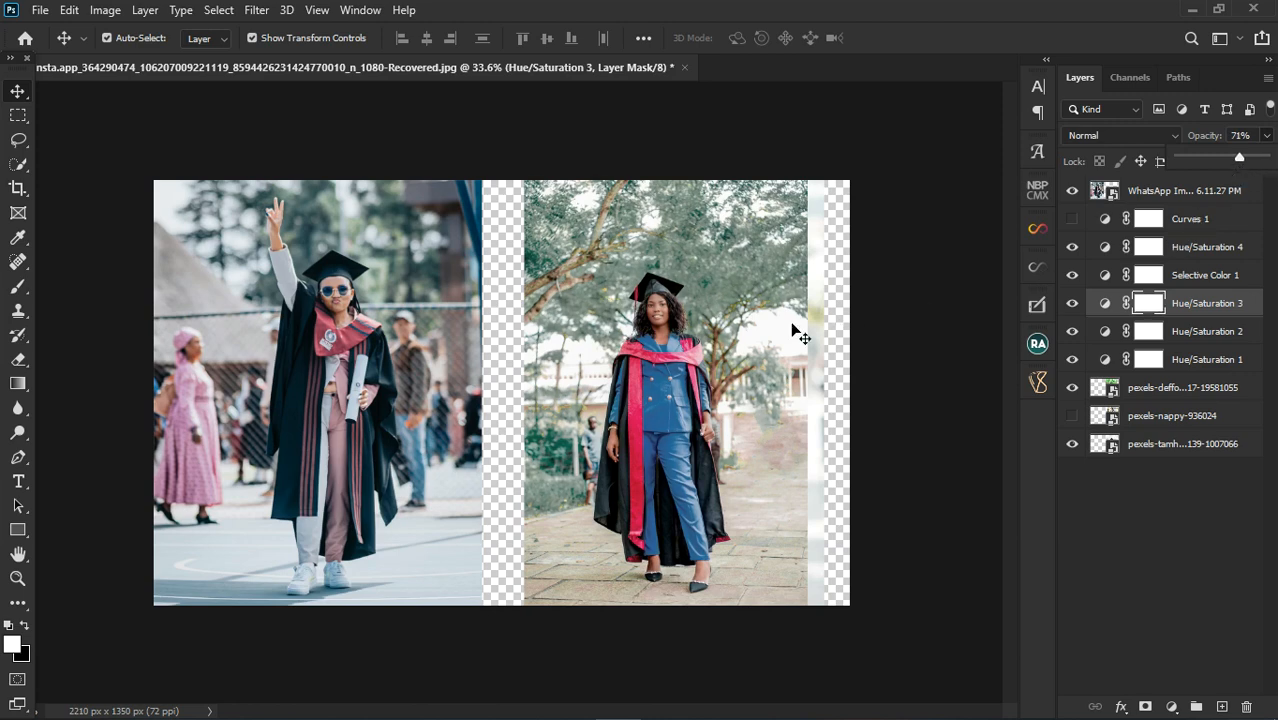
scroll(418, 349, "down", 2)
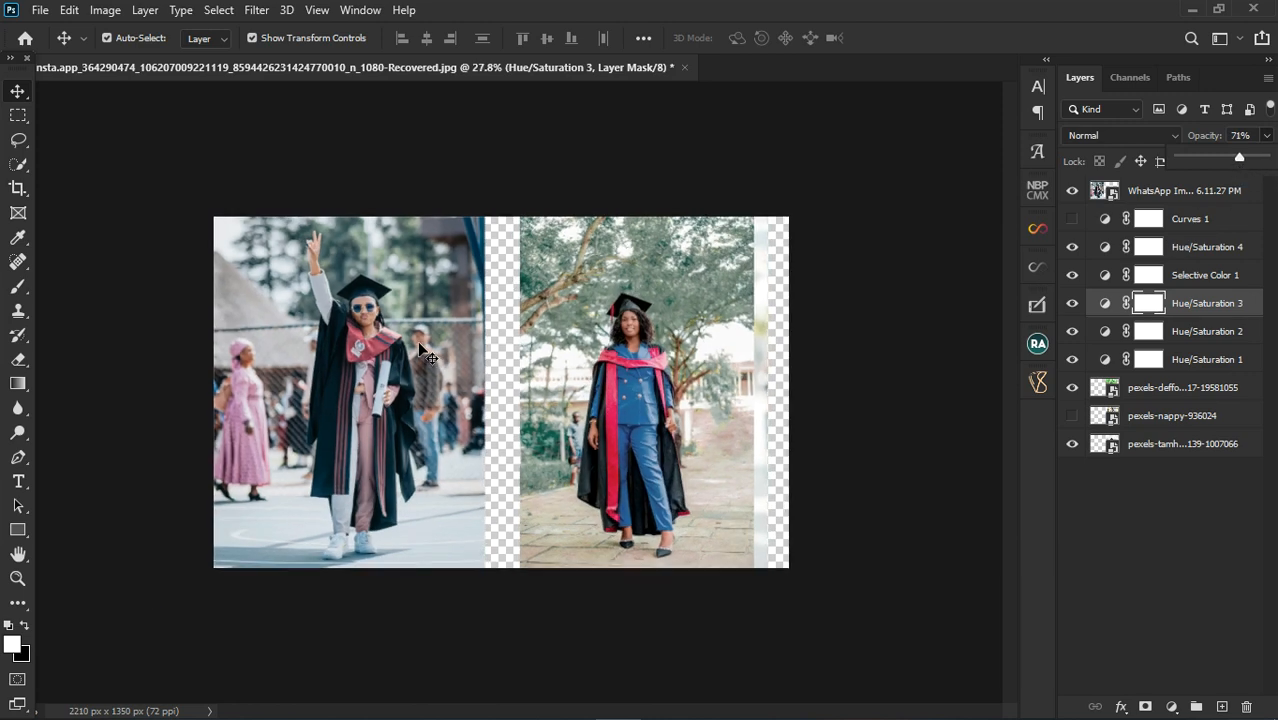
scroll(418, 349, "up", 2)
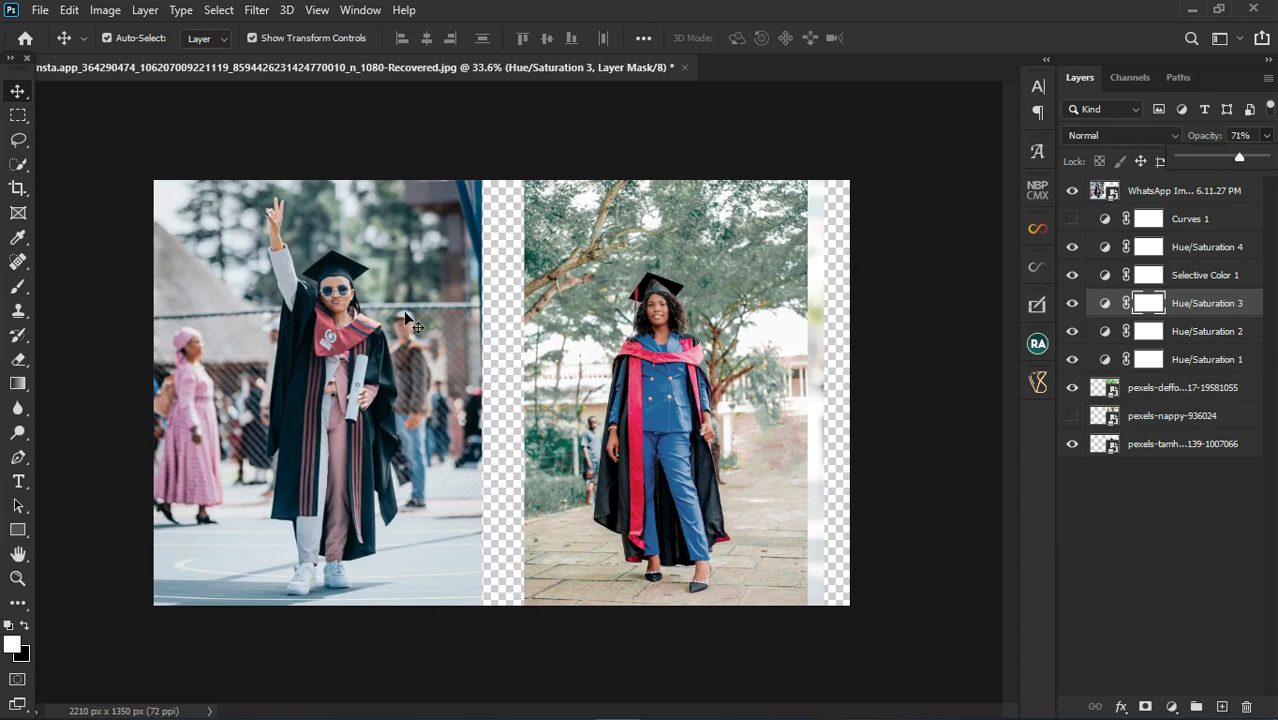
scroll(305, 338, "up", 2)
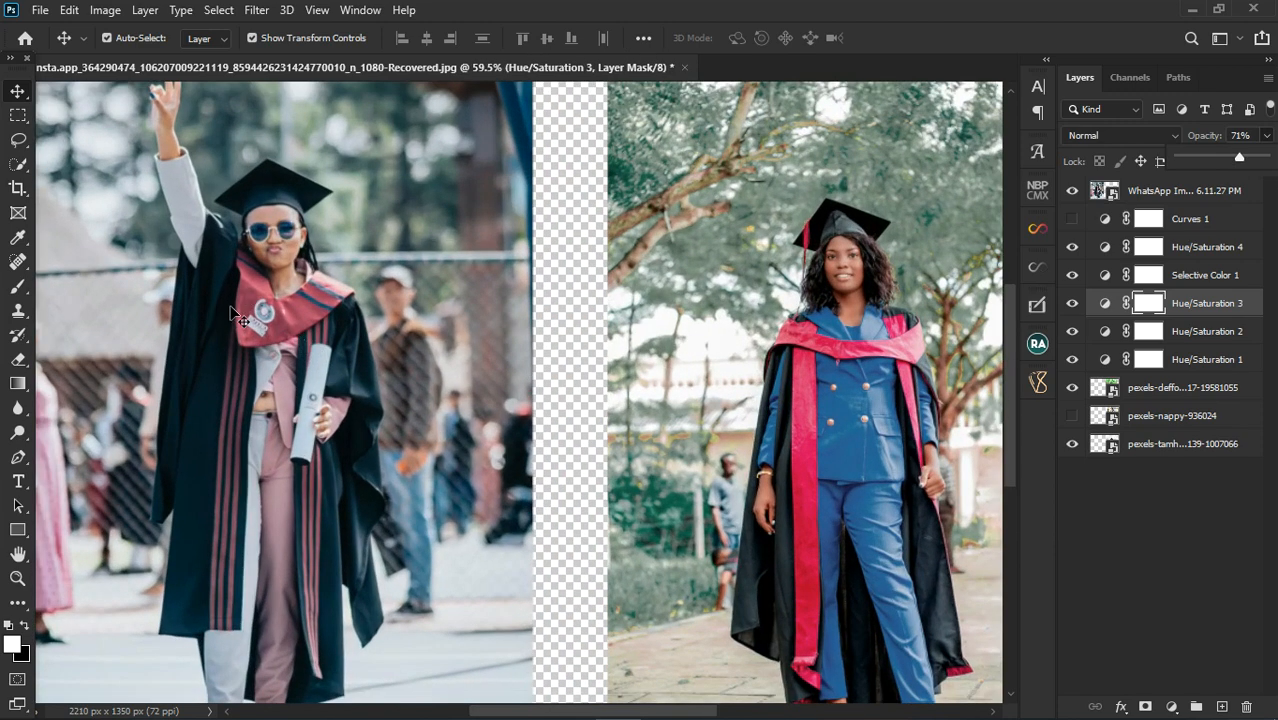
scroll(228, 316, "down", 2)
scroll(238, 645, "up", 8)
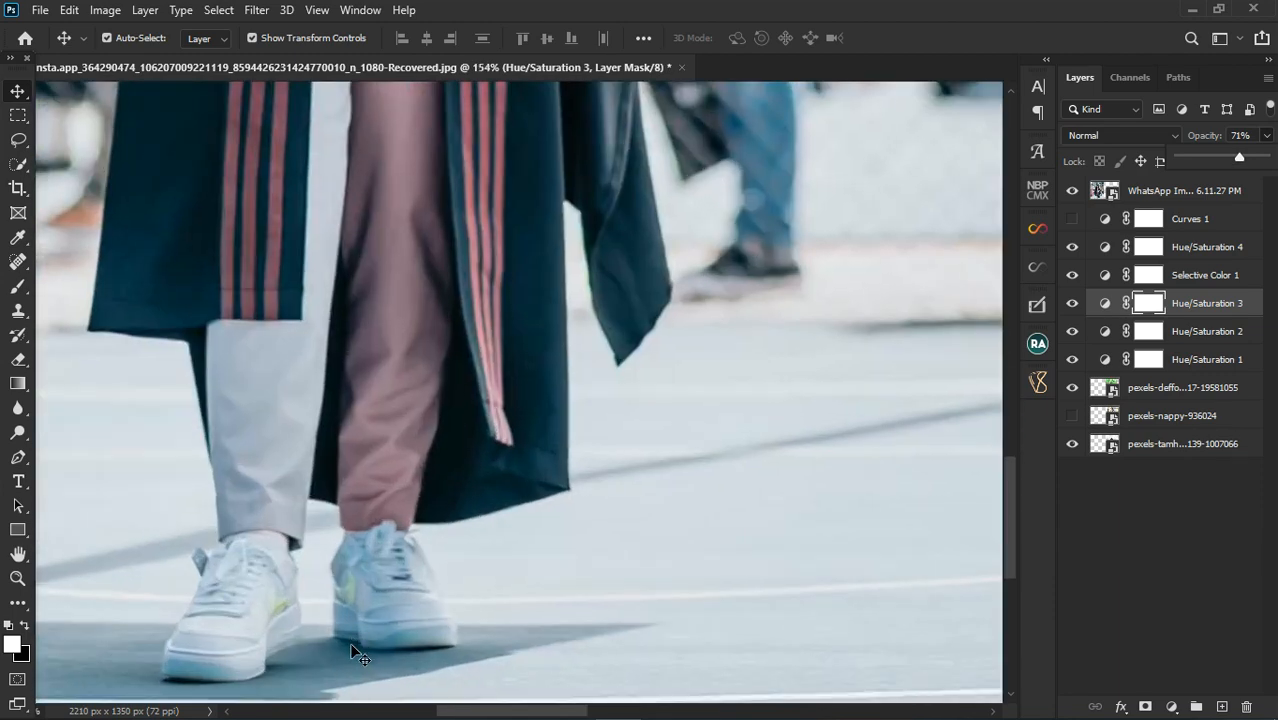
scroll(348, 637, "down", 7)
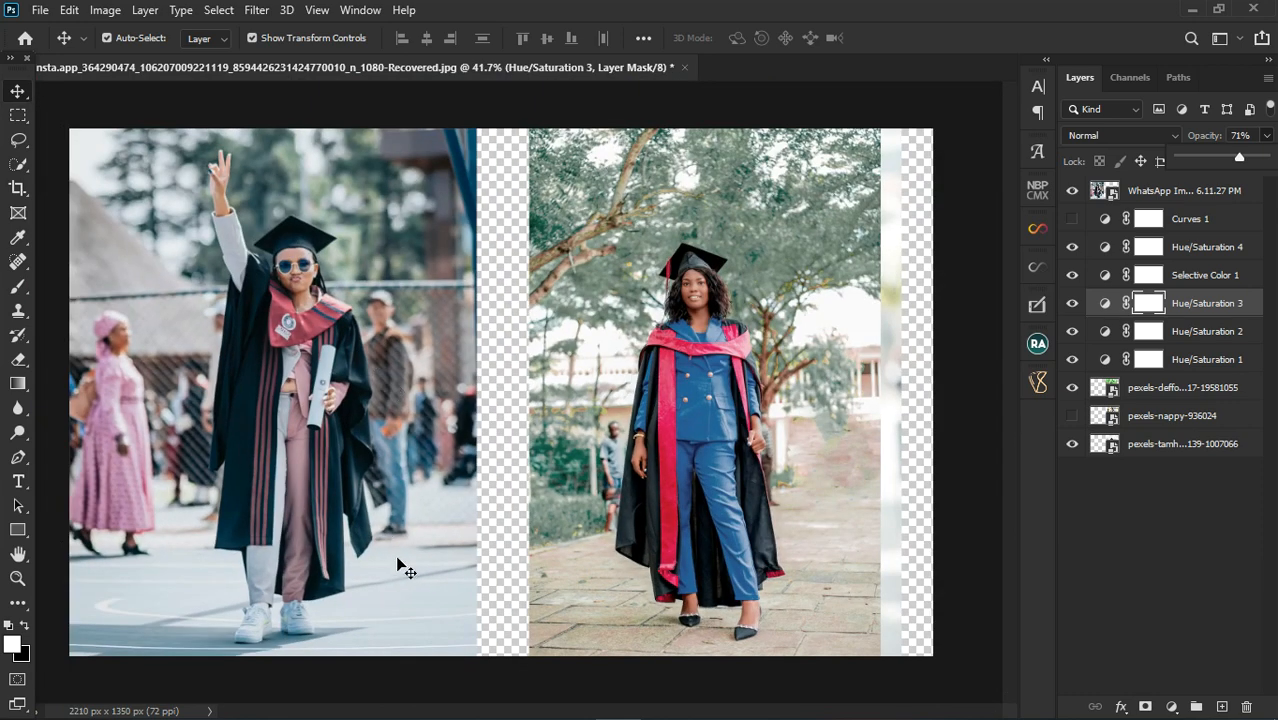
scroll(708, 425, "down", 1)
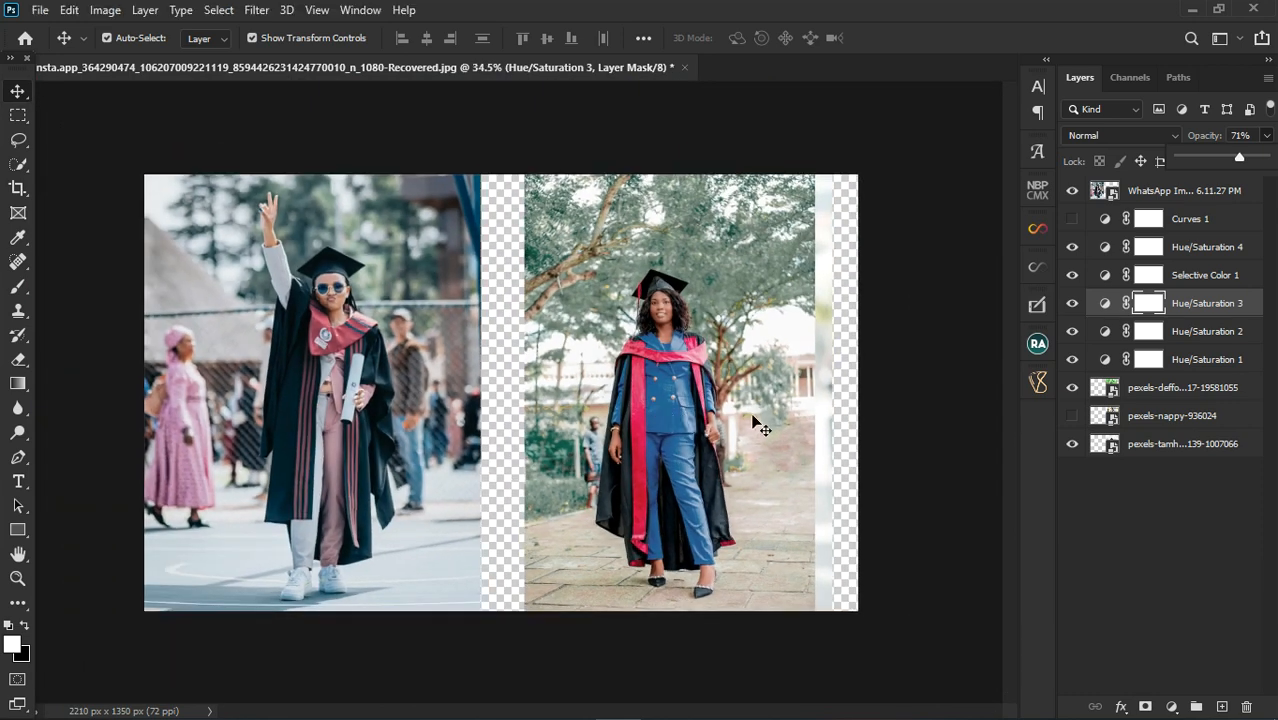
Make the Curves 1 layer visible again and reduce its opacity to 73%.
left_click(1190, 219)
left_click(1079, 224)
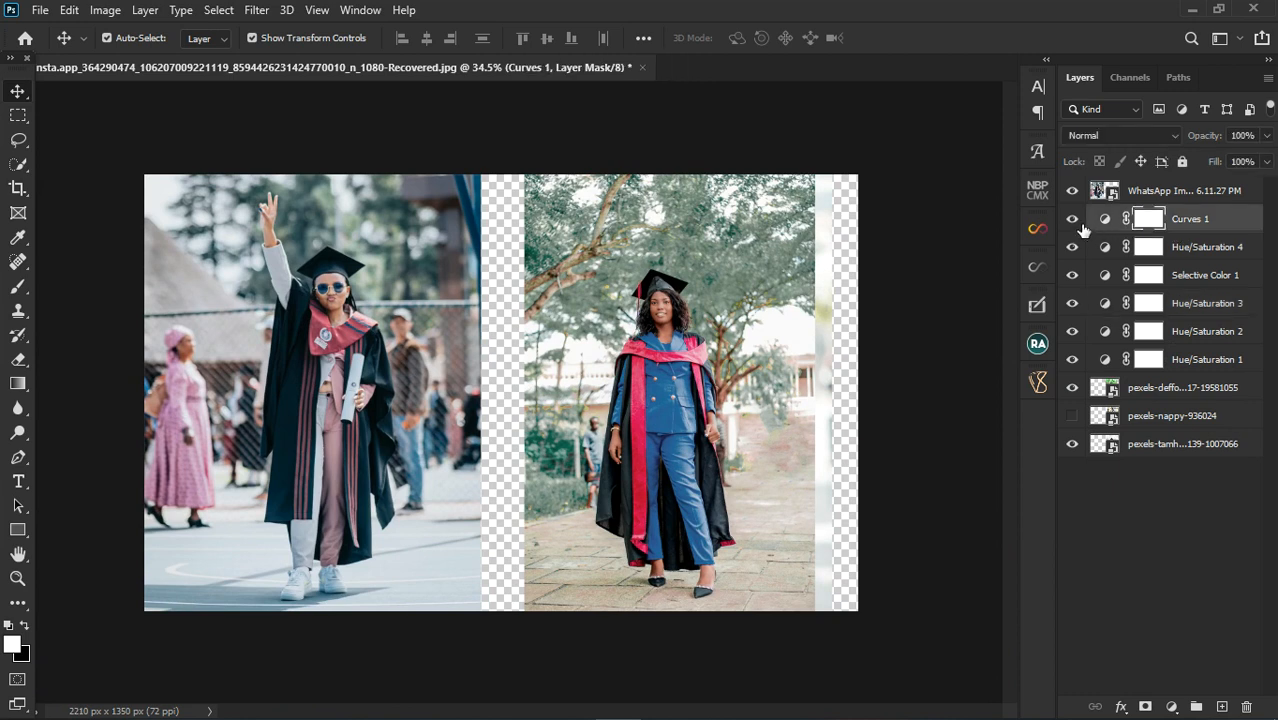
left_click(1266, 135)
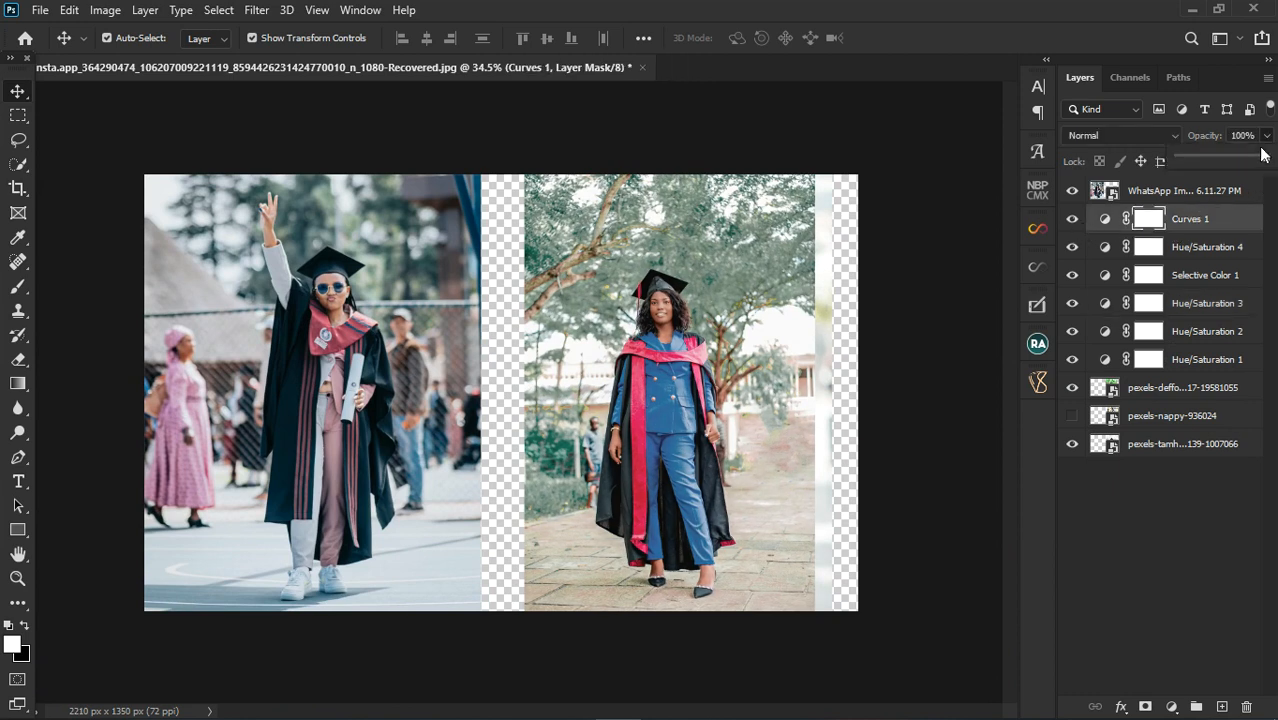
left_click_drag(1264, 158, 1243, 168)
Add a Color Balance adjustment layer above Curves 1 and set its Shadows to Magenta–Green +6 and Yellow–Blue +8.
left_click(1172, 706)
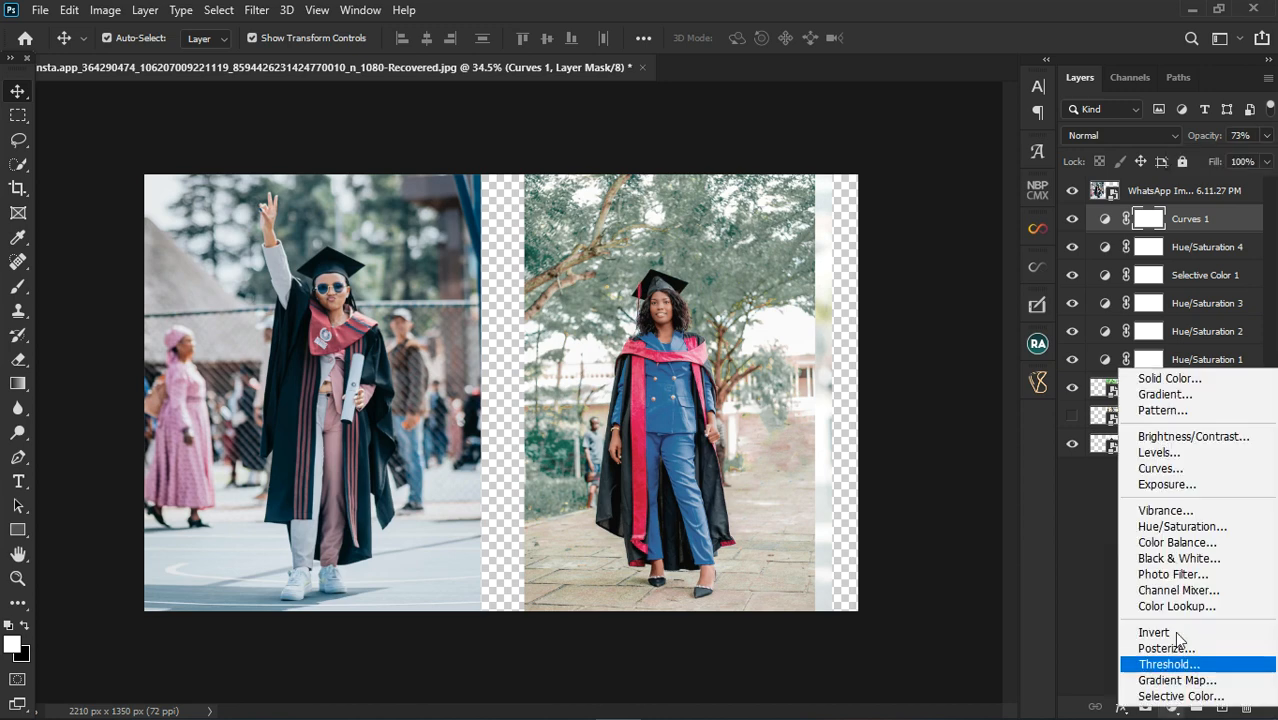
left_click(1174, 543)
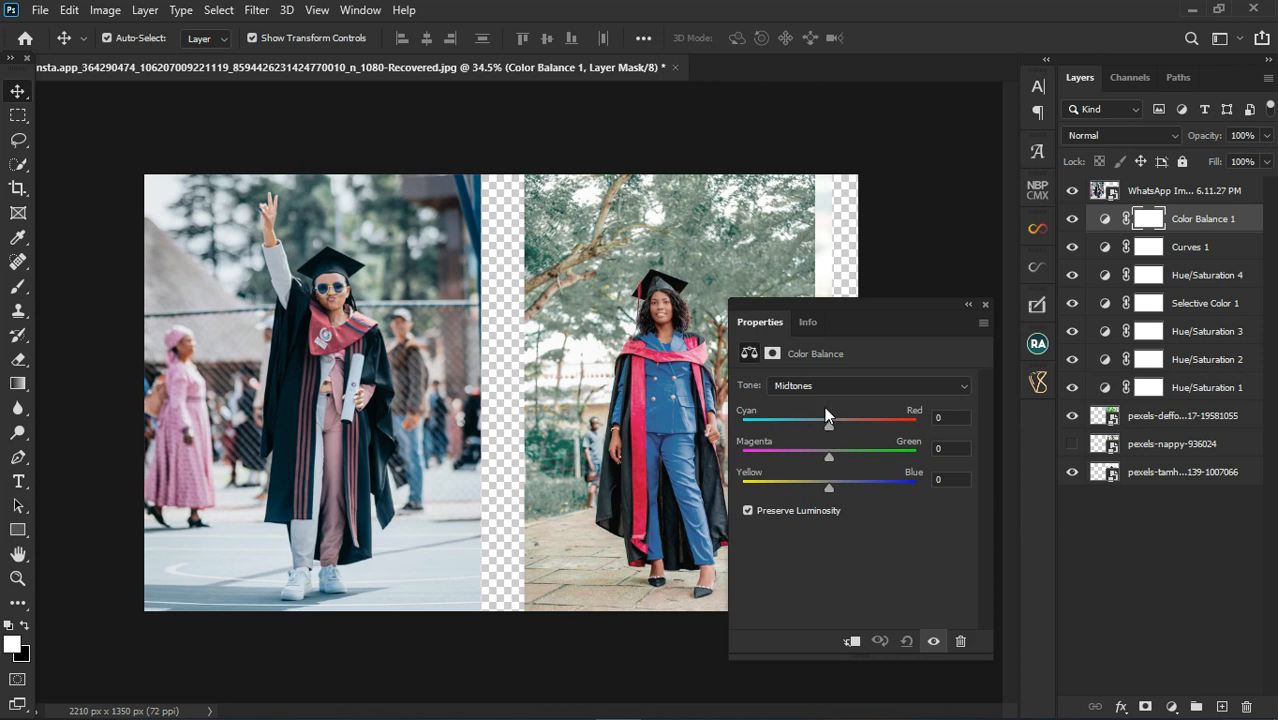
left_click(822, 386)
left_click(818, 403)
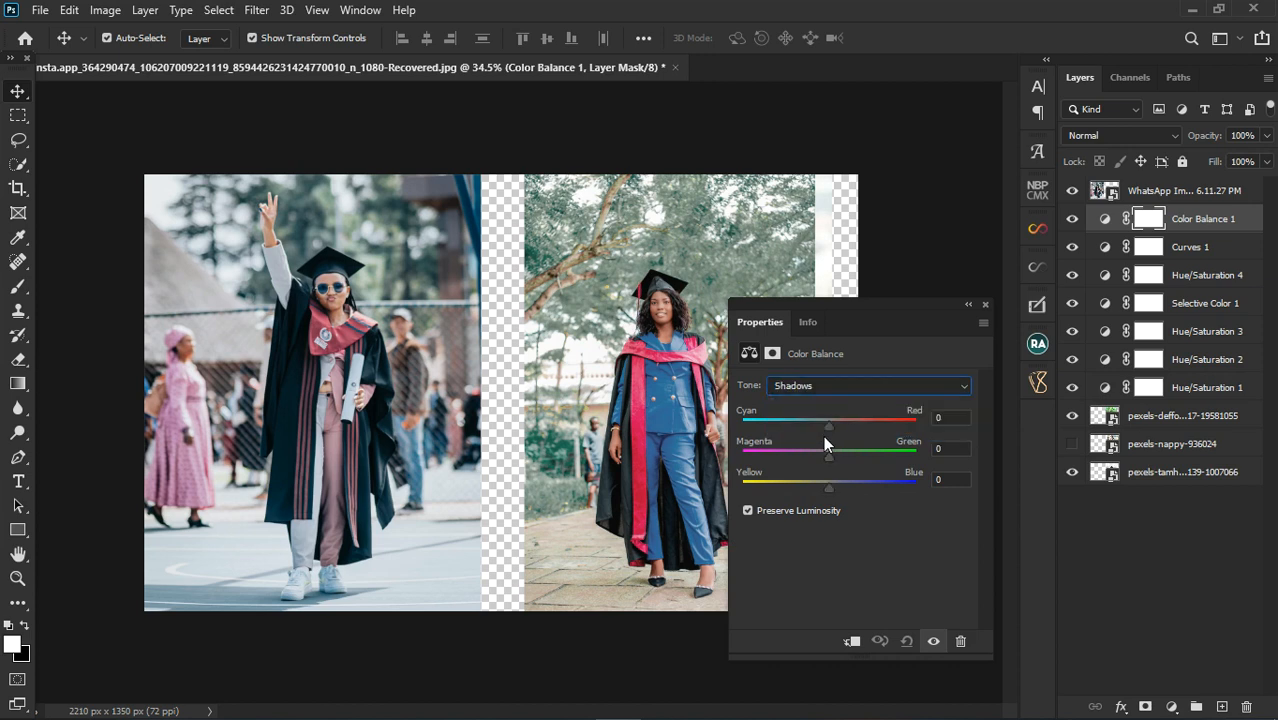
left_click_drag(832, 487, 838, 488)
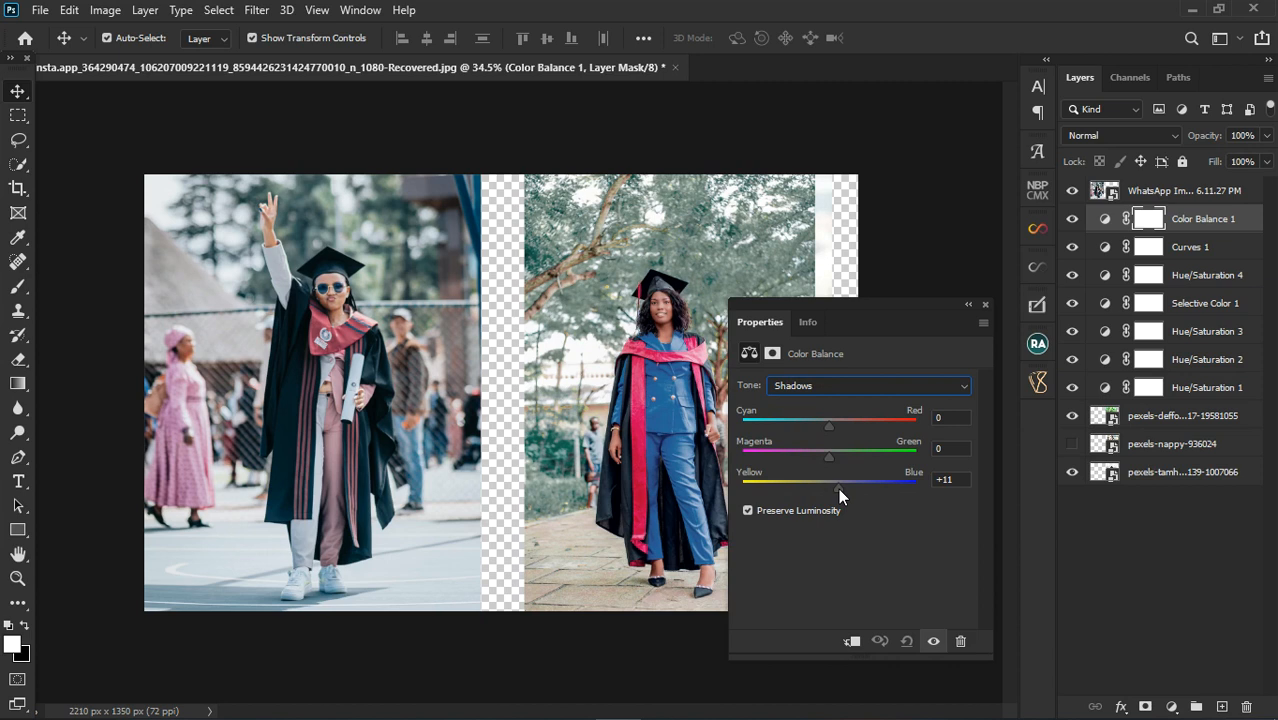
left_click_drag(838, 488, 835, 489)
left_click_drag(829, 456, 836, 459)
left_click_drag(836, 461, 835, 461)
Set the Cyan–Red balance of the Color Balance Midtones to +4.
left_click(825, 391)
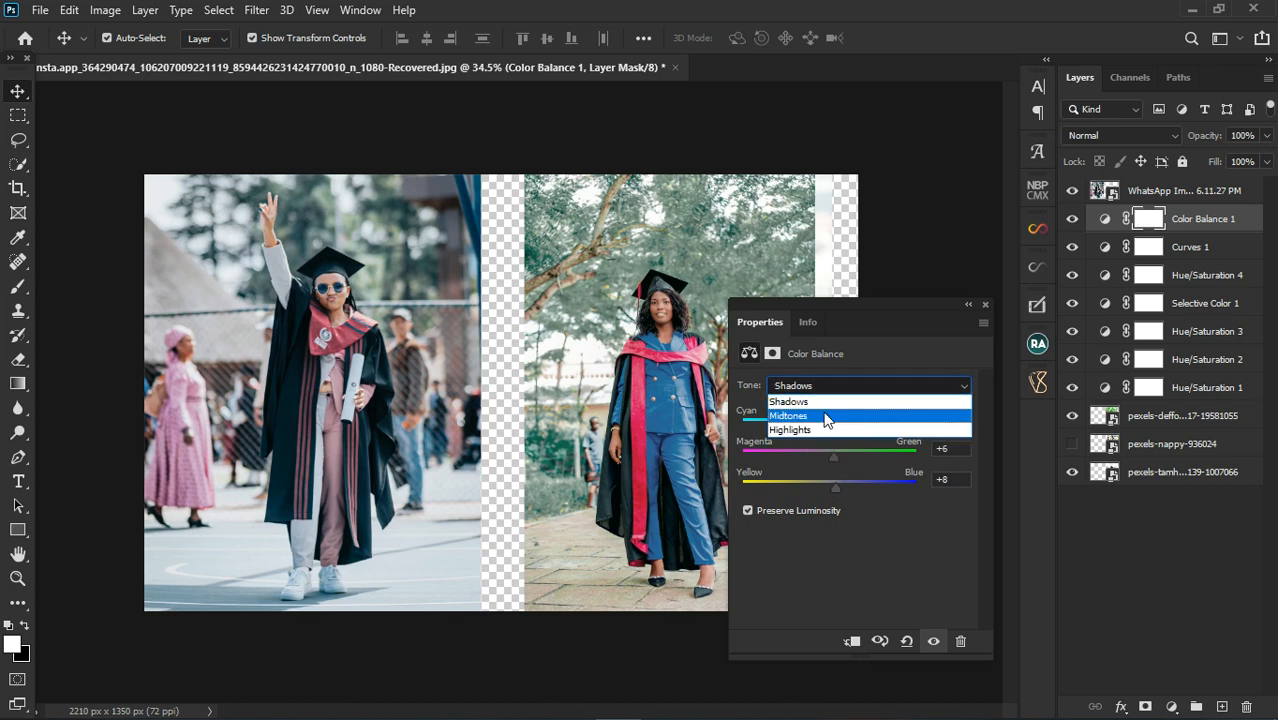
left_click(819, 419)
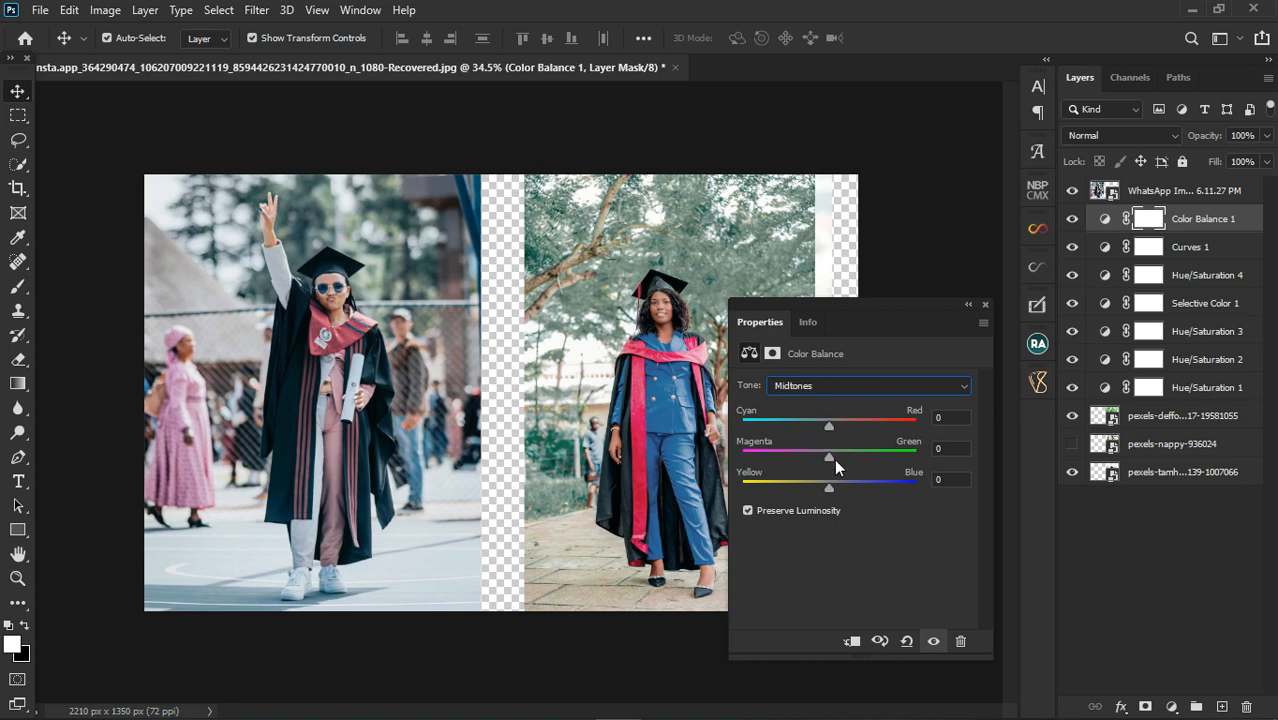
left_click(830, 426)
Shift the Color Balance Highlights slightly toward cyan and set Magenta–Green to +2 and Yellow–Blue to +4.
left_click(818, 385)
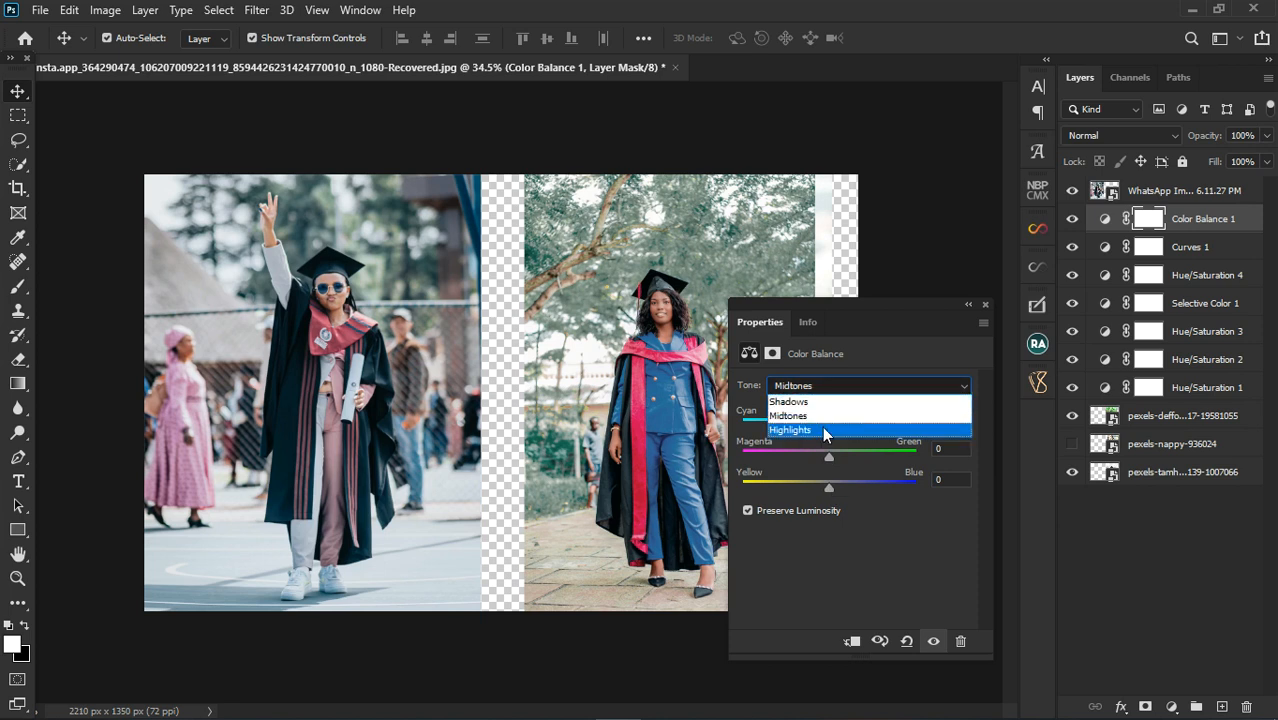
left_click(822, 428)
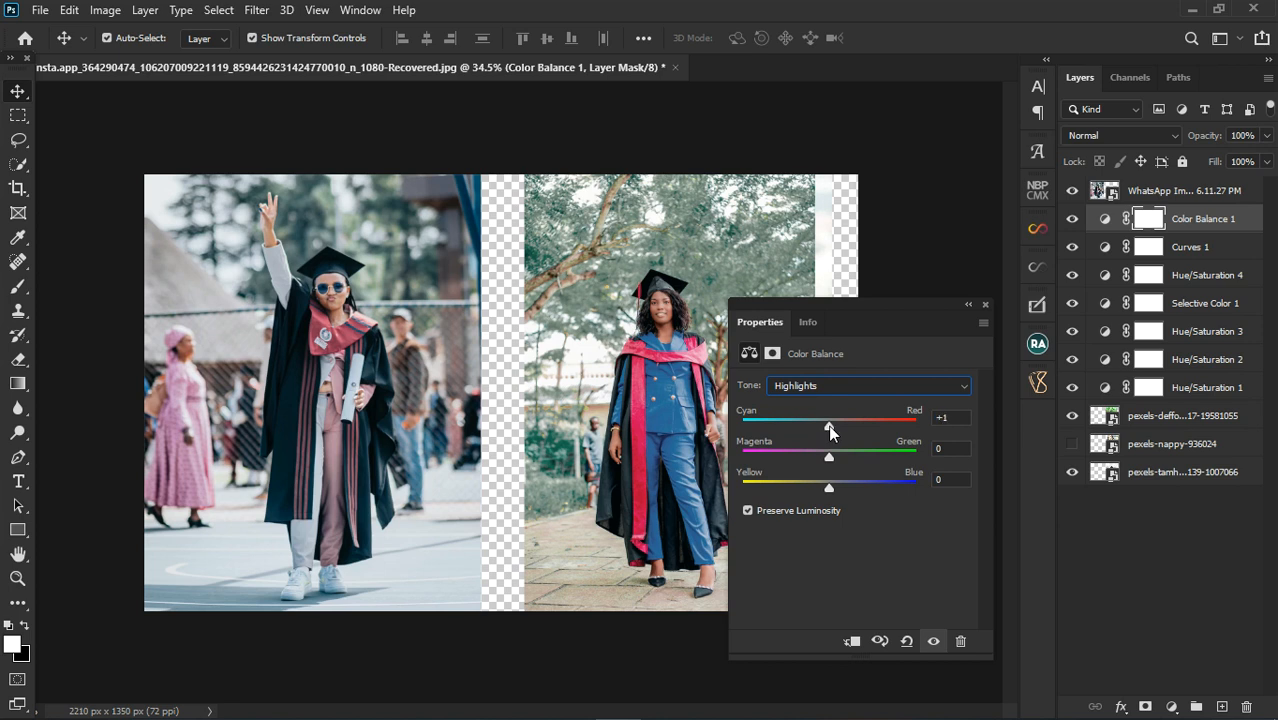
mouse_move(828, 428)
left_mouse_down()
mouse_move(841, 432)
mouse_move(821, 430)
left_mouse_up()
left_click_drag(827, 487, 832, 490)
left_click_drag(829, 457, 829, 464)
Nudge the Color Balance Midtones slightly toward green and blue, and compare the photo with the Color Balance layer off and on.
left_click(876, 385)
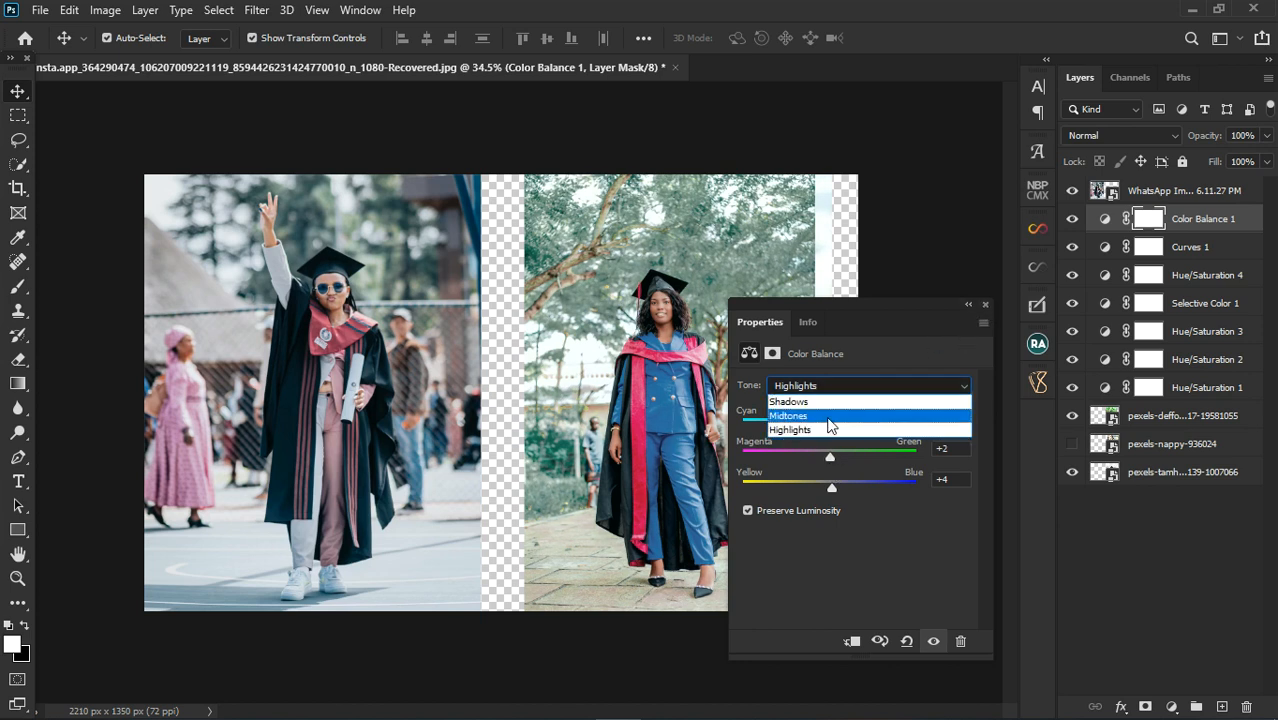
left_click(827, 417)
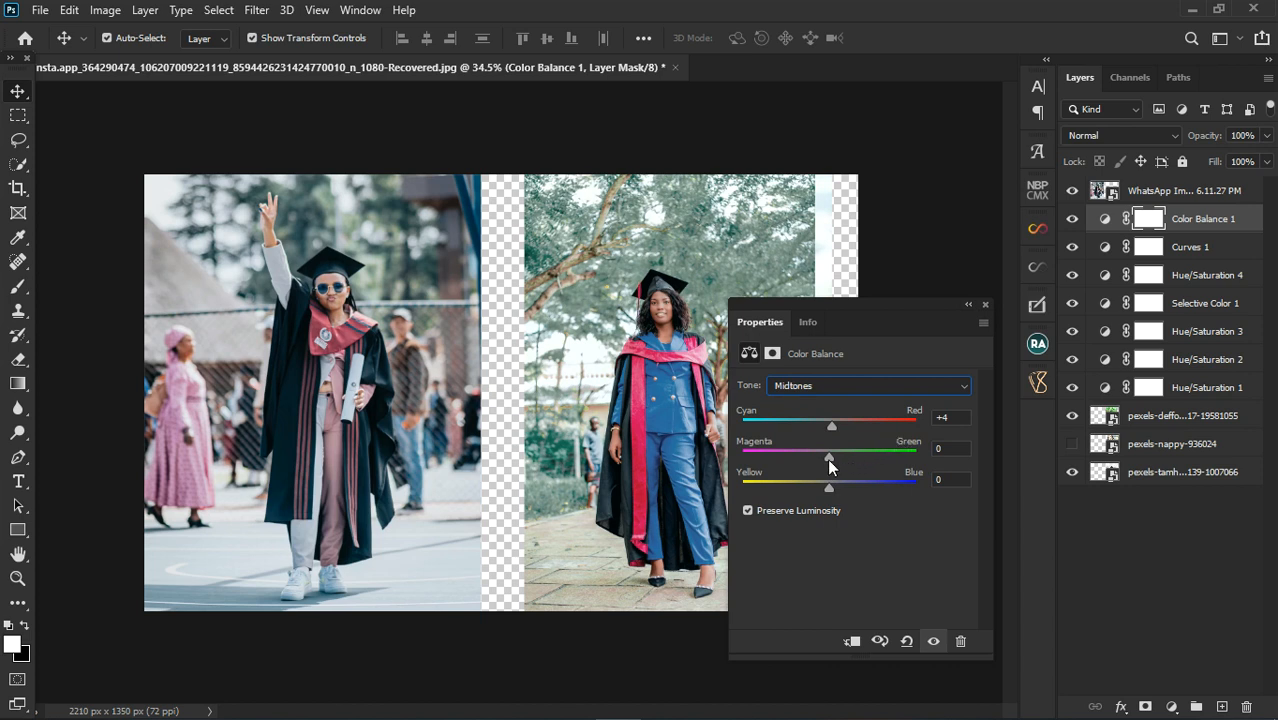
left_click_drag(829, 466, 835, 486)
left_click(984, 304)
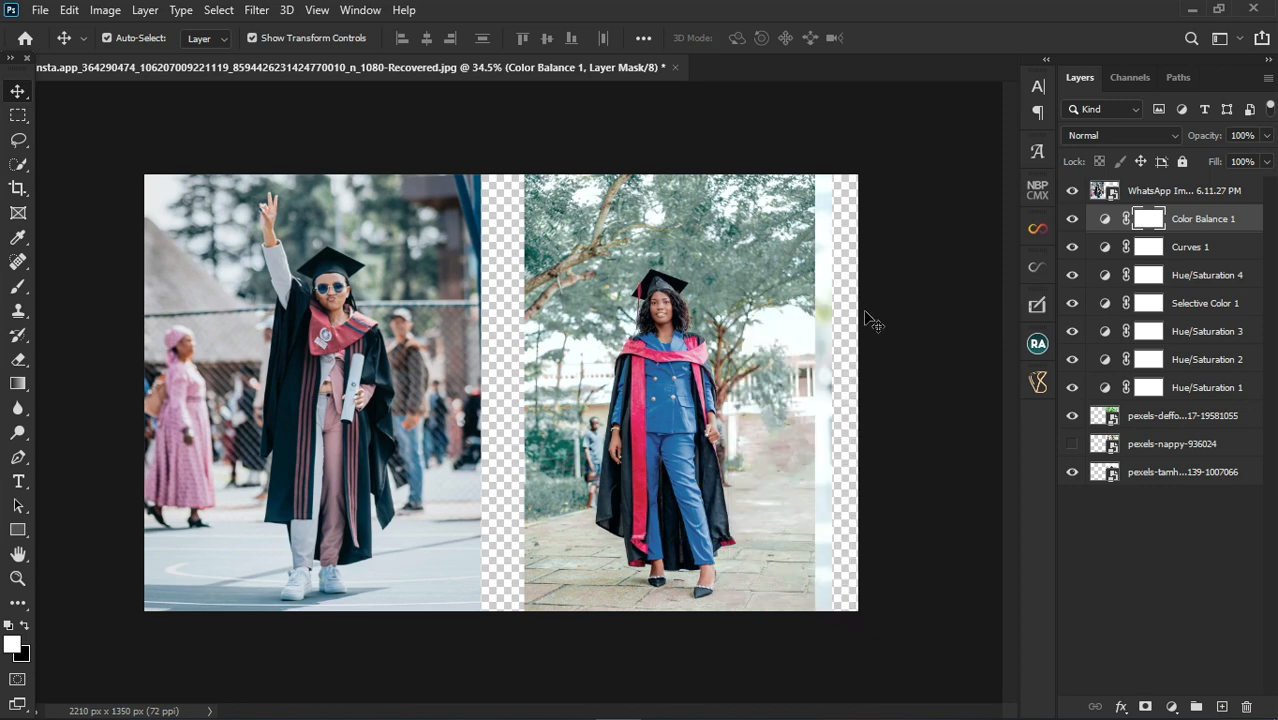
scroll(420, 388, "down", 3)
scroll(410, 388, "up", 1)
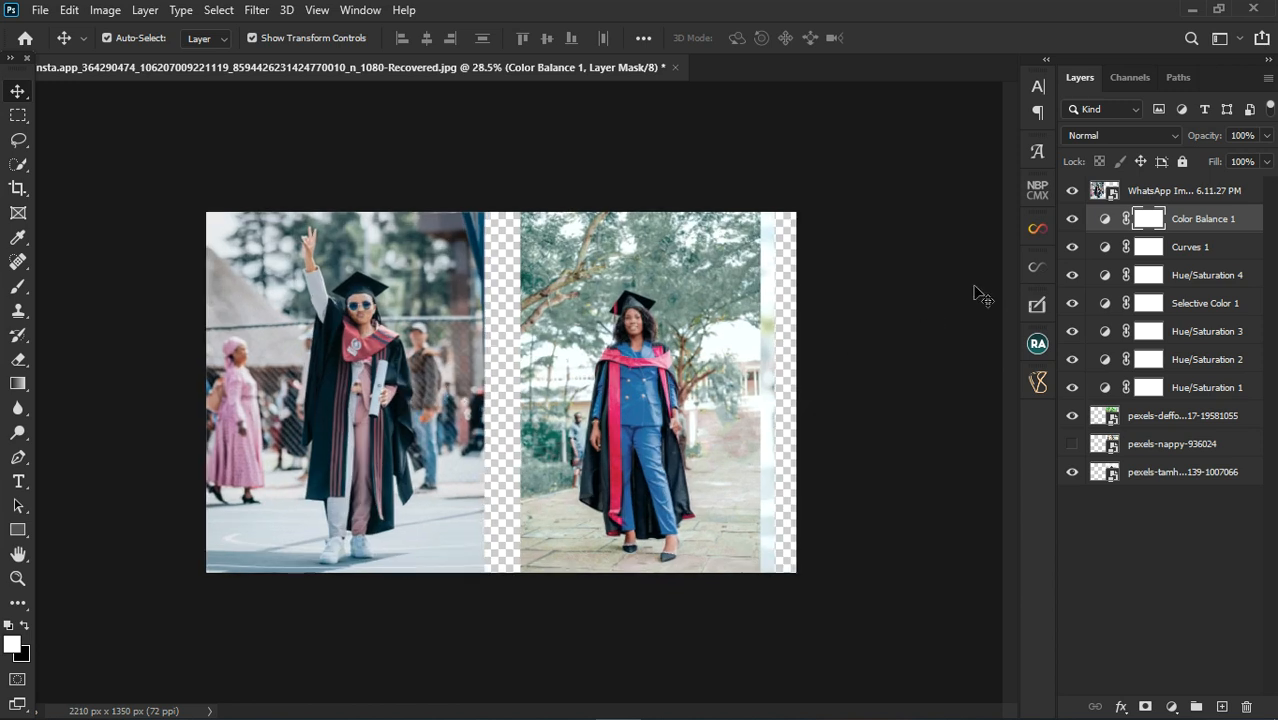
left_click(1074, 219)
left_click(1073, 219)
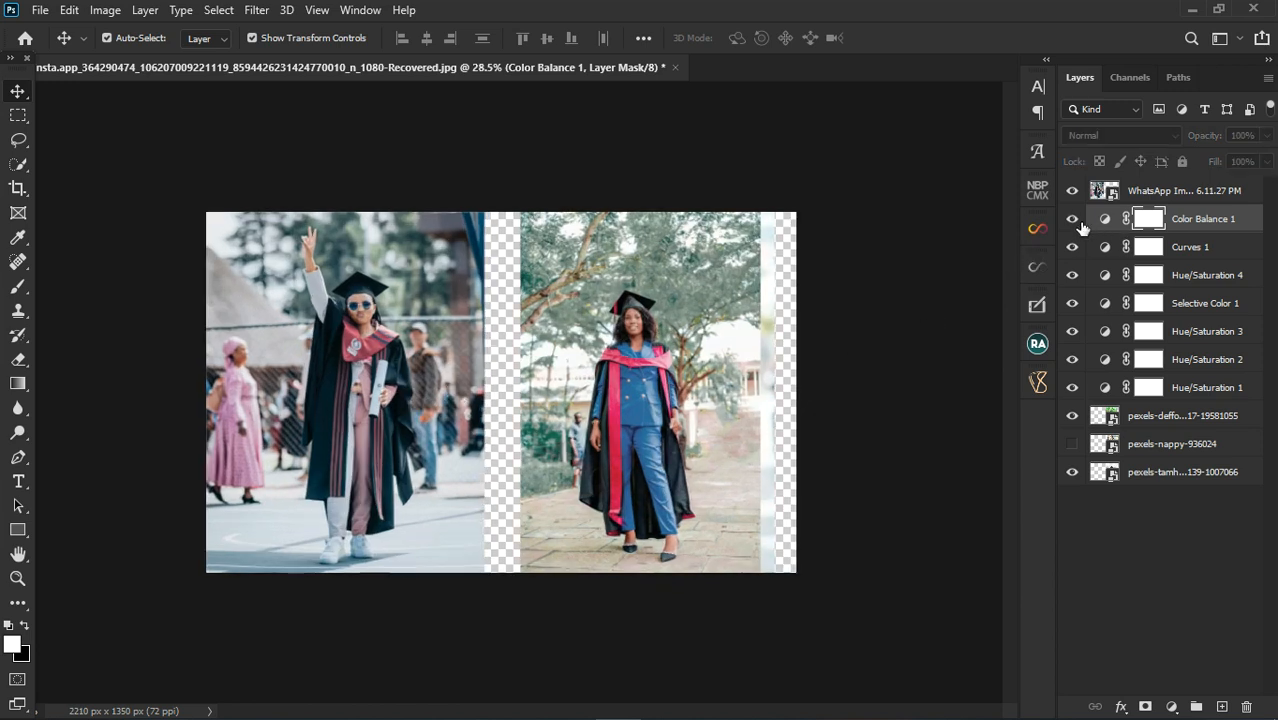
Group all adjustment layers from Color Balance 1 down to Hue/Saturation 1 and hide the group to view the original photo.
left_click(1205, 389, "shift")
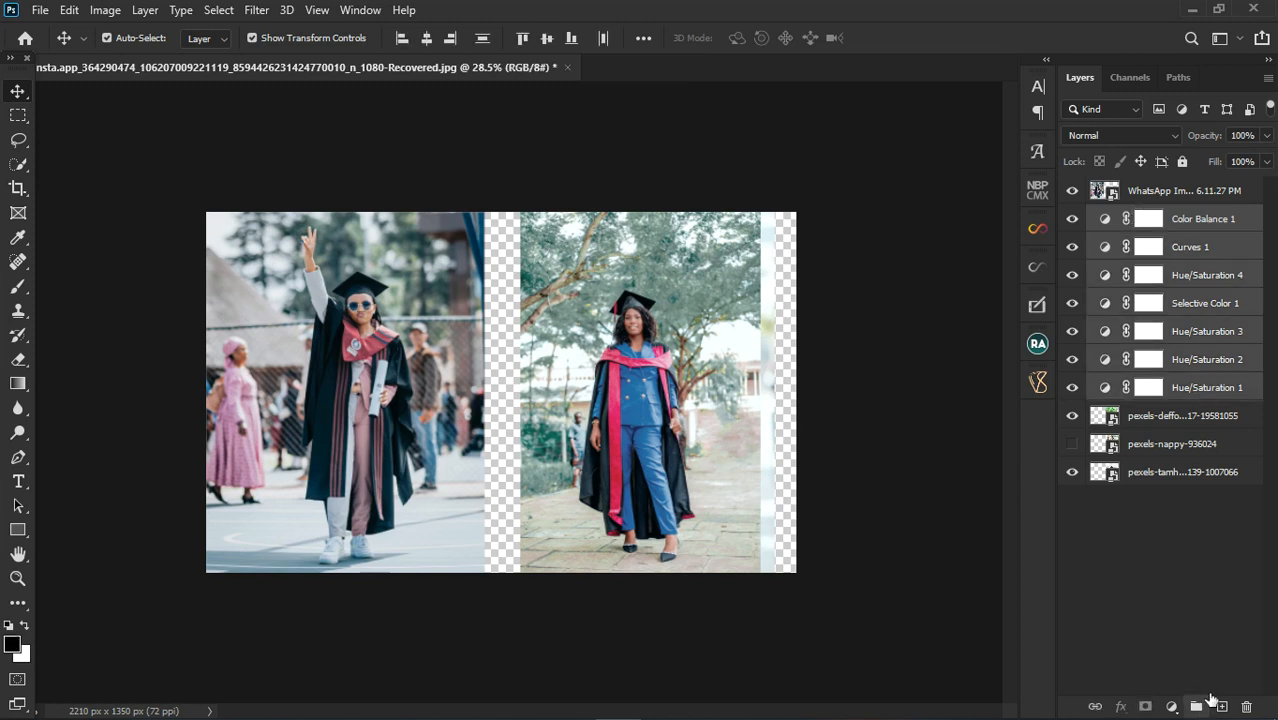
left_click(1197, 707)
left_click(1078, 218)
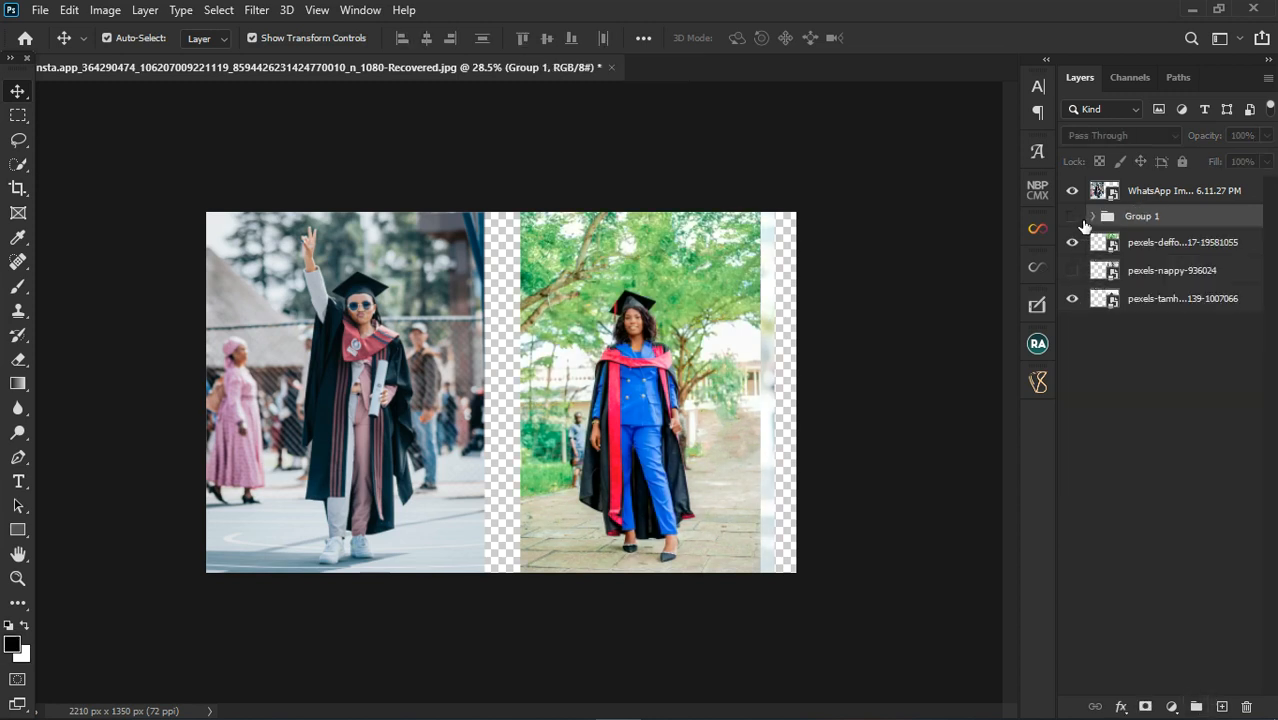
Show Group 1 again, expand it, and compare the photo with the Color Balance 1 layer off and on.
left_click(1078, 218)
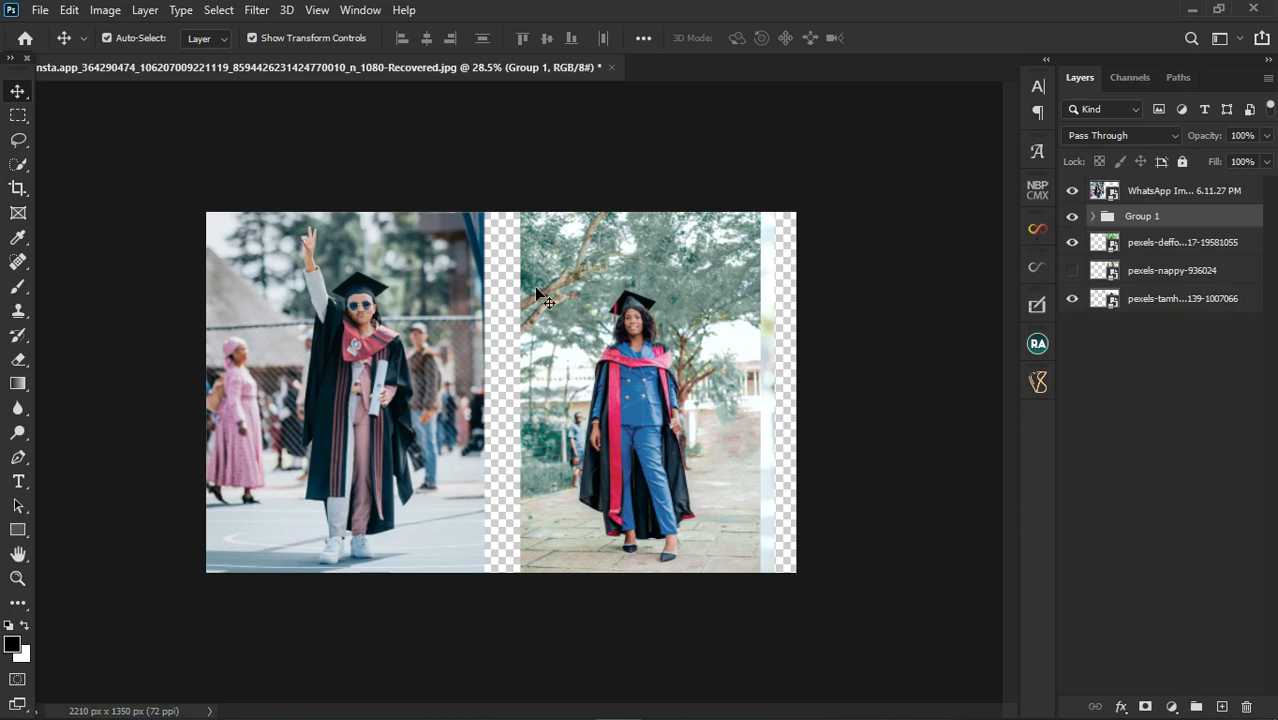
scroll(485, 345, "down", 2)
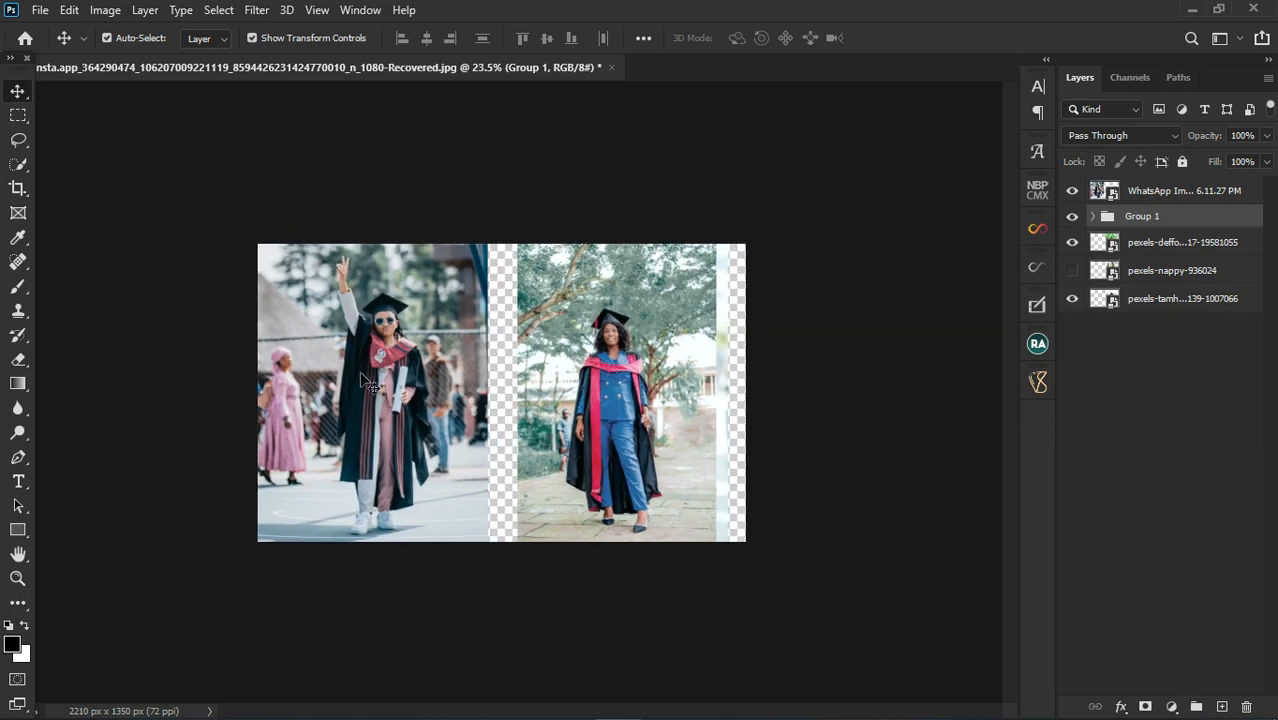
scroll(362, 381, "up", 2)
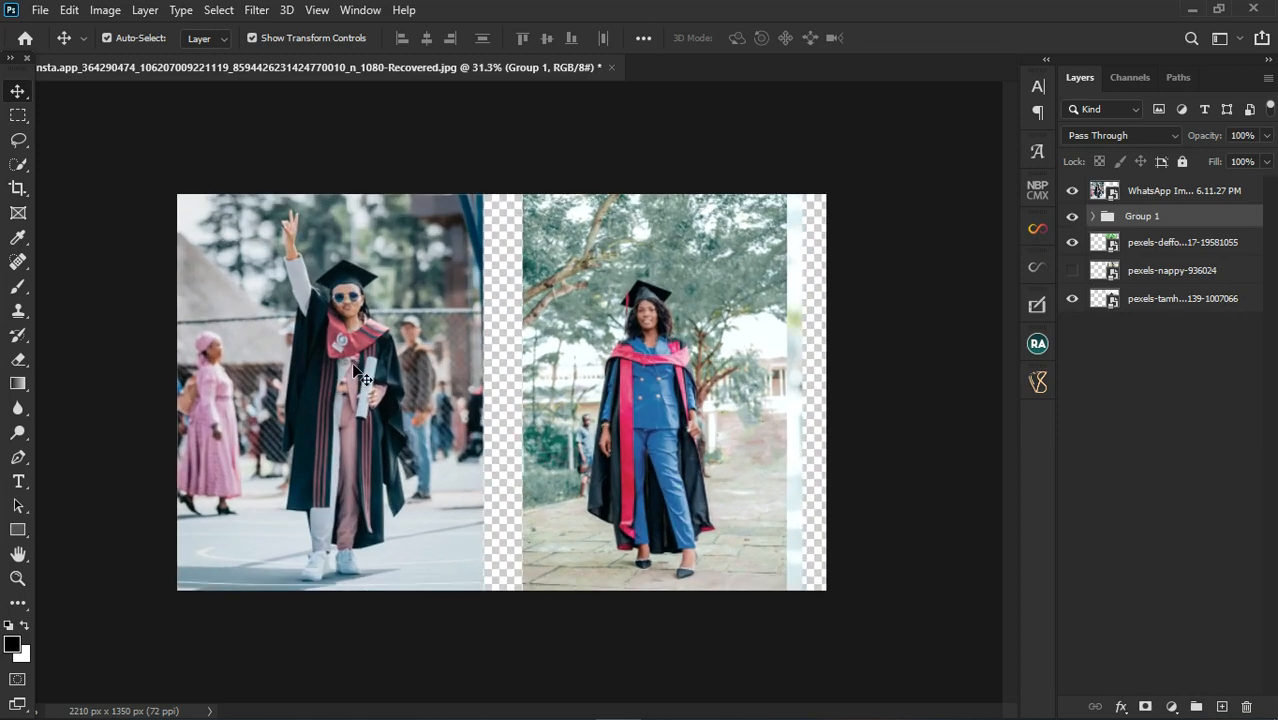
left_click(1091, 216)
left_click(1073, 244)
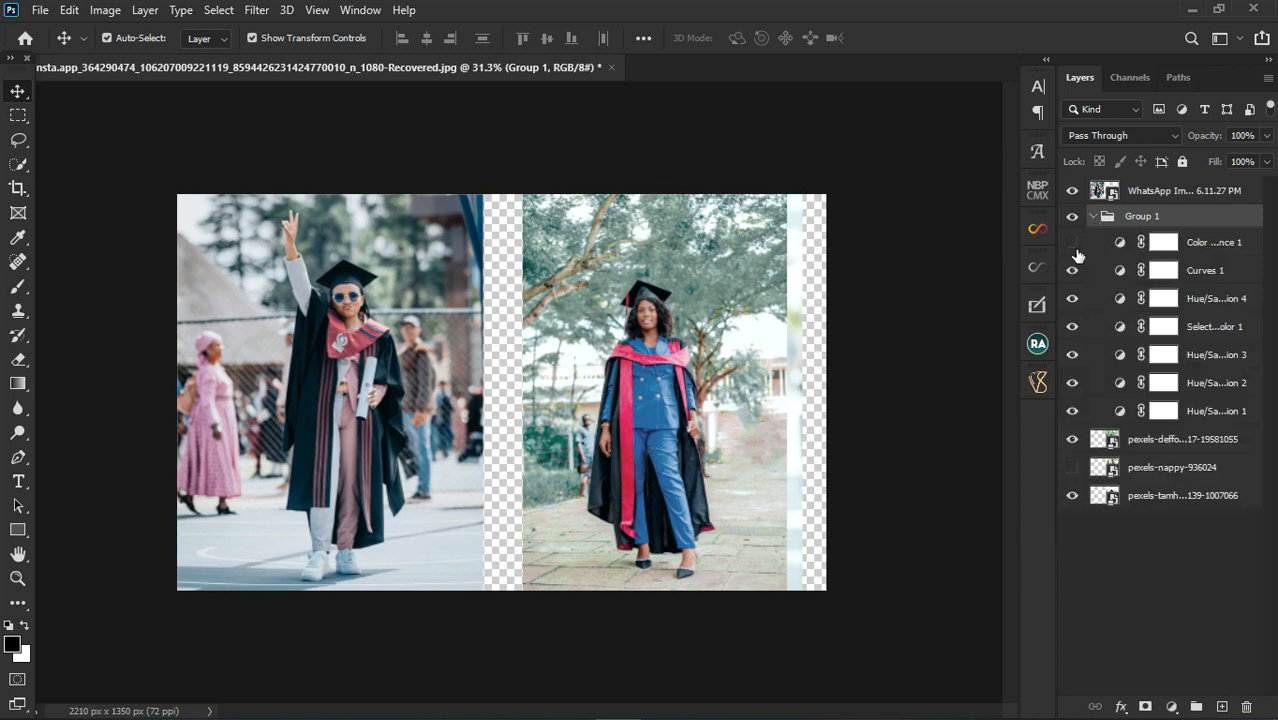
left_click(1073, 244)
Add a Selective Color adjustment above Color Balance 1 and set its Blacks to Cyan +8, Magenta -3 and Yellow +2.
double_click(1120, 250)
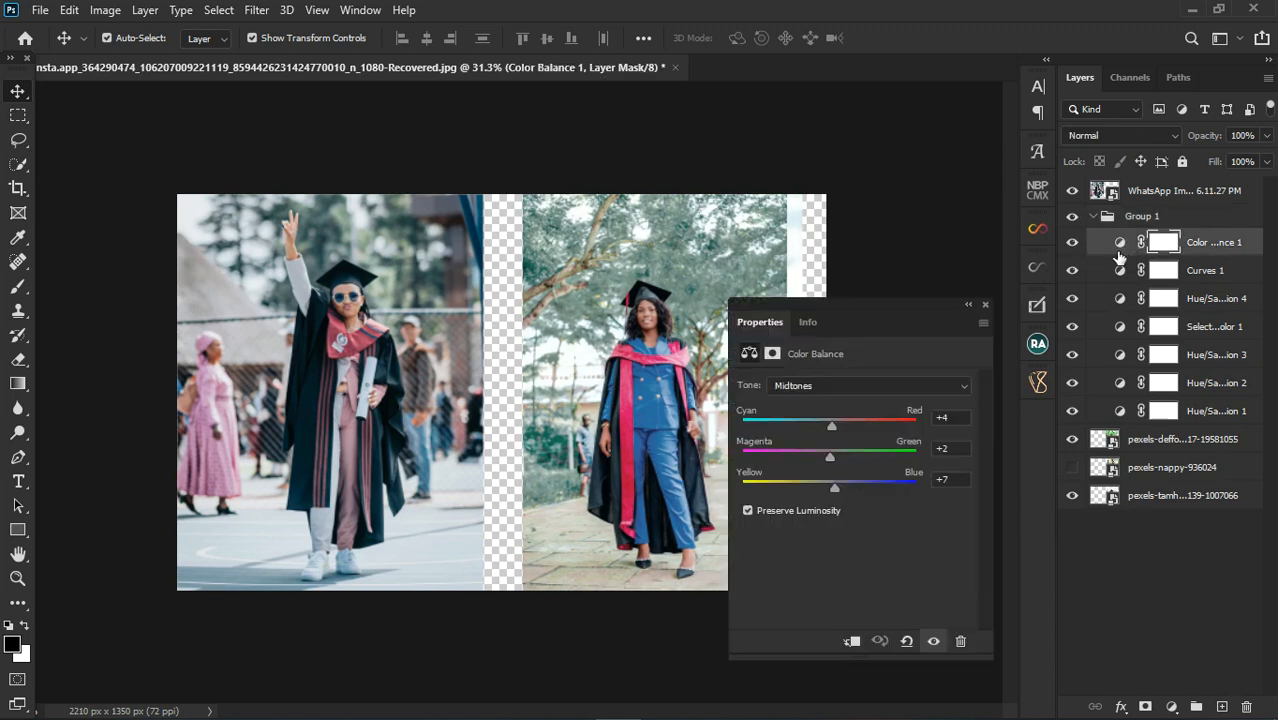
key("x")
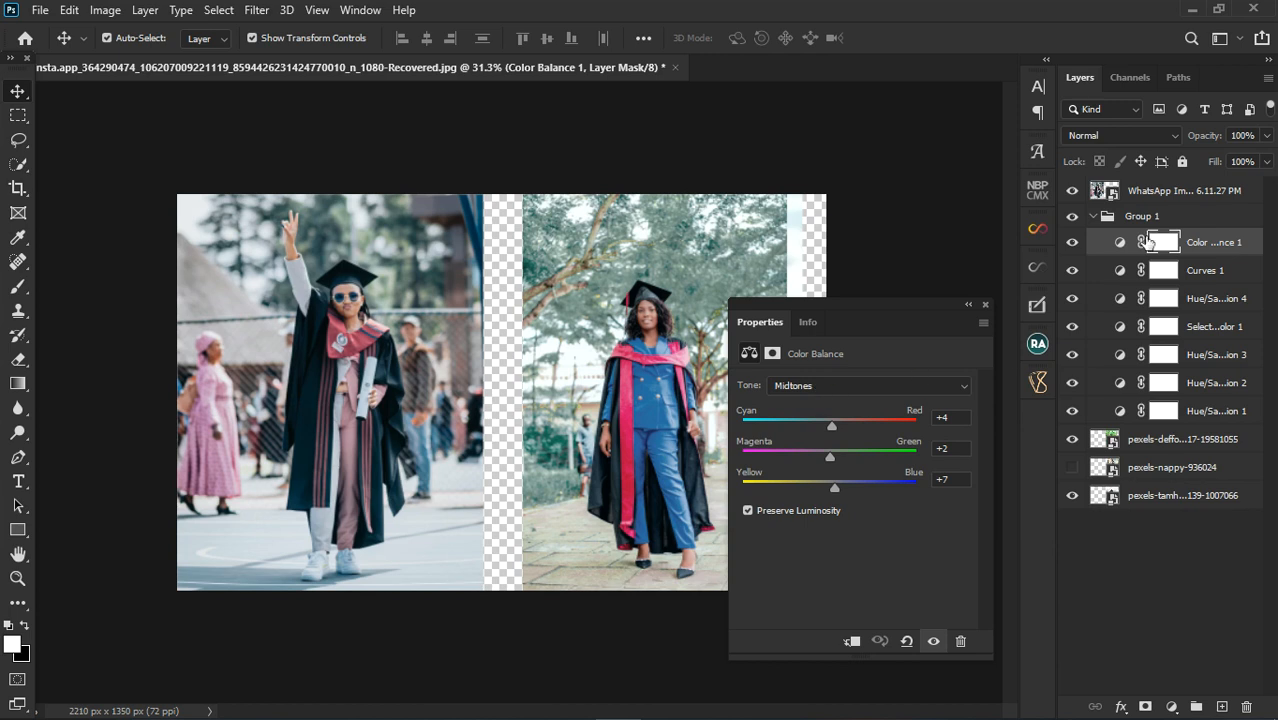
left_click(1173, 707)
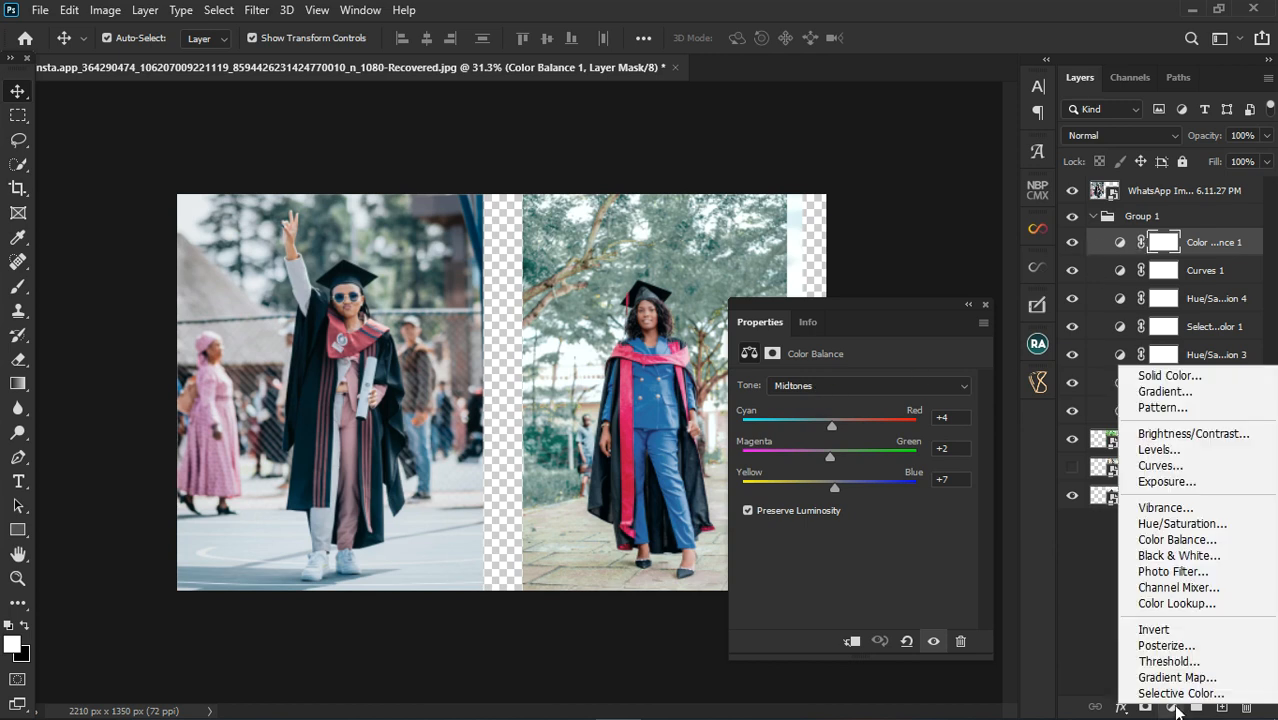
left_click(1180, 689)
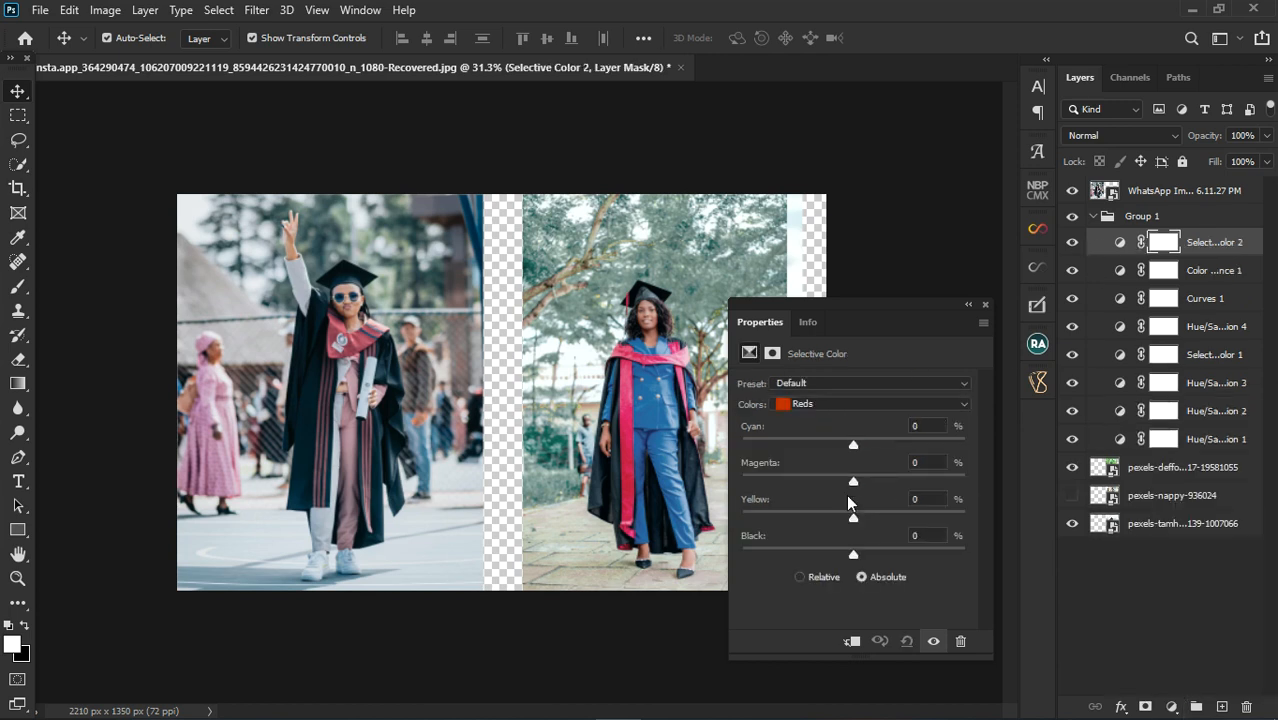
left_click(815, 406)
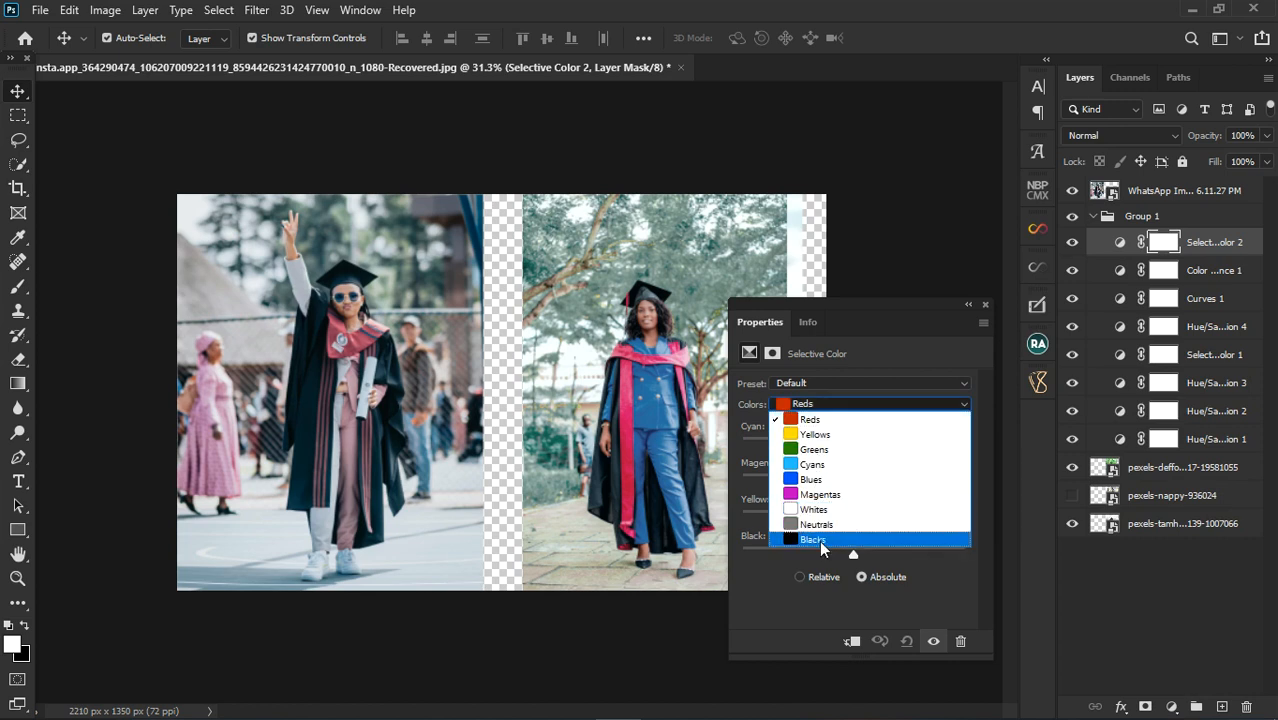
left_click(820, 539)
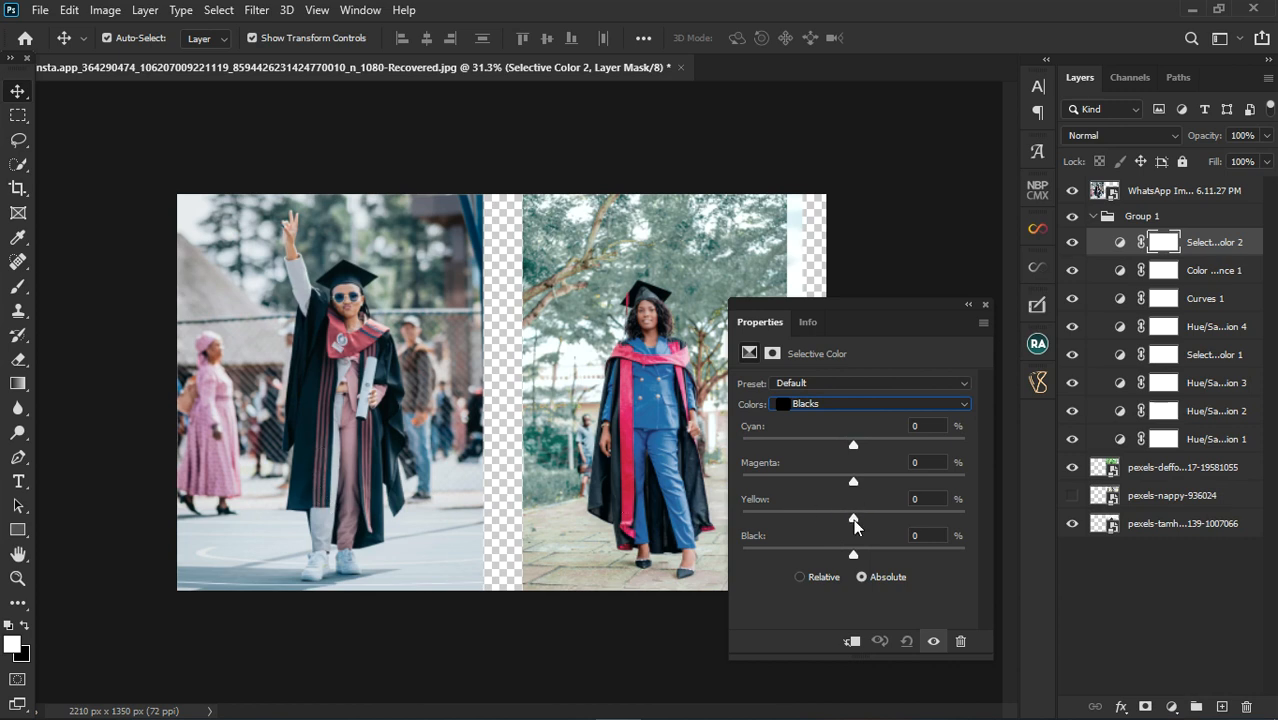
left_click_drag(853, 519, 851, 487)
left_click_drag(854, 445, 862, 446)
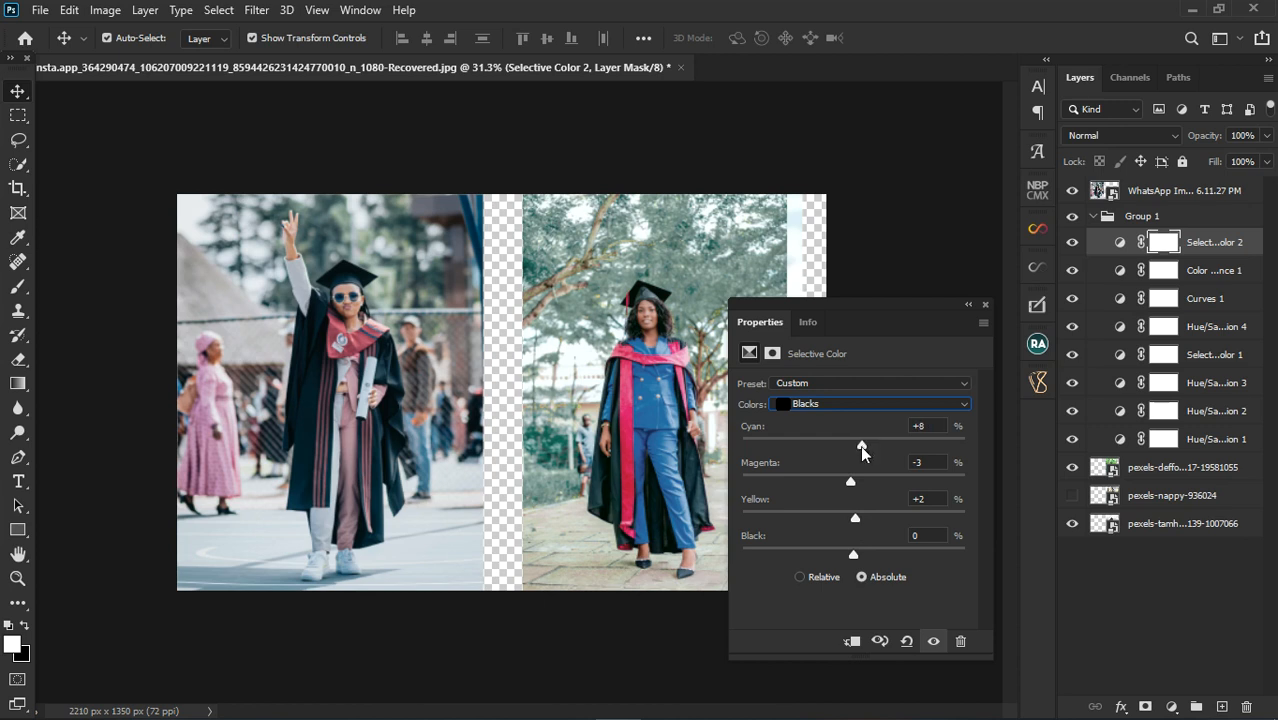
Adjust the Selective Color Neutrals with slightly less yellow and slightly more cyan and magenta.
left_click(839, 405)
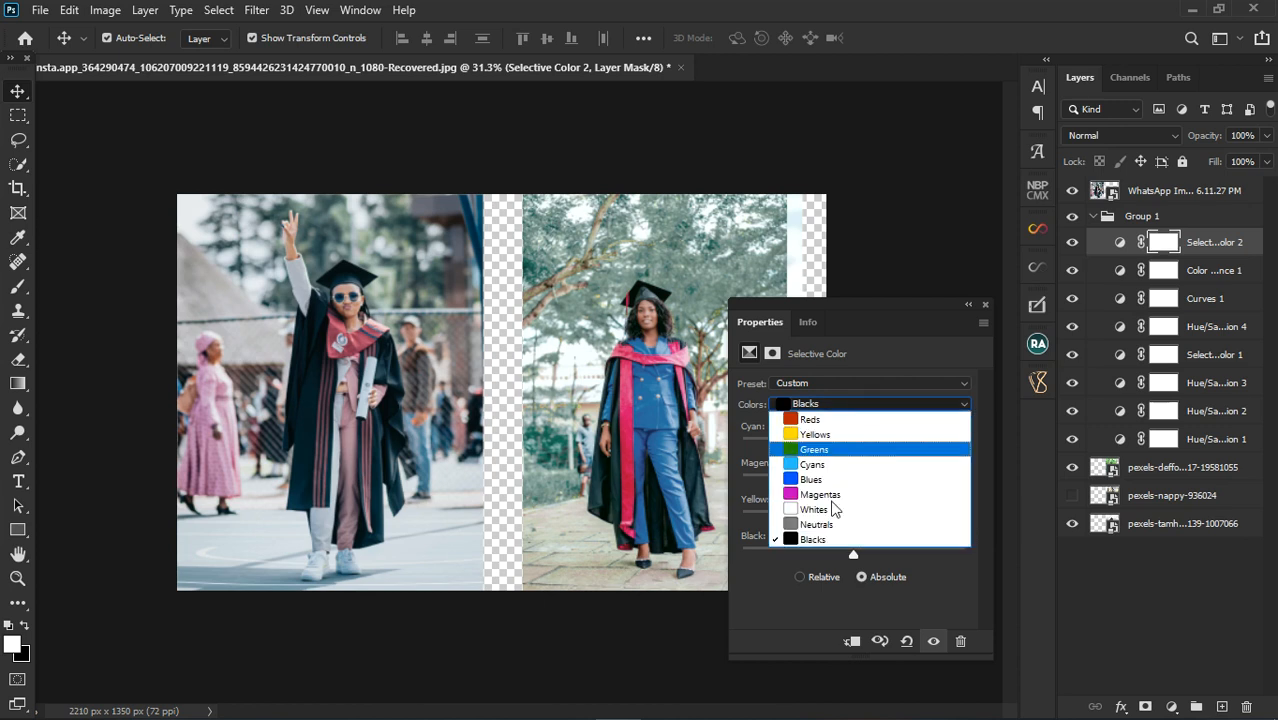
left_click(837, 524)
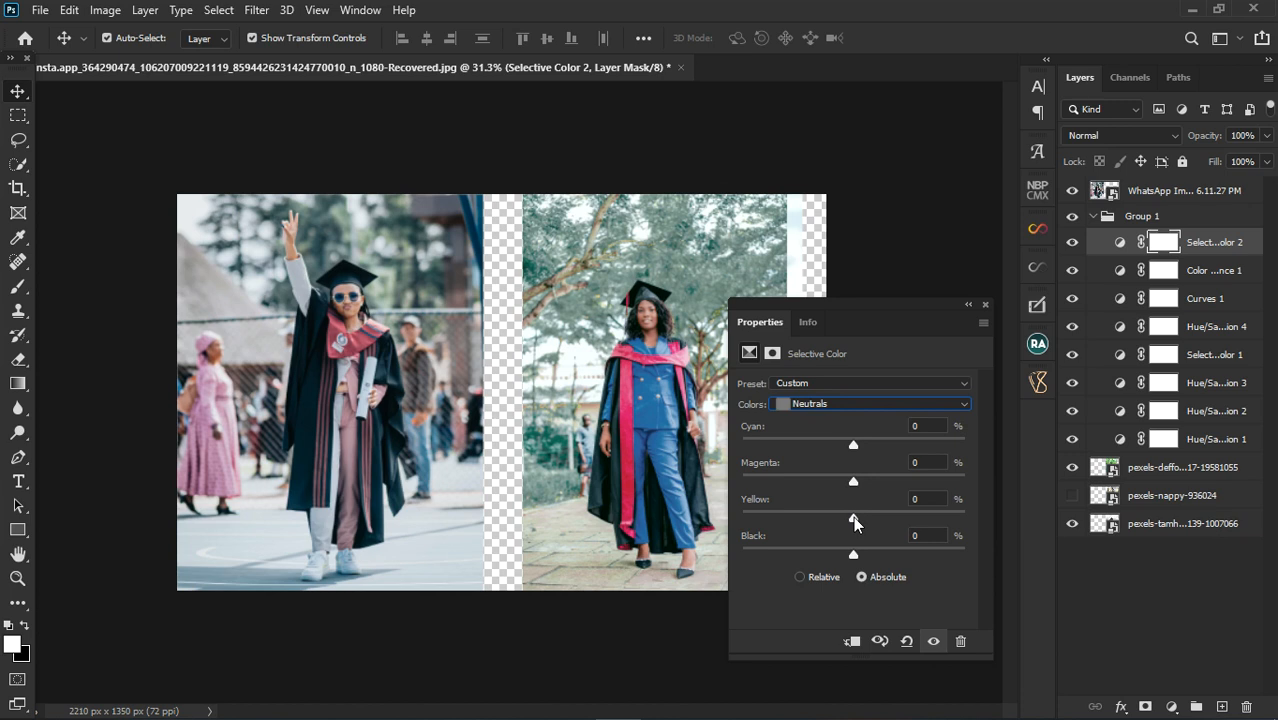
left_click_drag(854, 522, 846, 522)
left_click_drag(852, 444, 859, 446)
left_click_drag(854, 484, 858, 486)
Set the Selective Color Whites to Cyan -7, Magenta -8 and Yellow -4, and close the adjustment's properties.
left_click(841, 404)
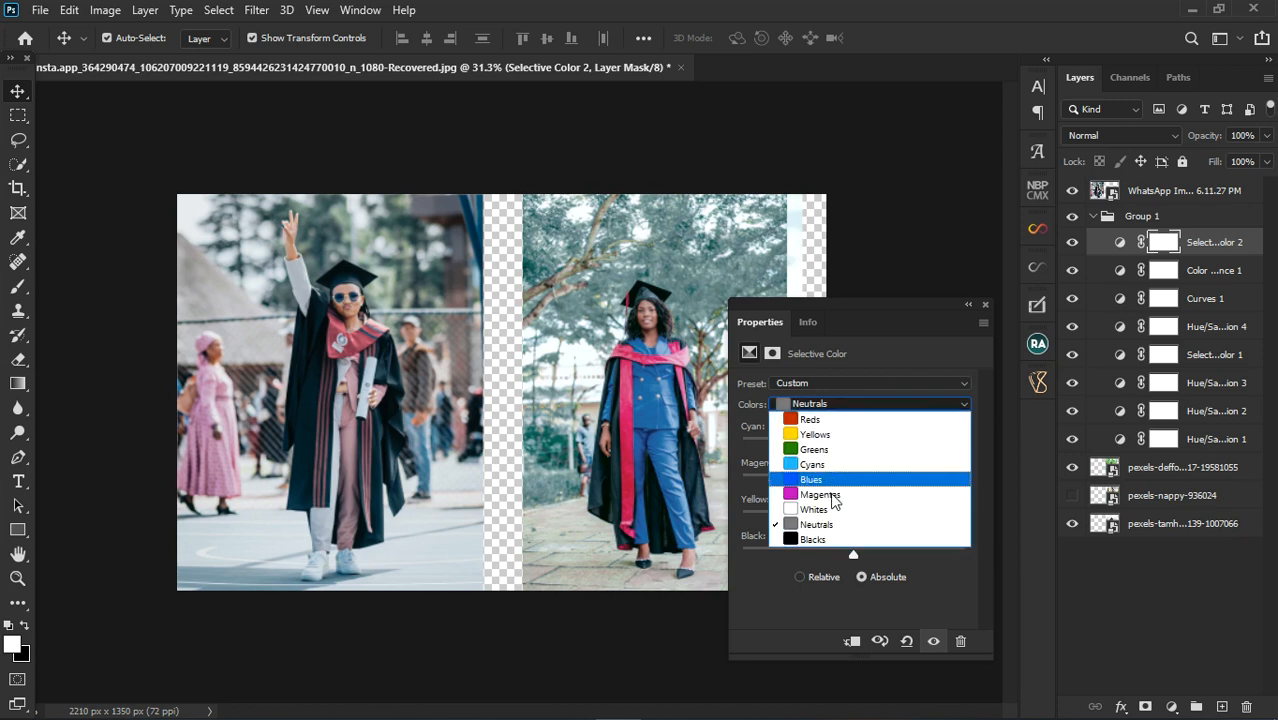
left_click(838, 512)
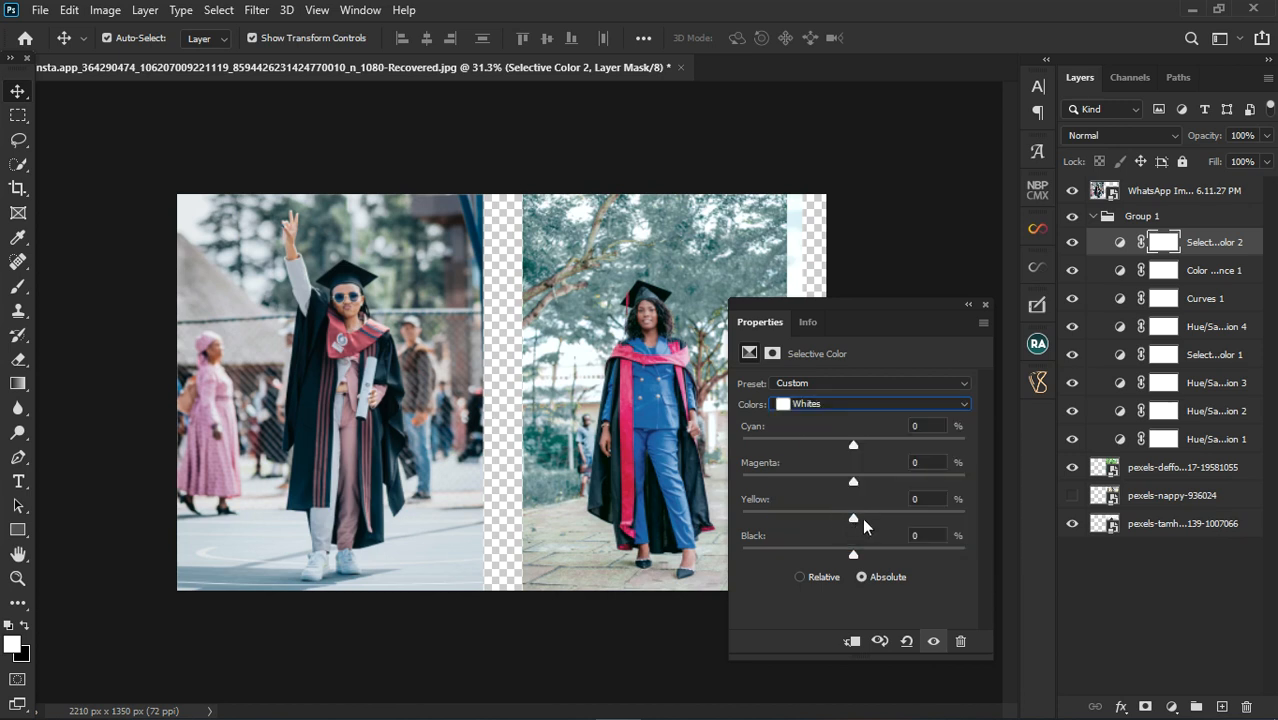
left_click_drag(853, 446, 847, 455)
left_click_drag(853, 516, 846, 490)
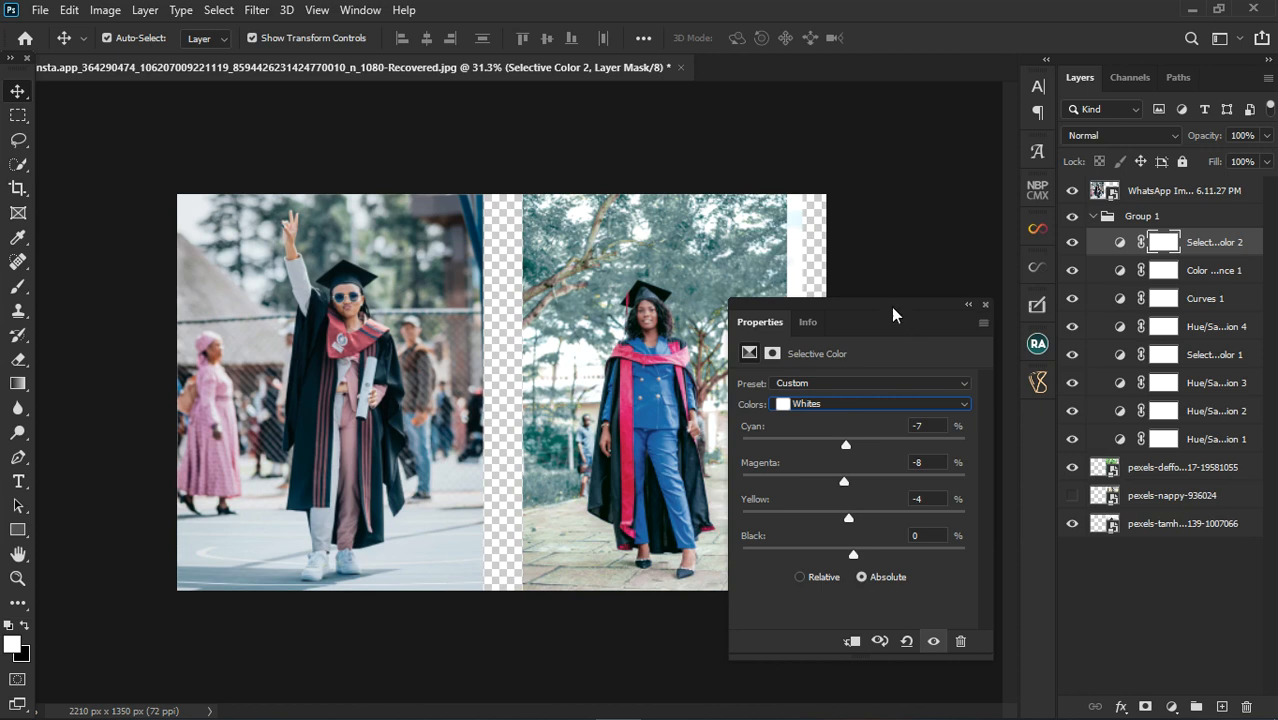
left_click(985, 304)
Compare the photo with Selective Color 2 off and on, and reduce that layer's opacity to 23%.
left_click(1080, 246)
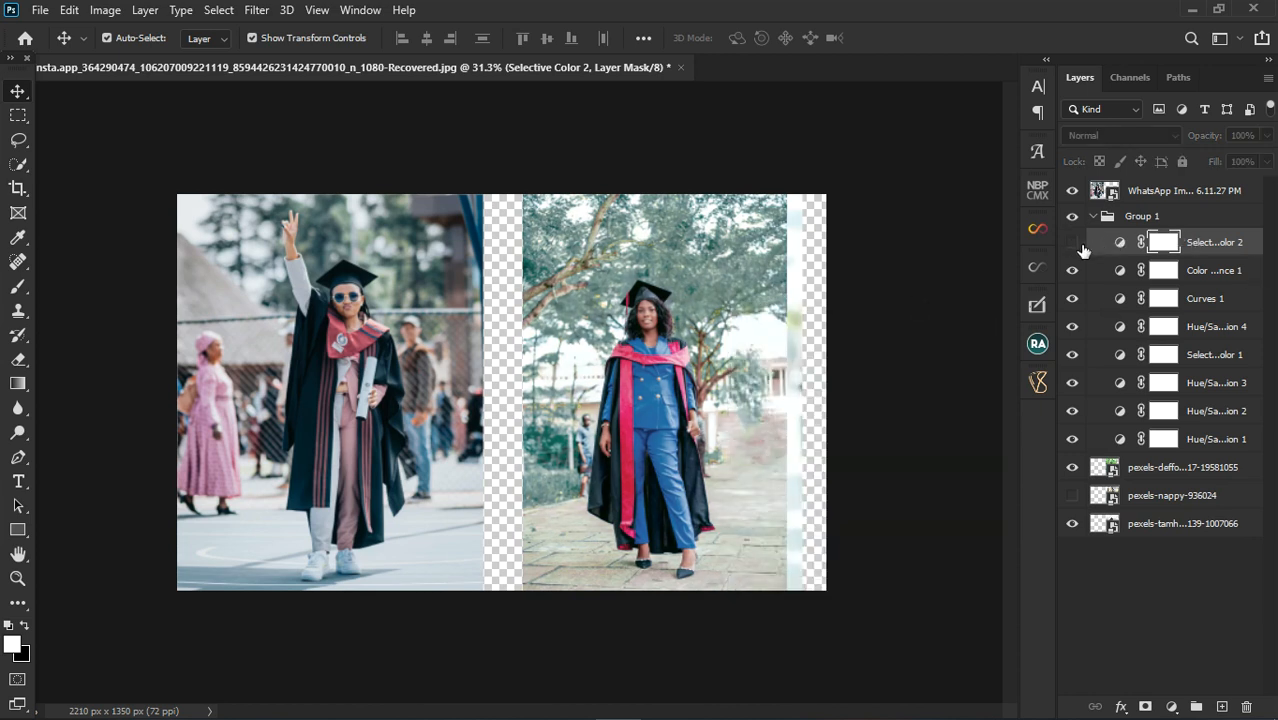
left_click(1077, 244)
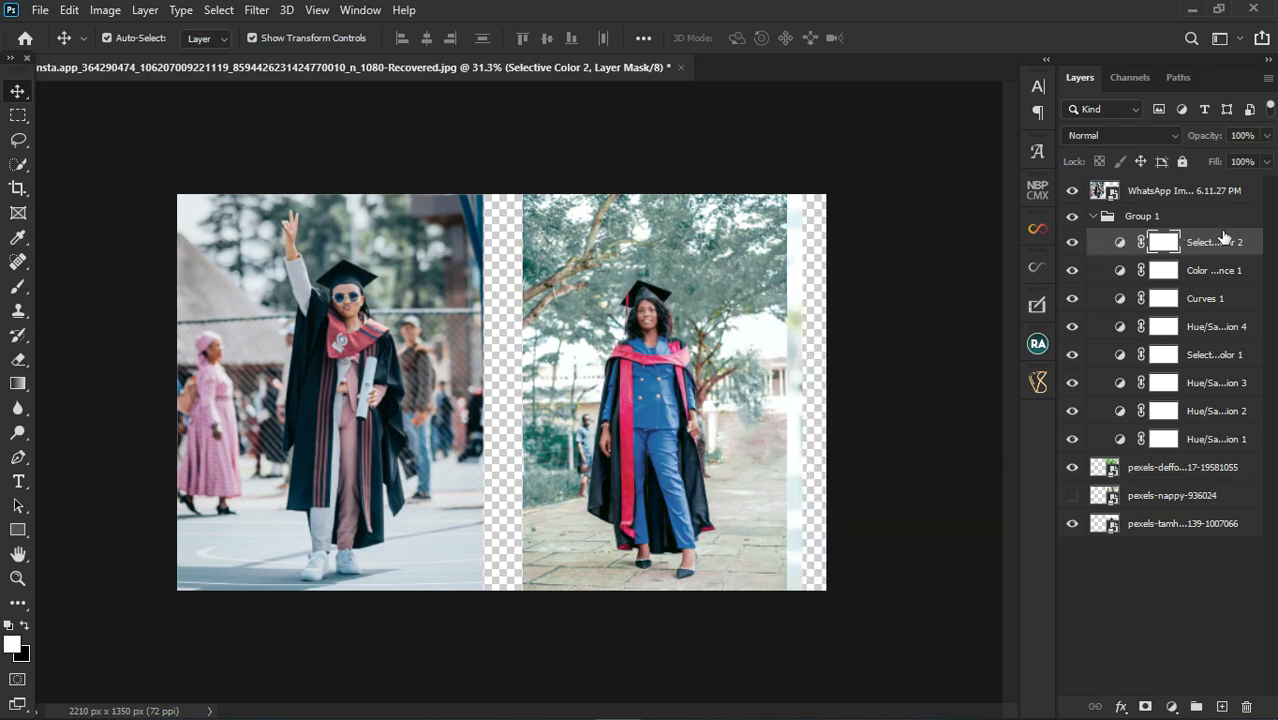
left_click(1266, 135)
left_click_drag(1264, 161, 1199, 177)
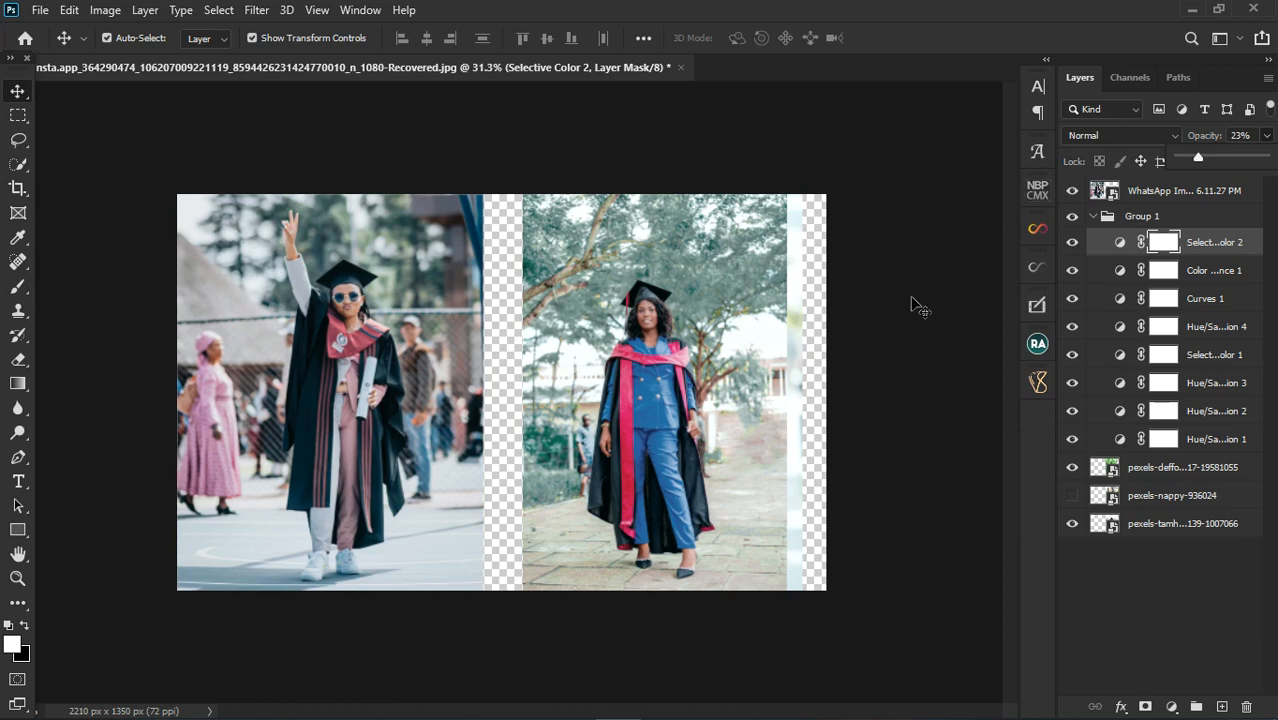
Hide and reshow Group 1 to compare the original blue-suit photo with the graded version and the reference.
left_click(1073, 217)
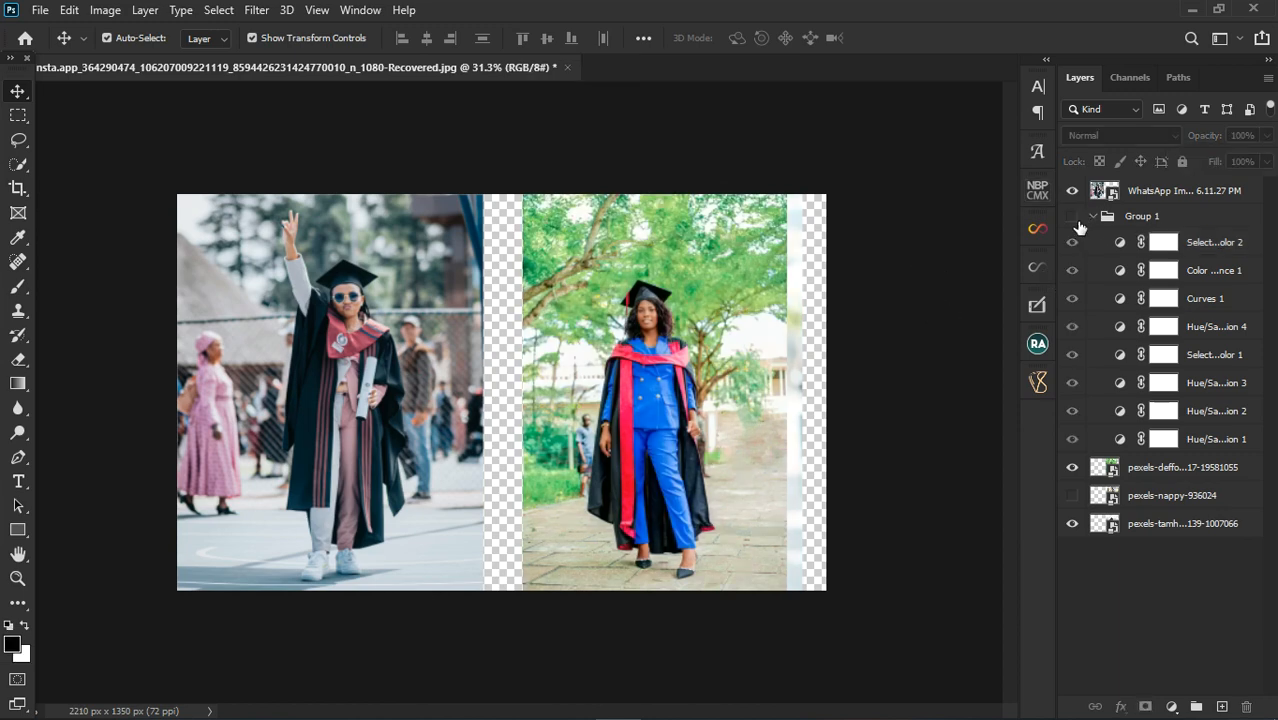
left_click(1073, 217)
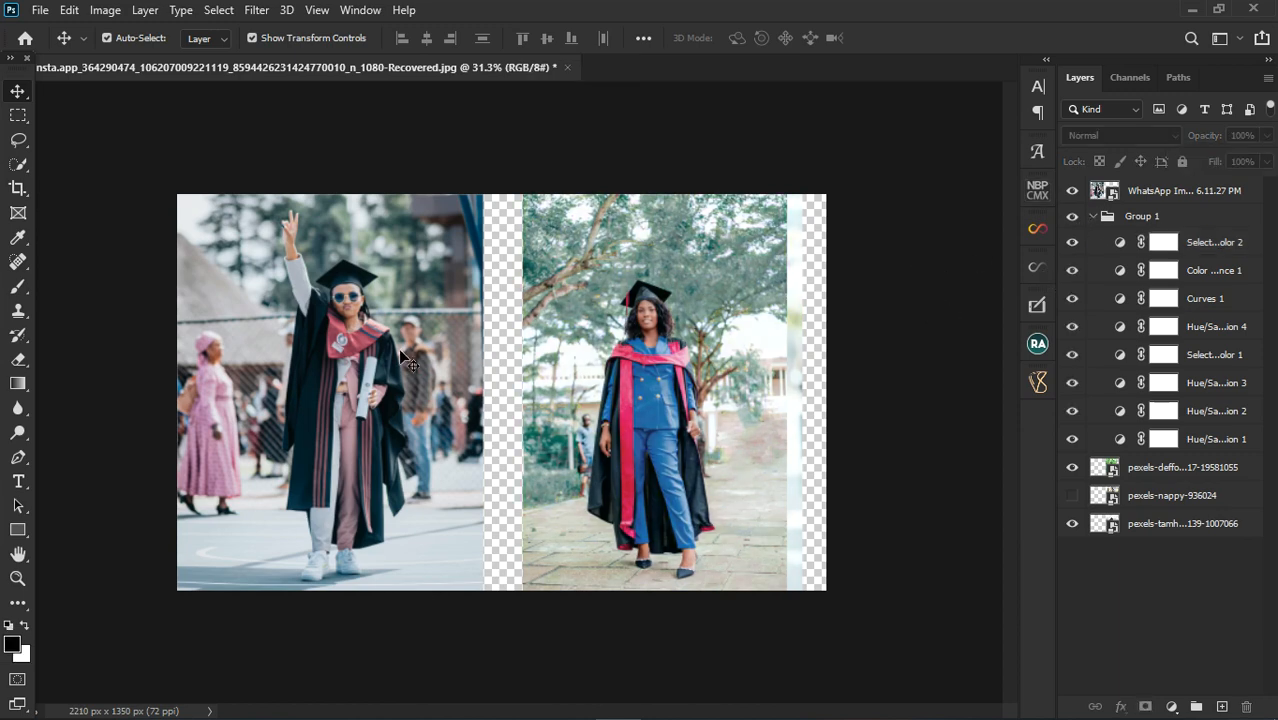
scroll(478, 350, "down", 2)
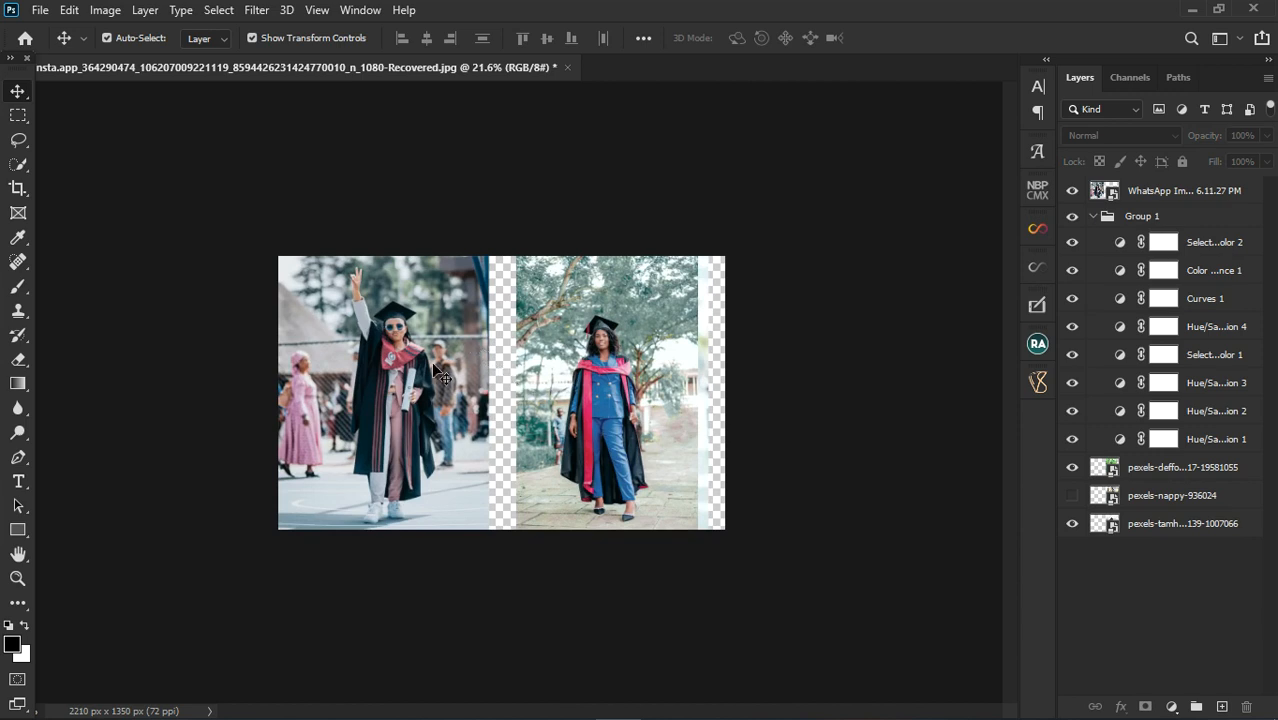
Collapse Group 1 and hide the blue-suit photo layer to preview the grading on the pexels-tamh photo.
left_click(1096, 217)
left_click(1072, 298)
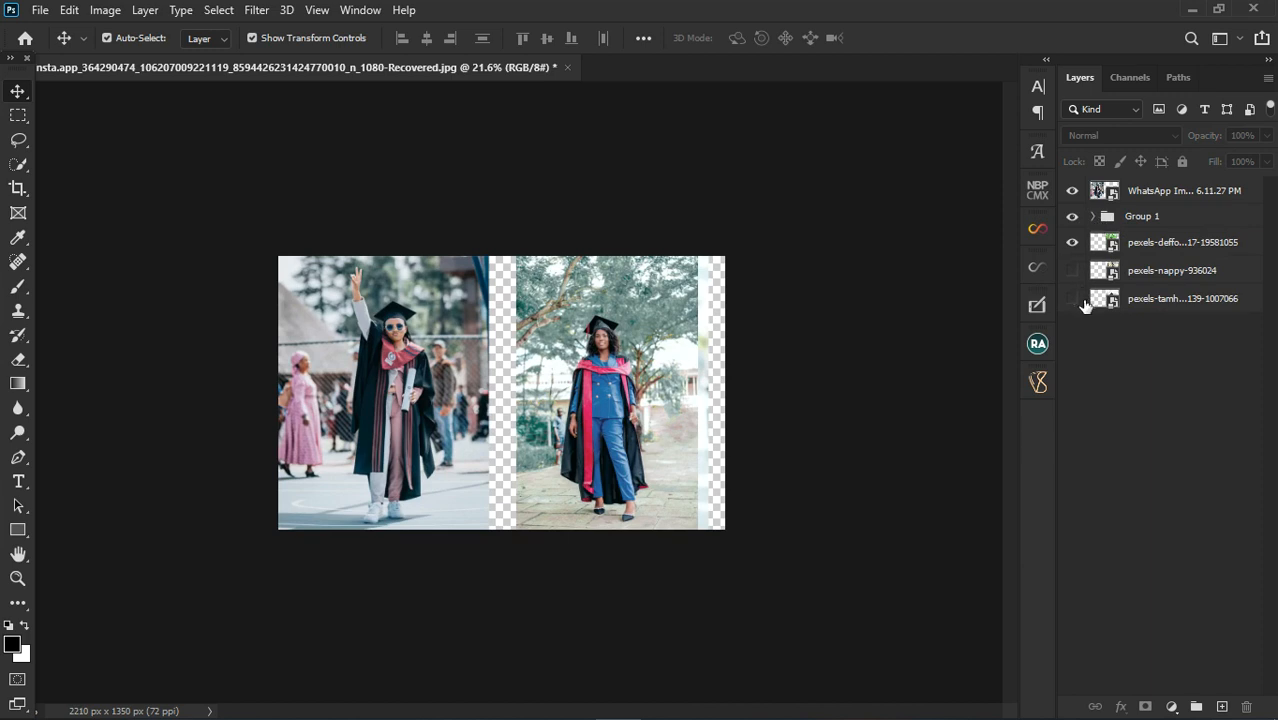
left_click(1072, 299)
left_click(1074, 242)
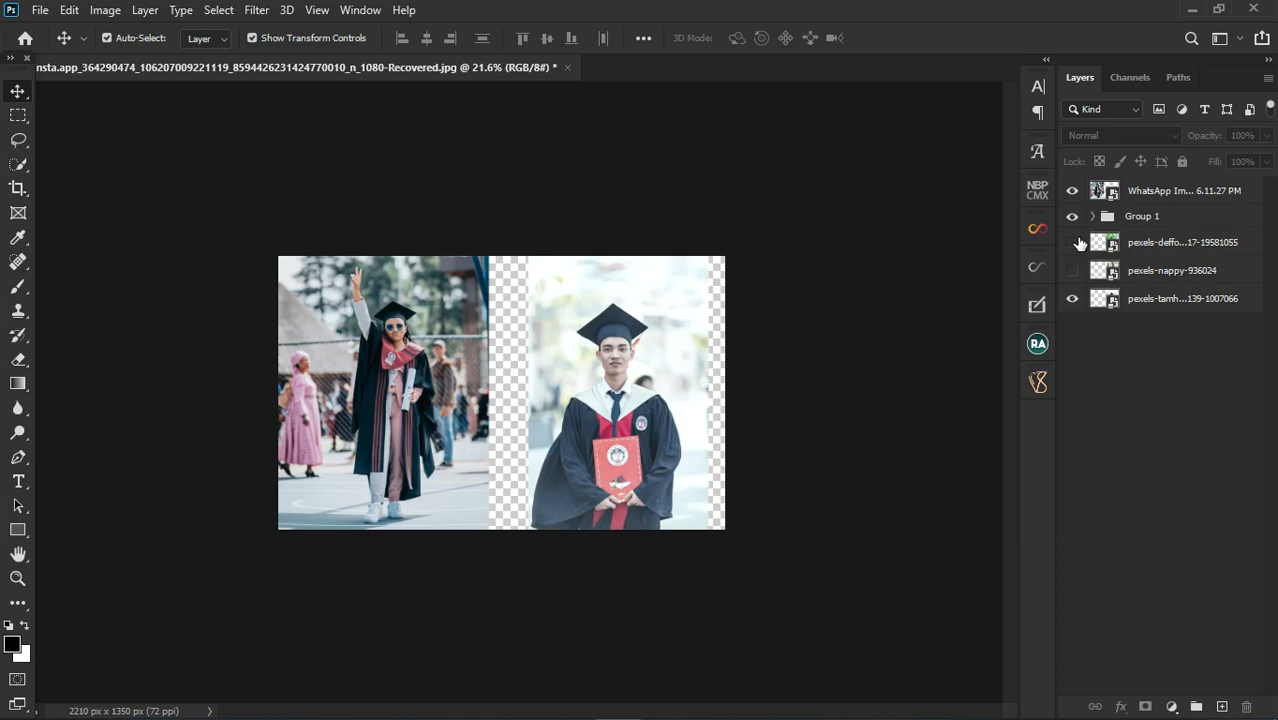
Show the pexels-nappy-936024 photo with the grading applied and hide the other two pexels photos.
left_click(1073, 270)
left_click(1073, 243)
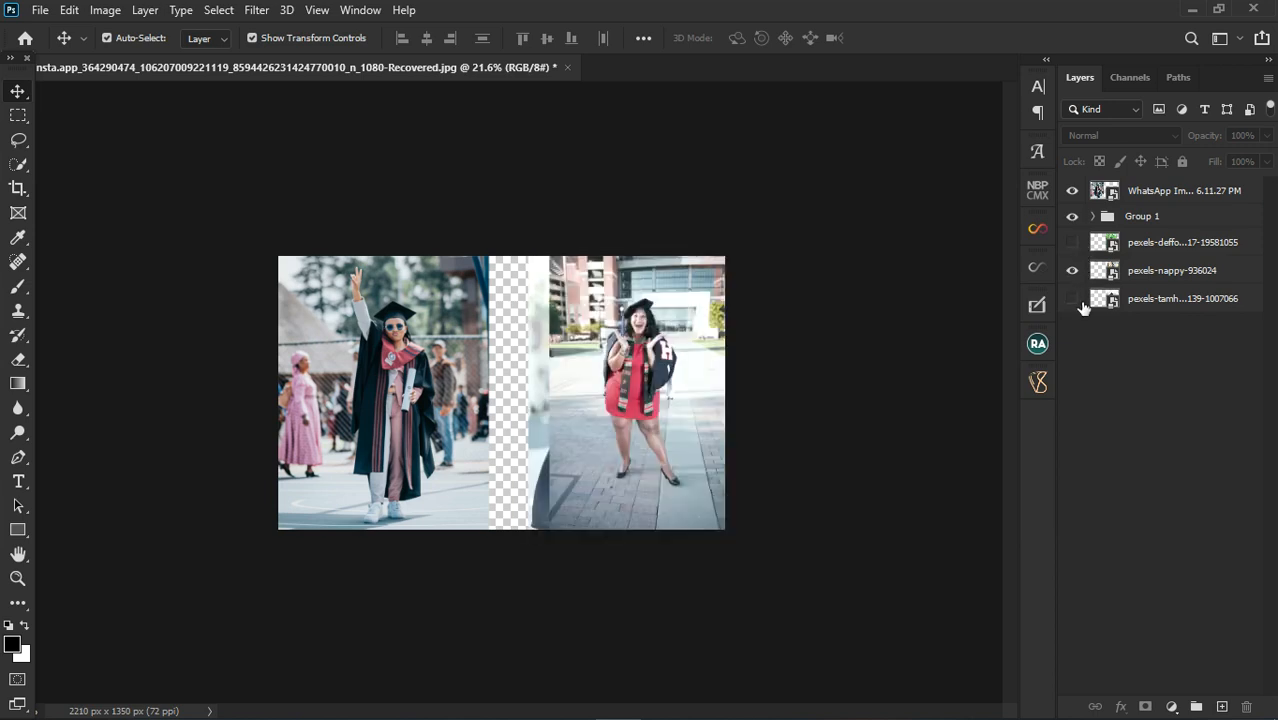
left_click(1077, 222)
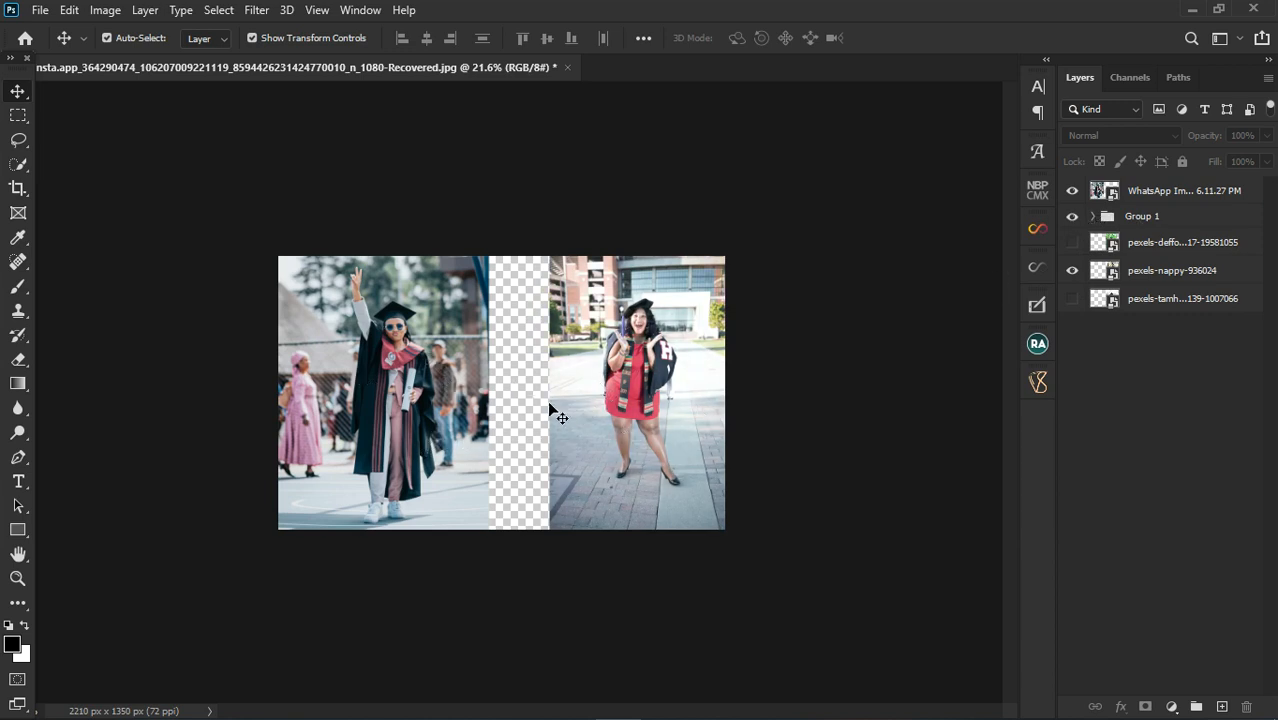
scroll(573, 460, "up", 4)
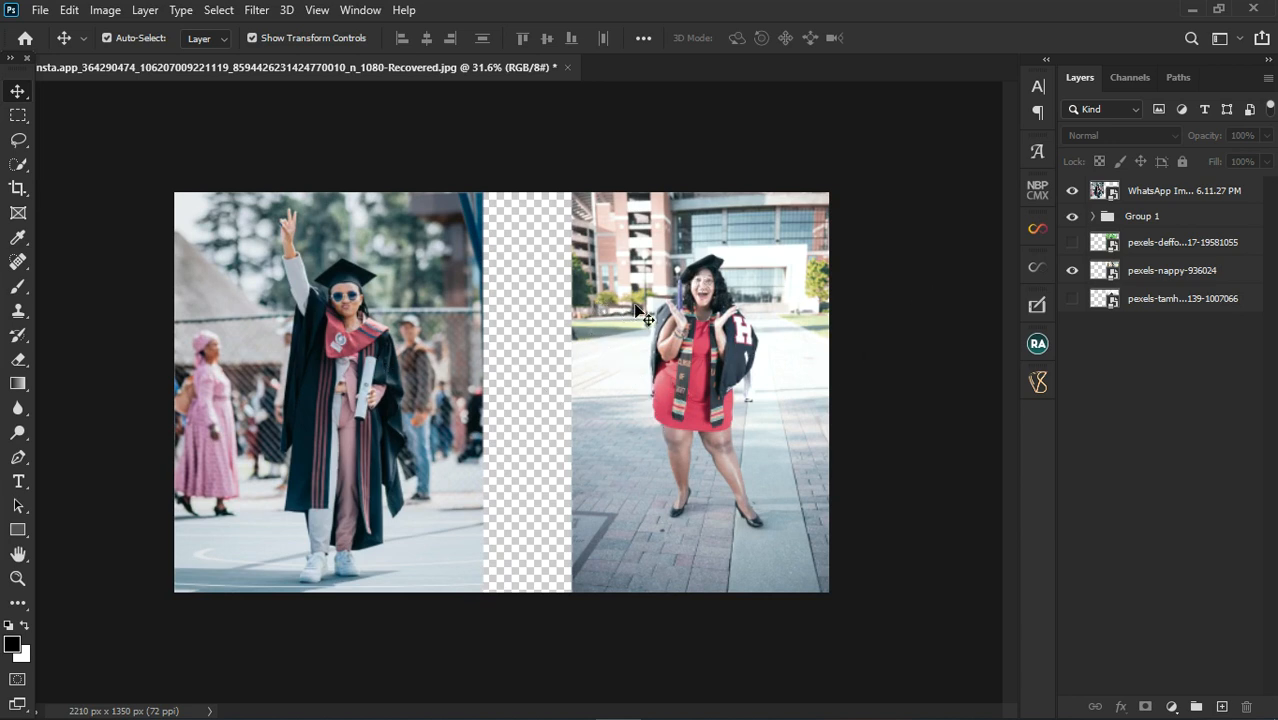
Expand Group 1, compare the red-dress photo with Hue/Saturation 1 off and on, and leave that adjustment hidden.
left_click(1094, 217)
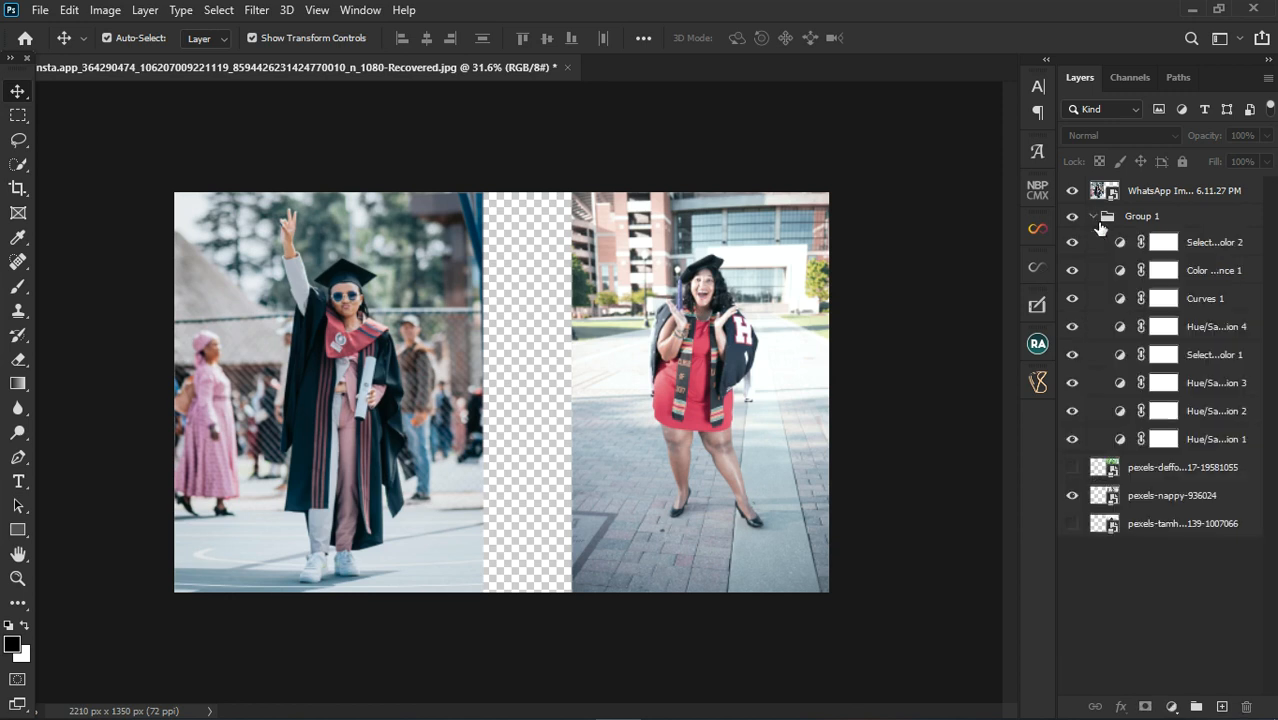
left_click(1072, 439)
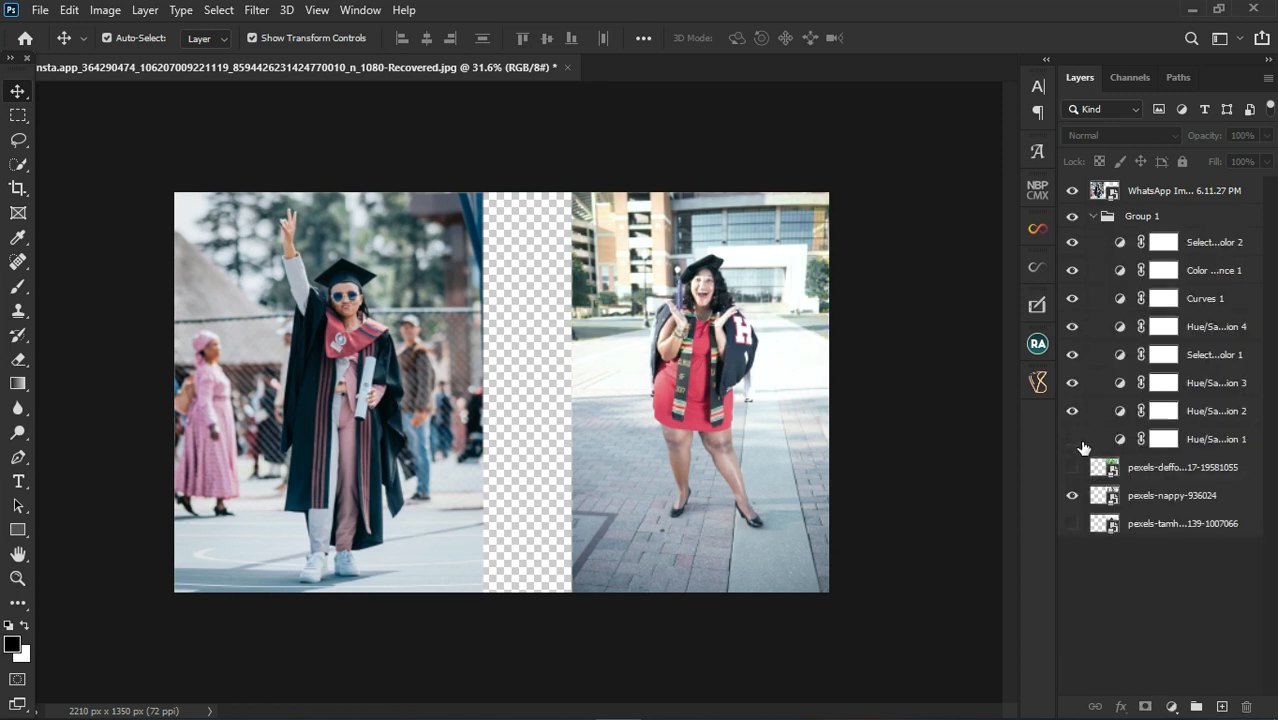
left_click(1073, 442)
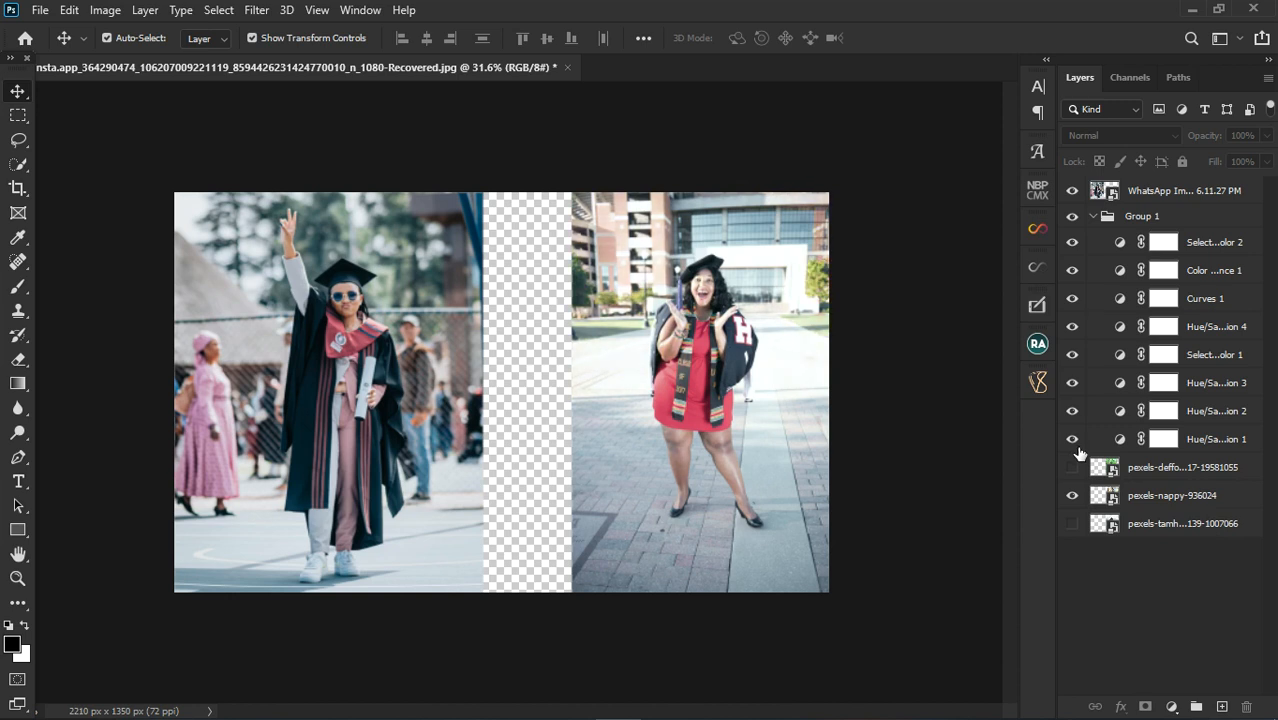
left_click(1076, 446)
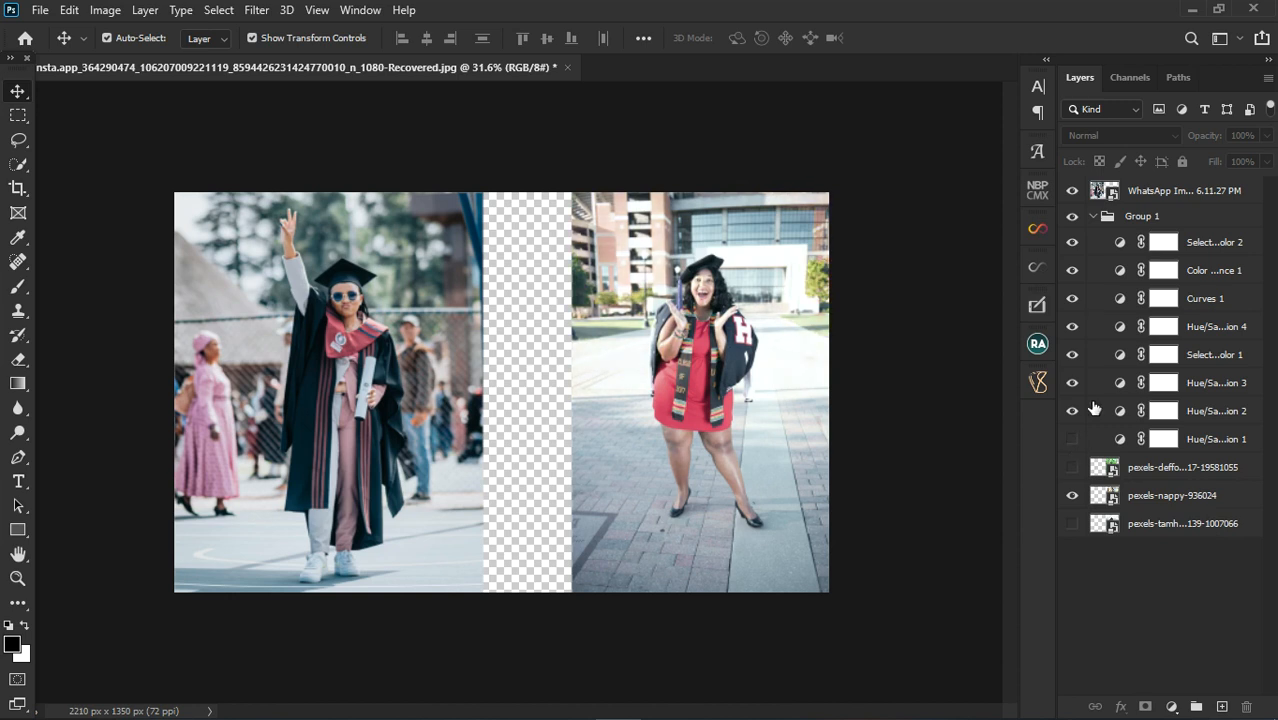
Switch from the red-dress photo to the blue-suit photo and back to check both without Hue/Saturation 1.
left_click(1074, 496)
left_click(1074, 468)
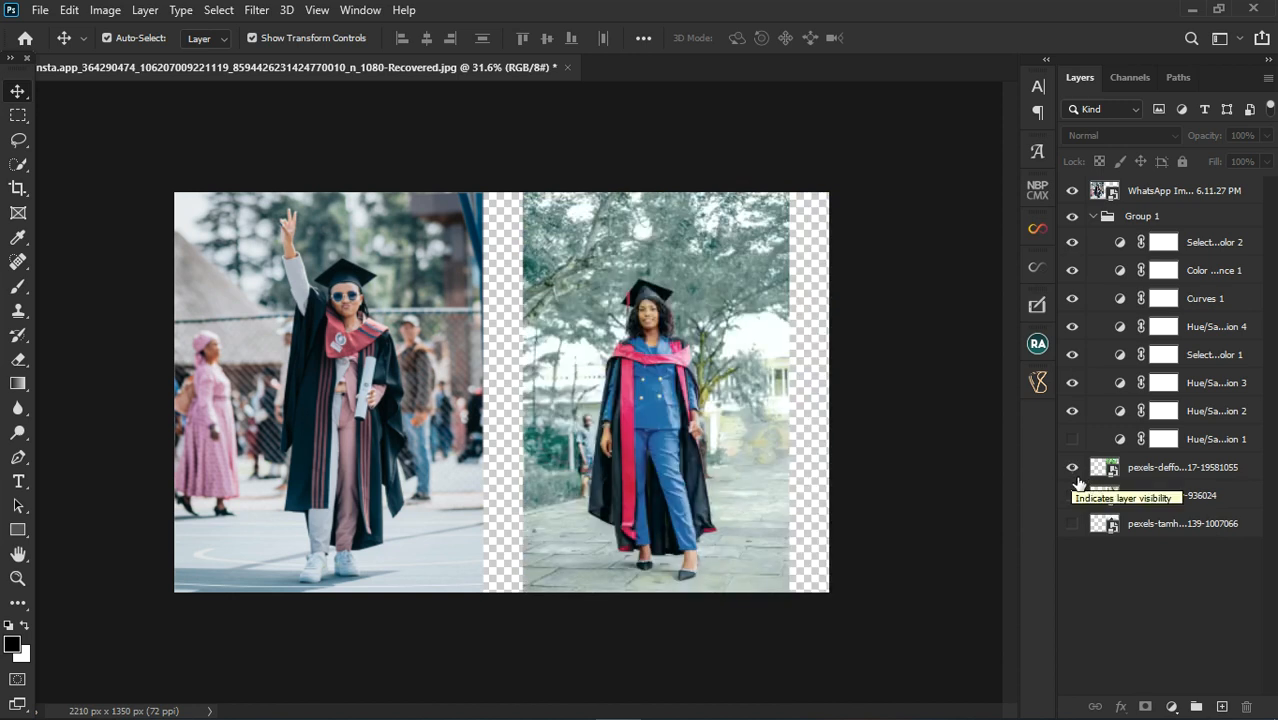
left_click(1075, 468)
left_click(1074, 467)
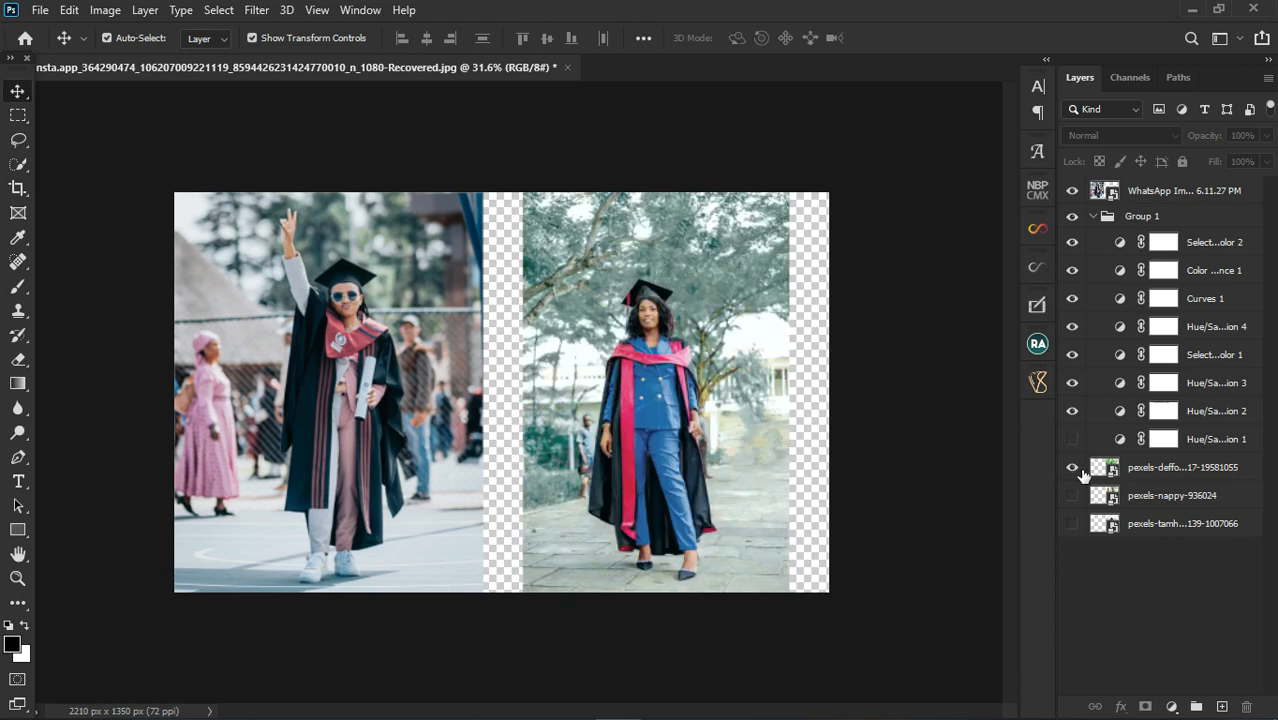
left_click(1081, 469)
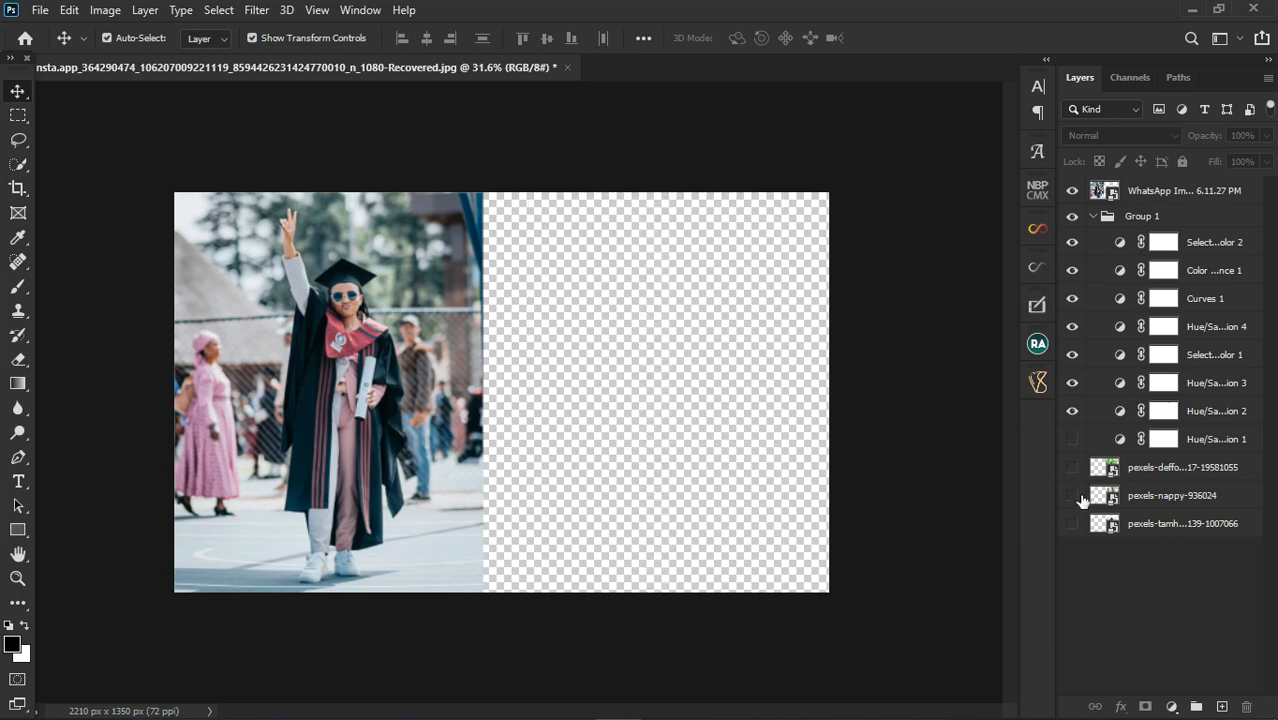
left_click(1075, 500)
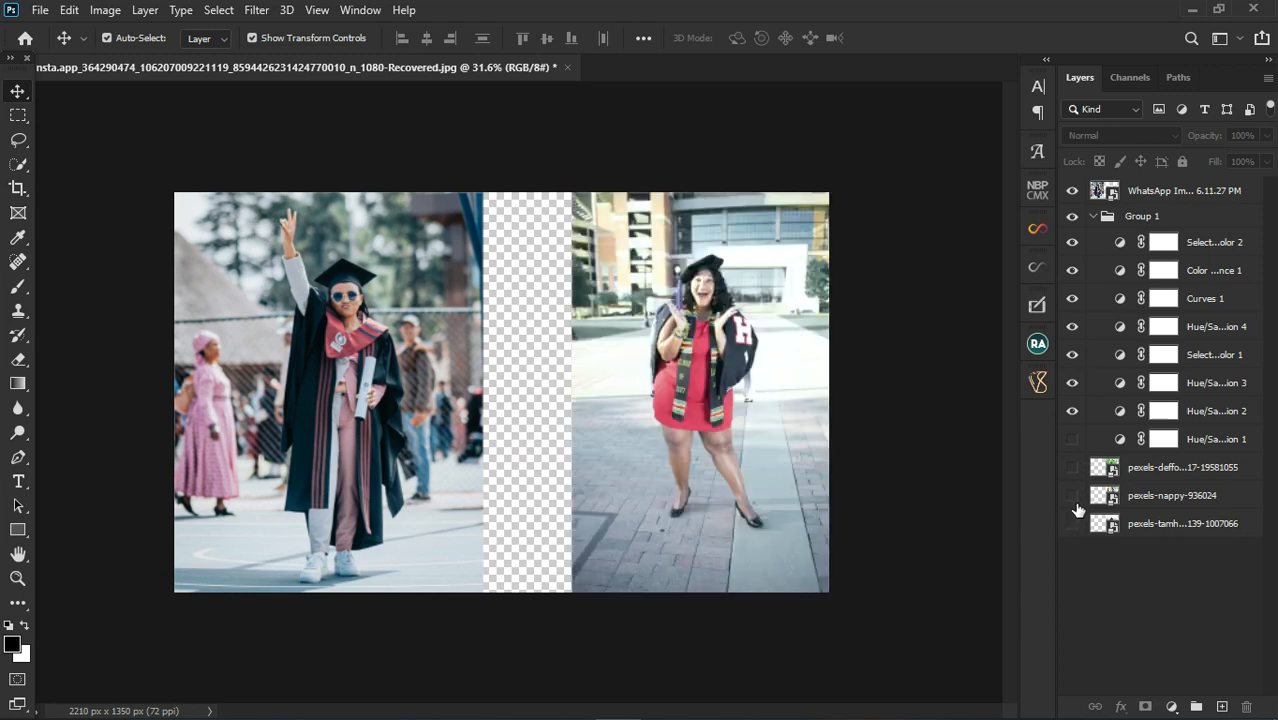
Show the pexels-nappy-936024 photo with Hue/Saturation 1 turned back on, and add a new Hue/Saturation adjustment directly above Hue/Saturation 1.
left_click(1075, 501)
left_click(1072, 440)
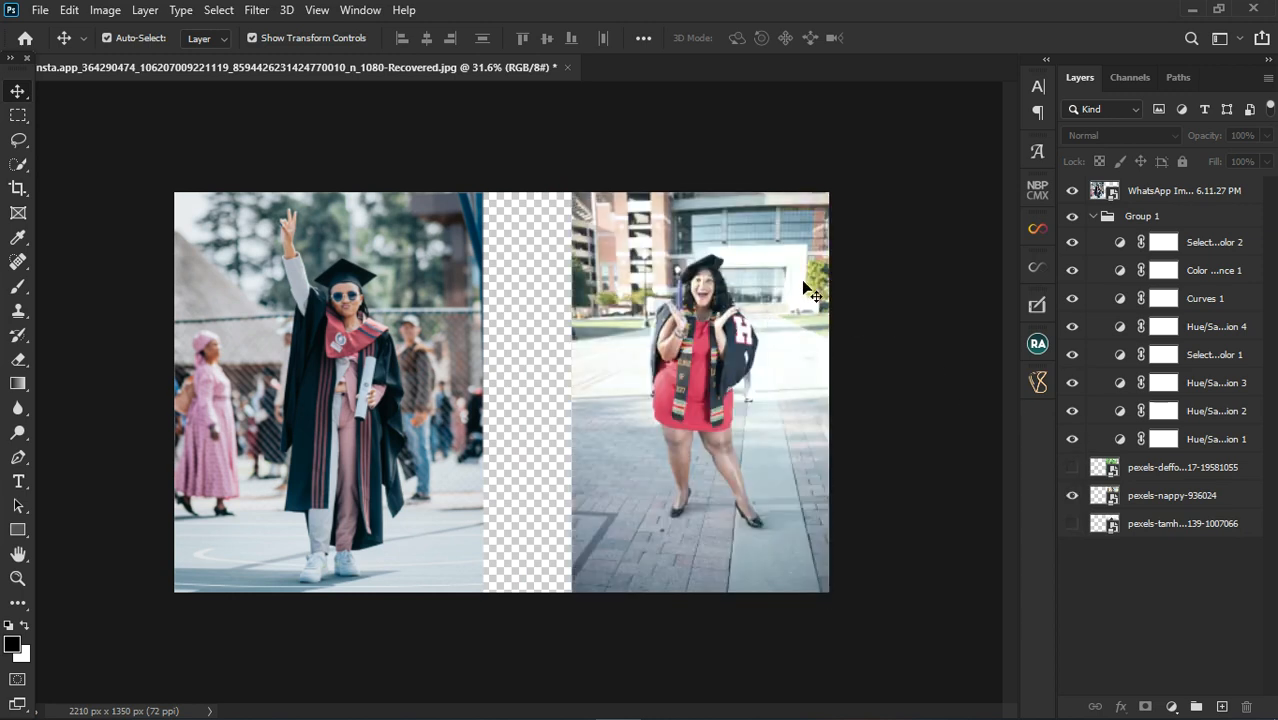
left_click(1236, 445)
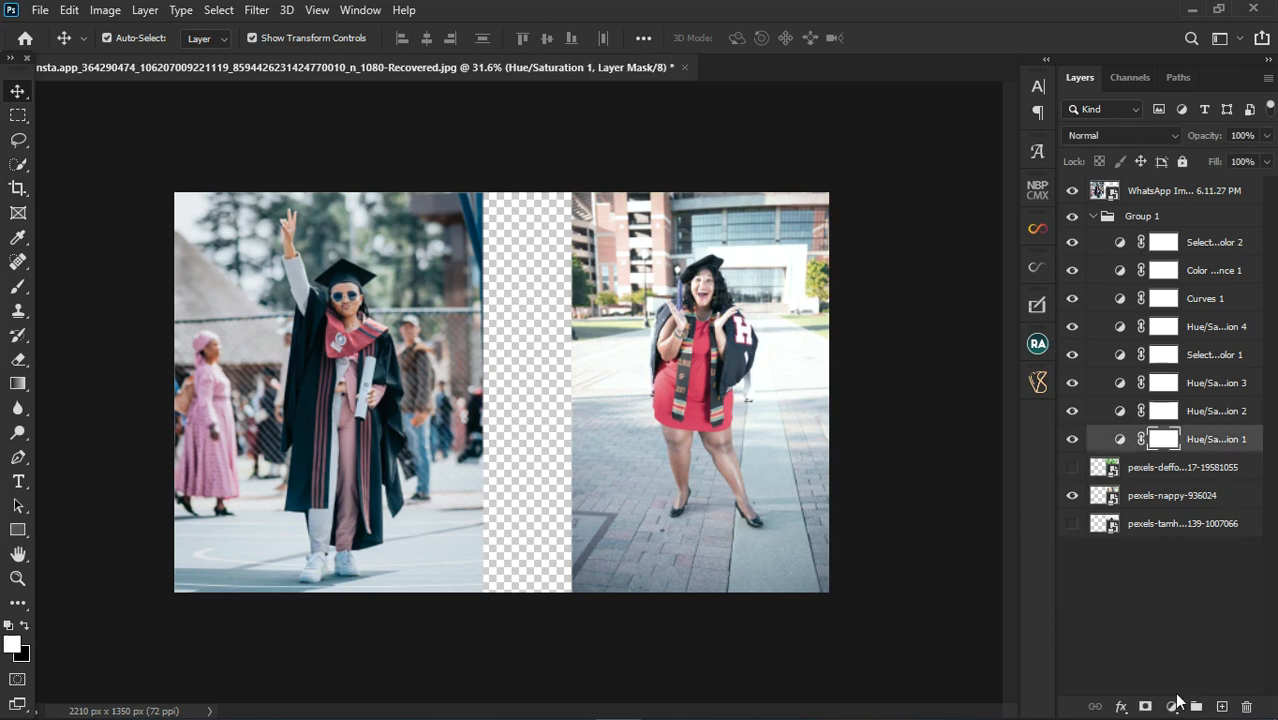
left_click(1171, 706)
left_click(1184, 522)
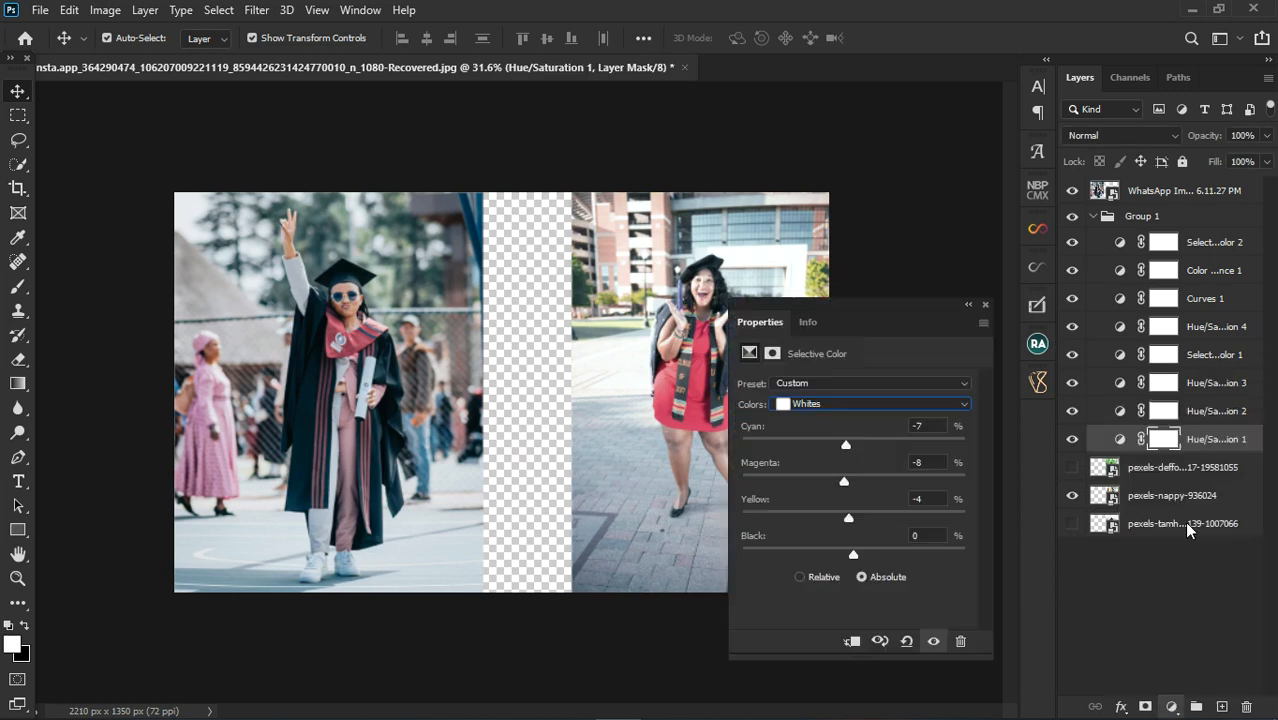
Shift the hue of the Yellows range moderately toward green in the new Hue/Saturation adjustment and close its settings.
left_click(817, 410)
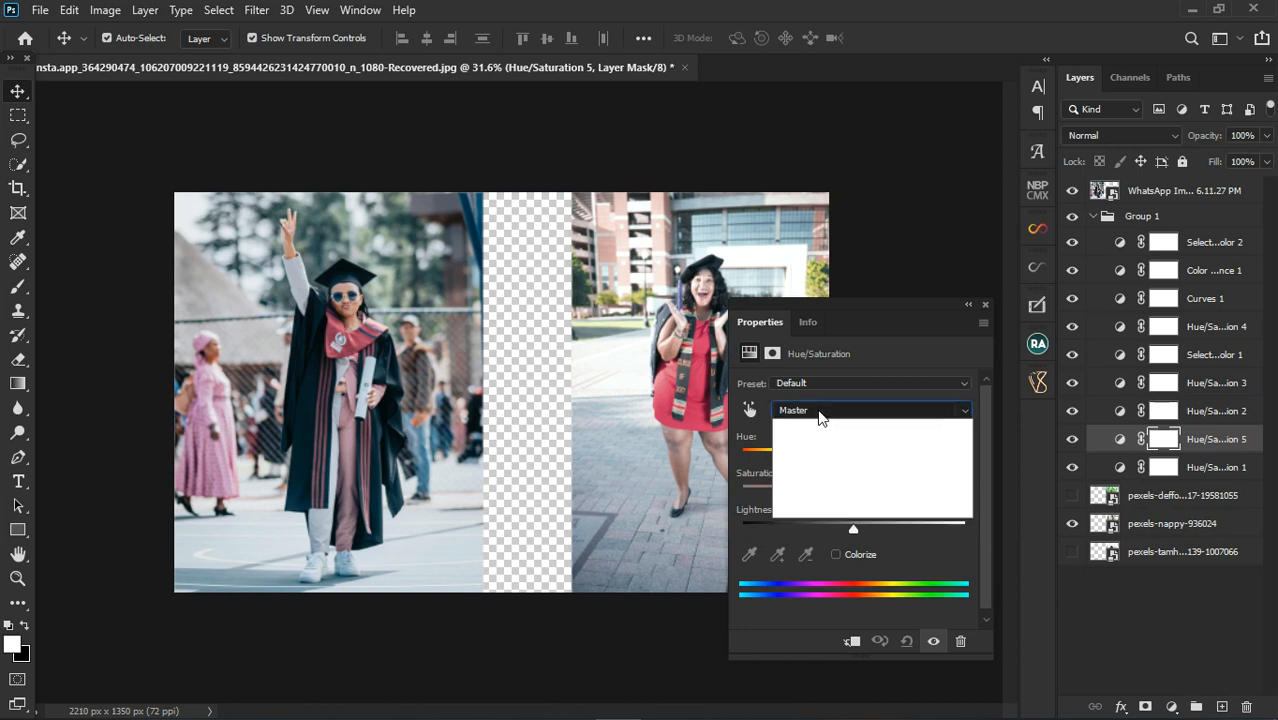
left_click(813, 450)
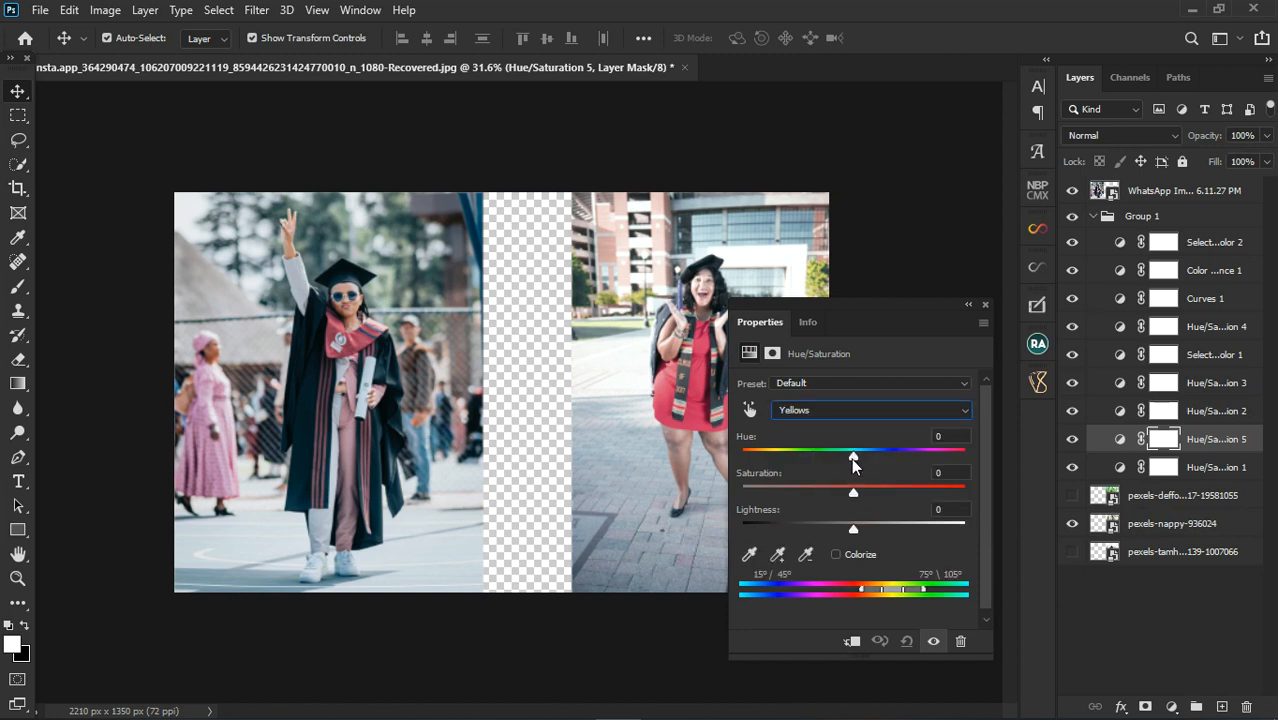
left_click_drag(851, 458, 895, 463)
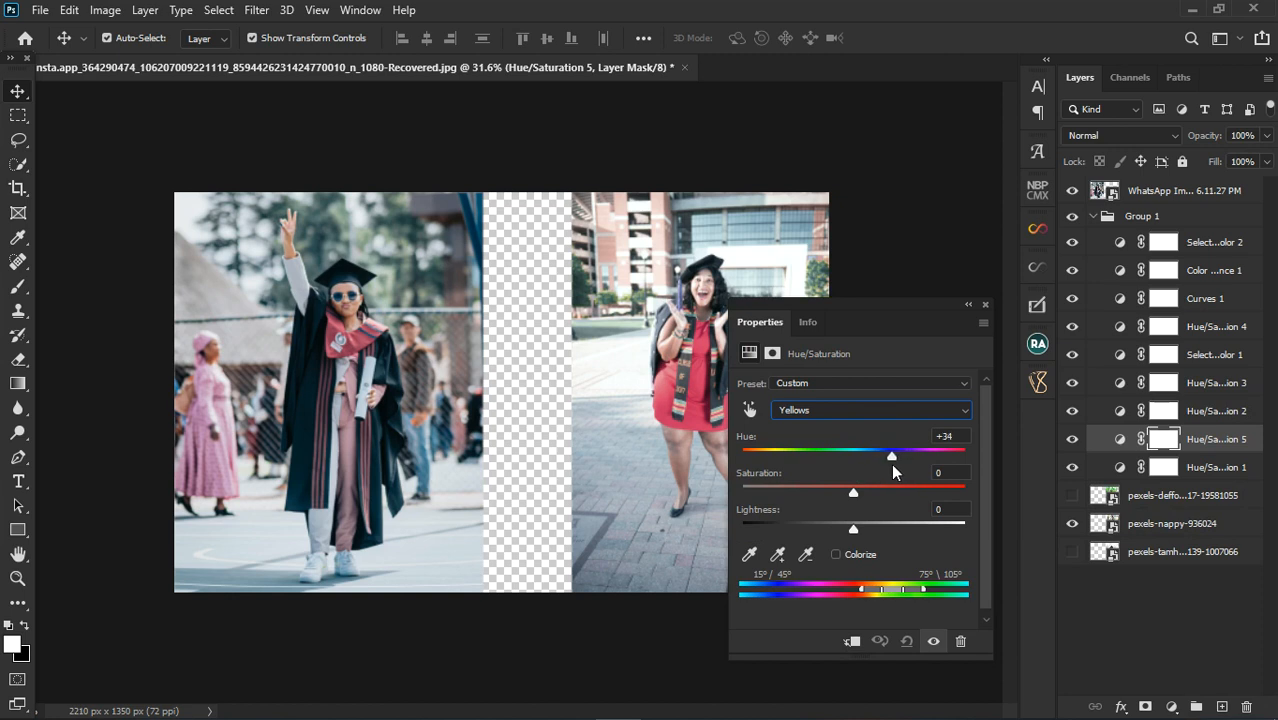
left_click_drag(886, 463, 880, 463)
left_click(985, 304)
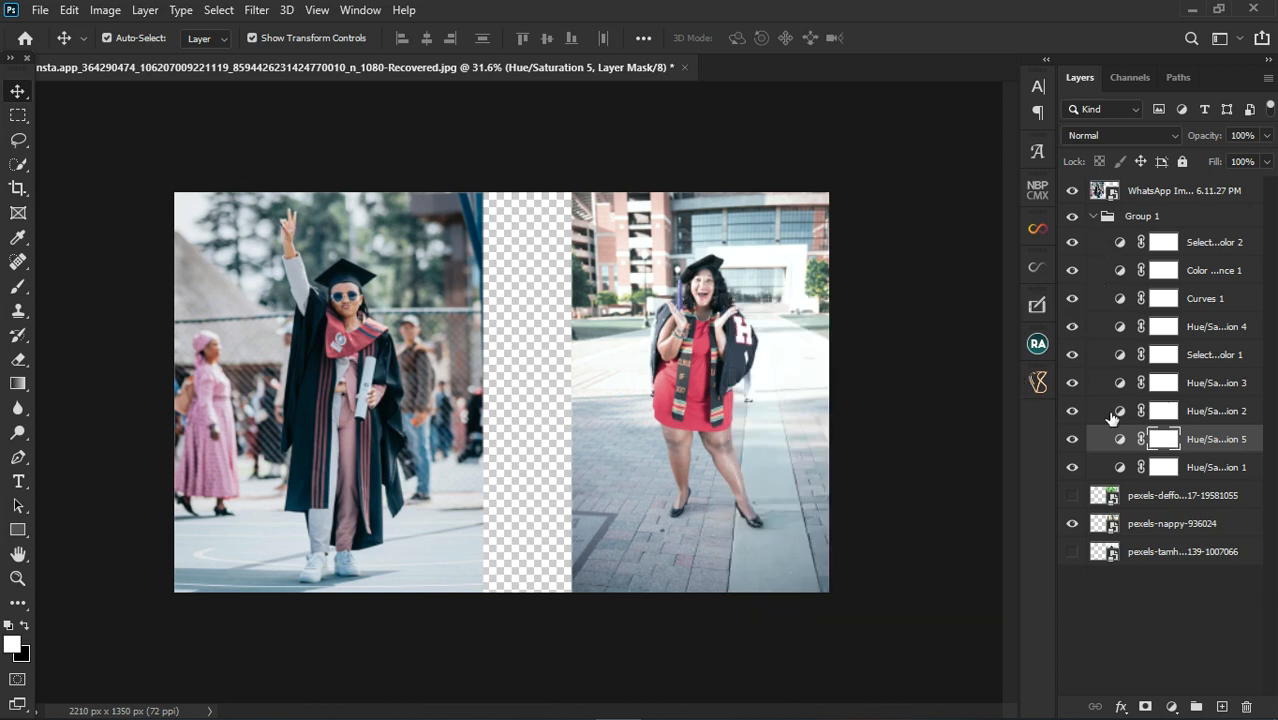
Switch from the red-dress photo to the blue-suit photo and compare it with Group 1 off and on.
left_click(1073, 523)
left_click(1072, 495)
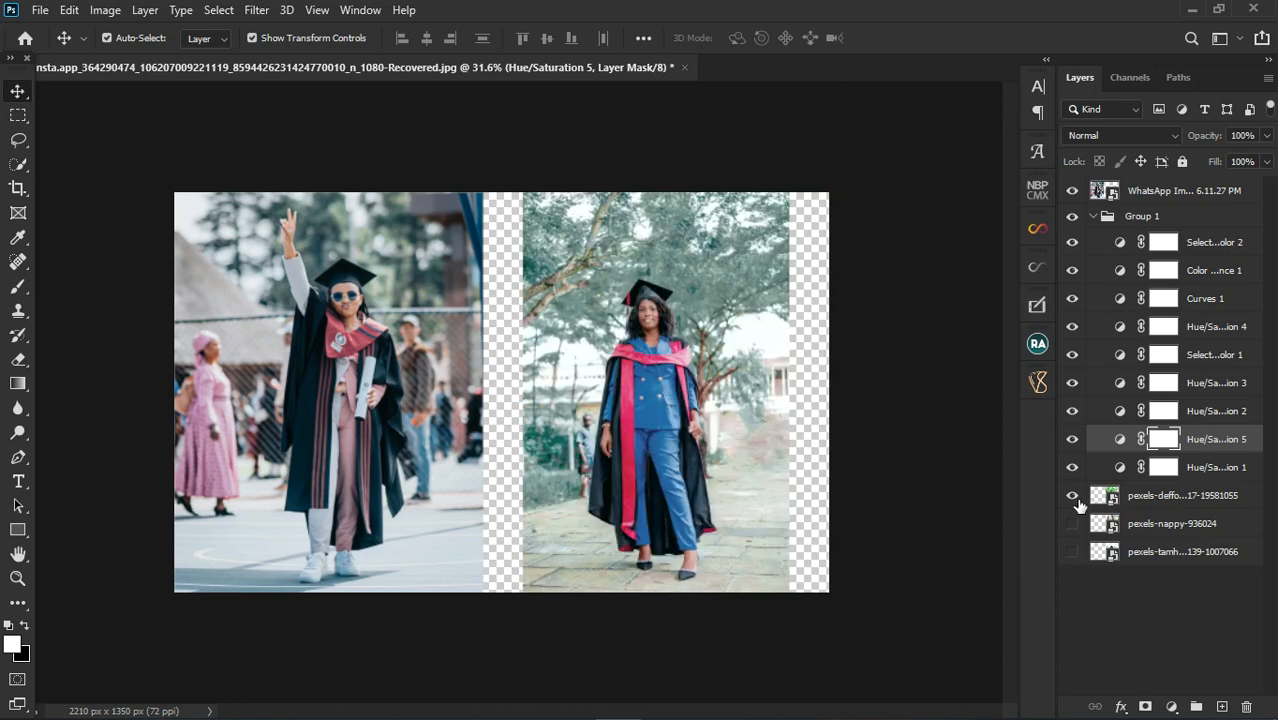
scroll(608, 377, "down", 1)
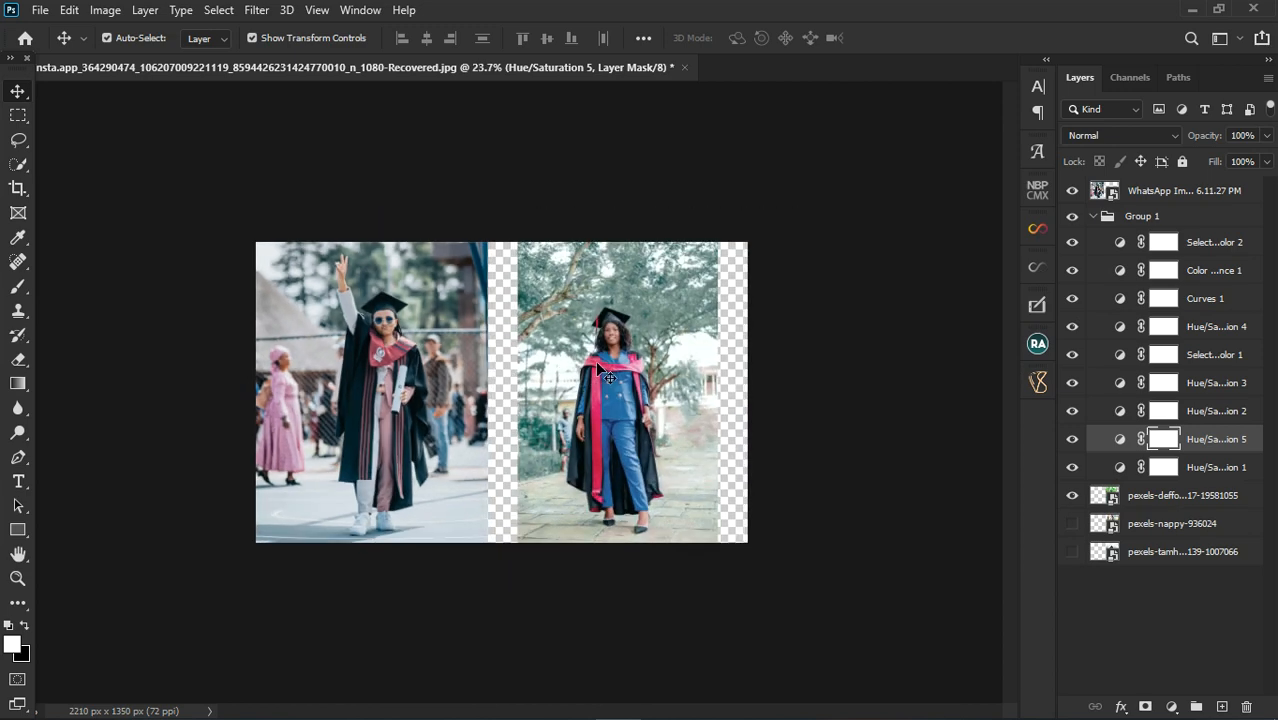
left_click(1073, 217)
left_click(1072, 216)
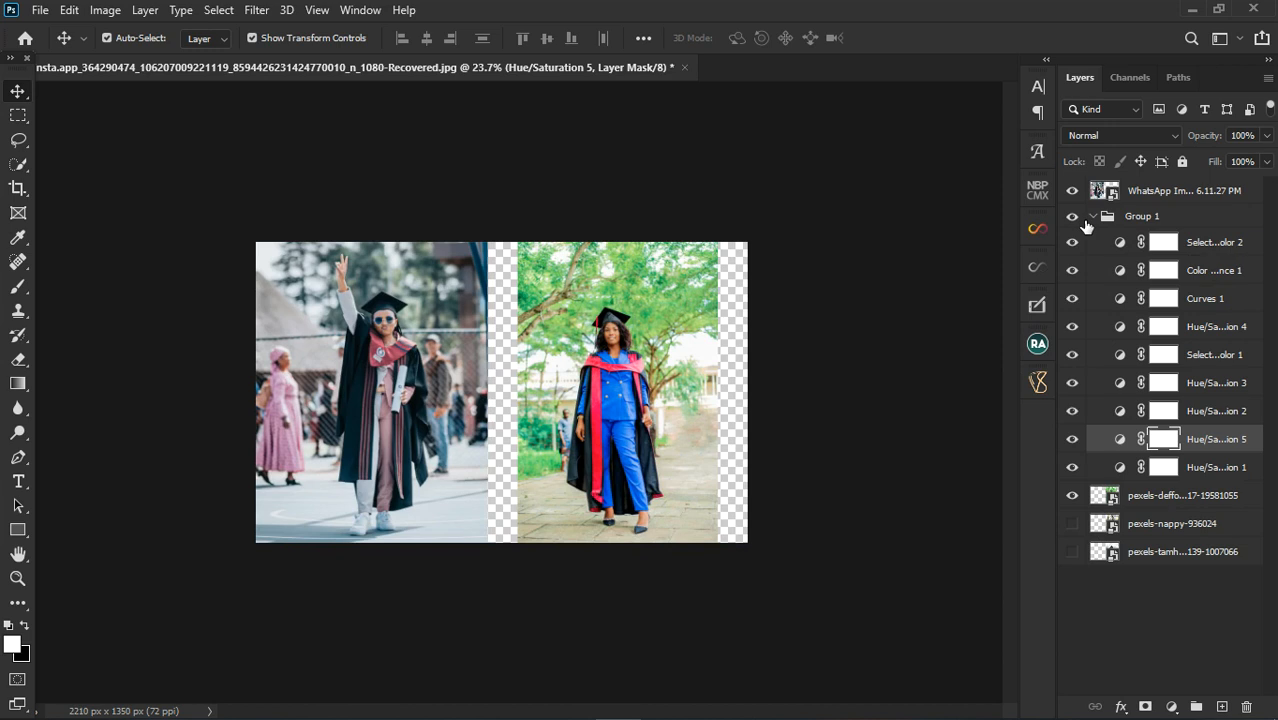
Switch back to the red-dress photo and compare it with the Group 1 grading off and on.
left_click(1072, 495)
left_click(1074, 524)
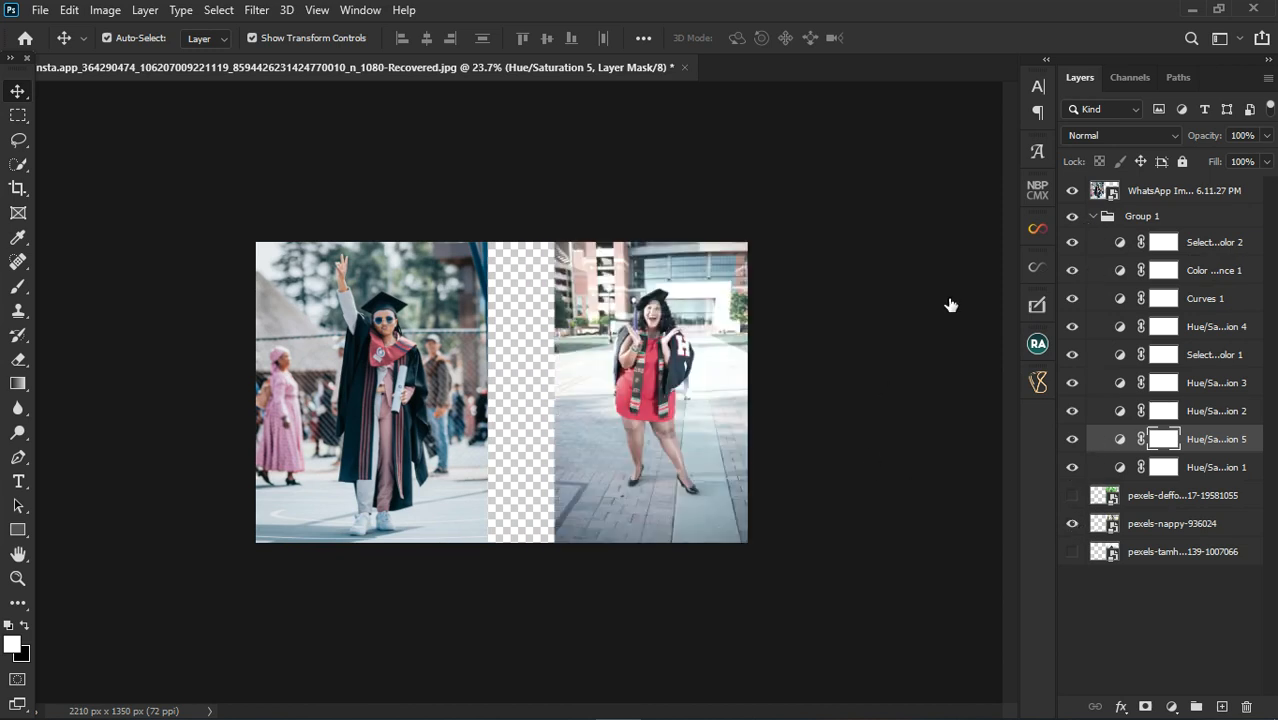
left_click(1072, 217)
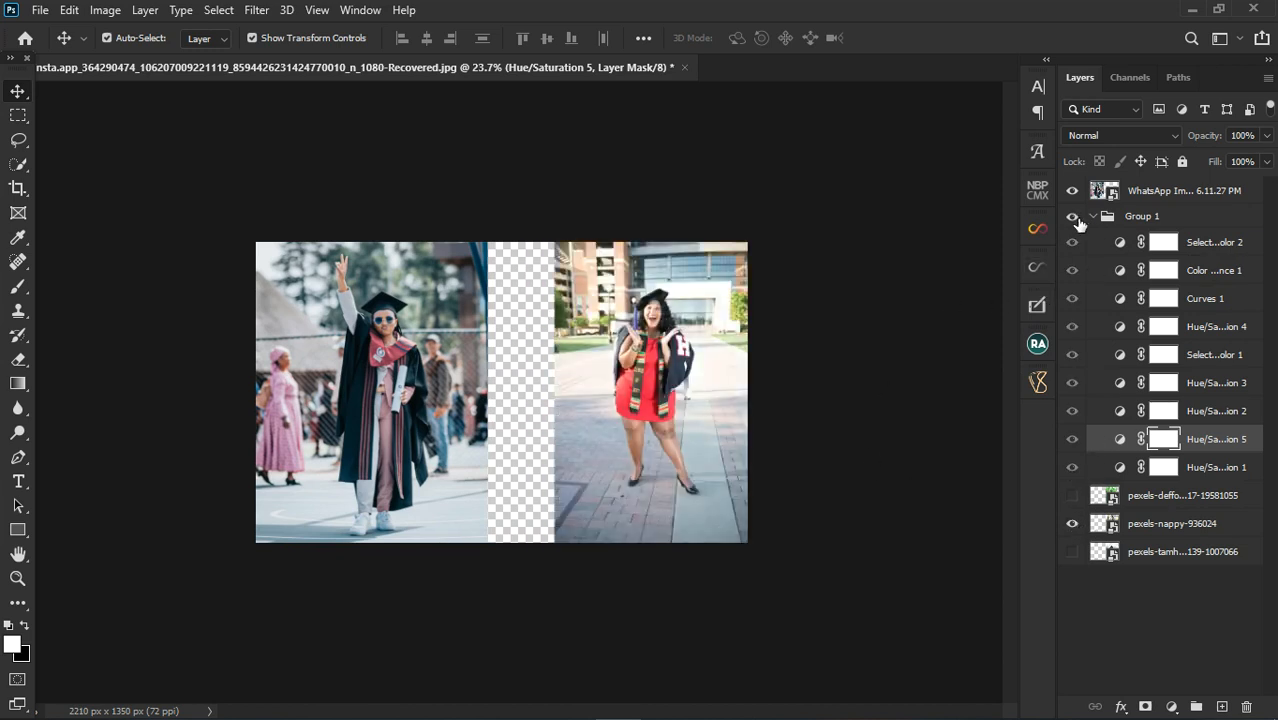
left_click(1074, 218)
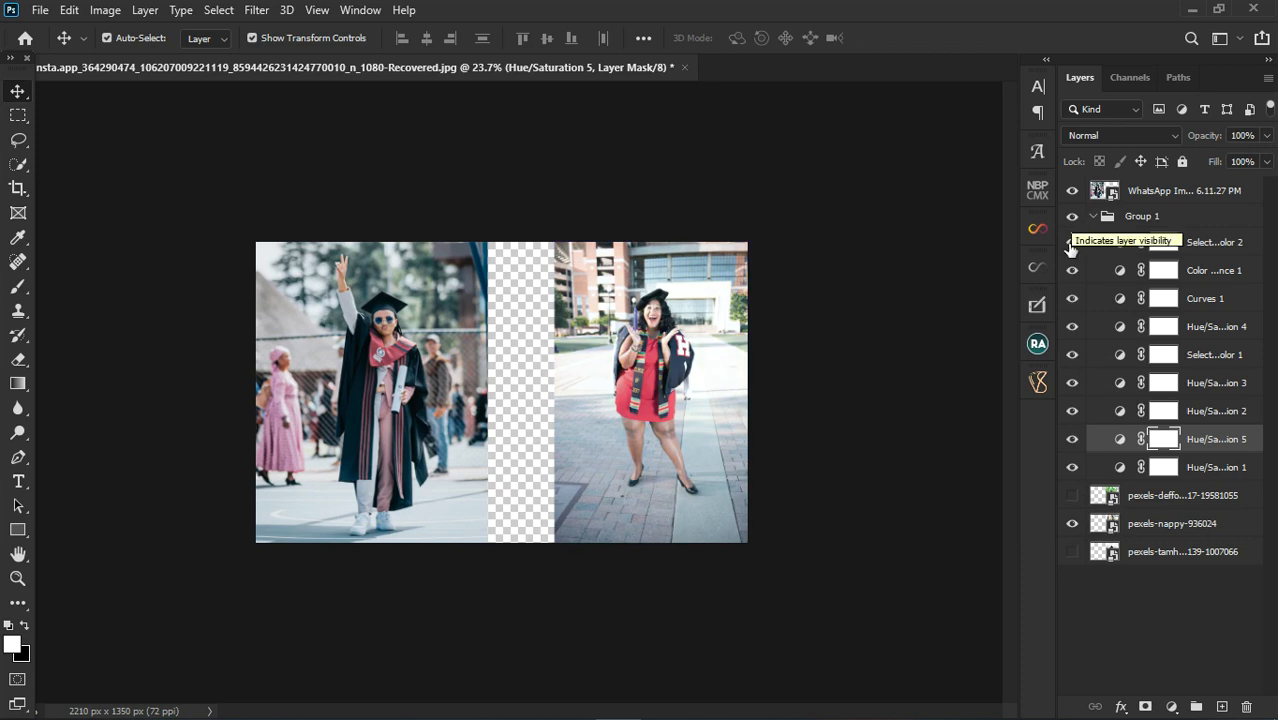
Hide the red-dress photo, show the pexels-tamh photo with the grading applied, and collapse Group 1.
left_click(1072, 524)
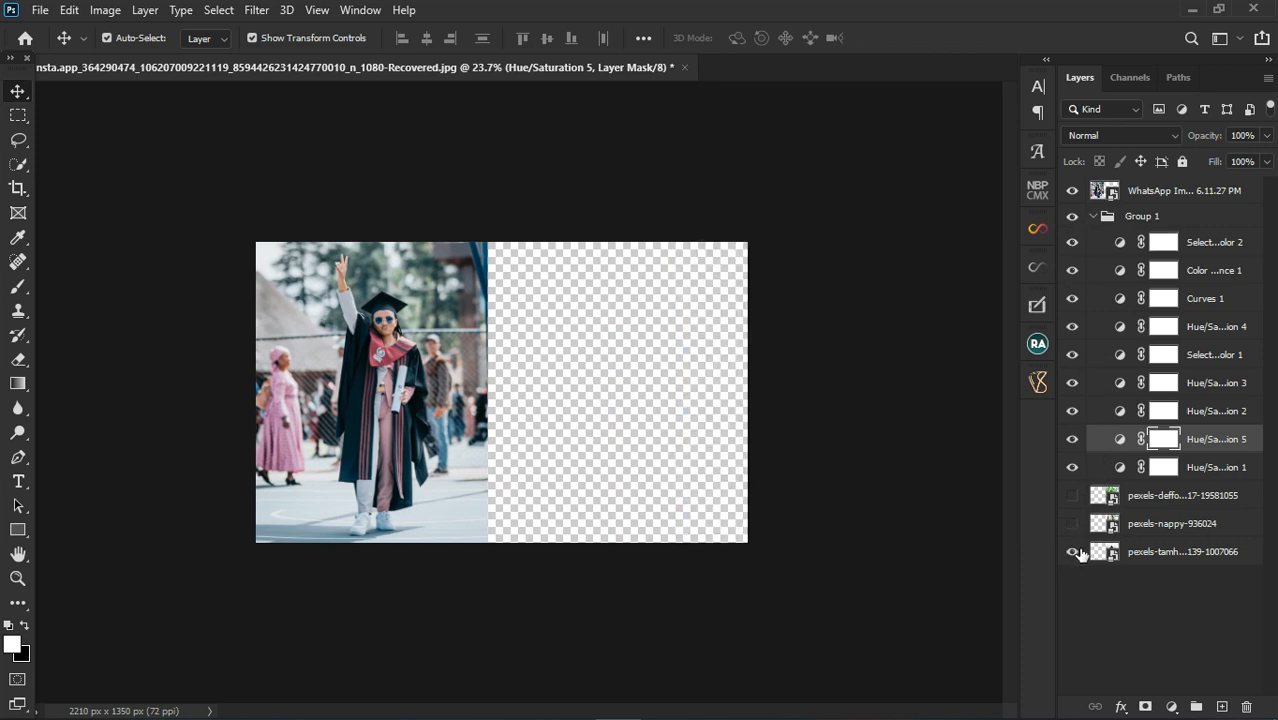
left_click(1075, 552)
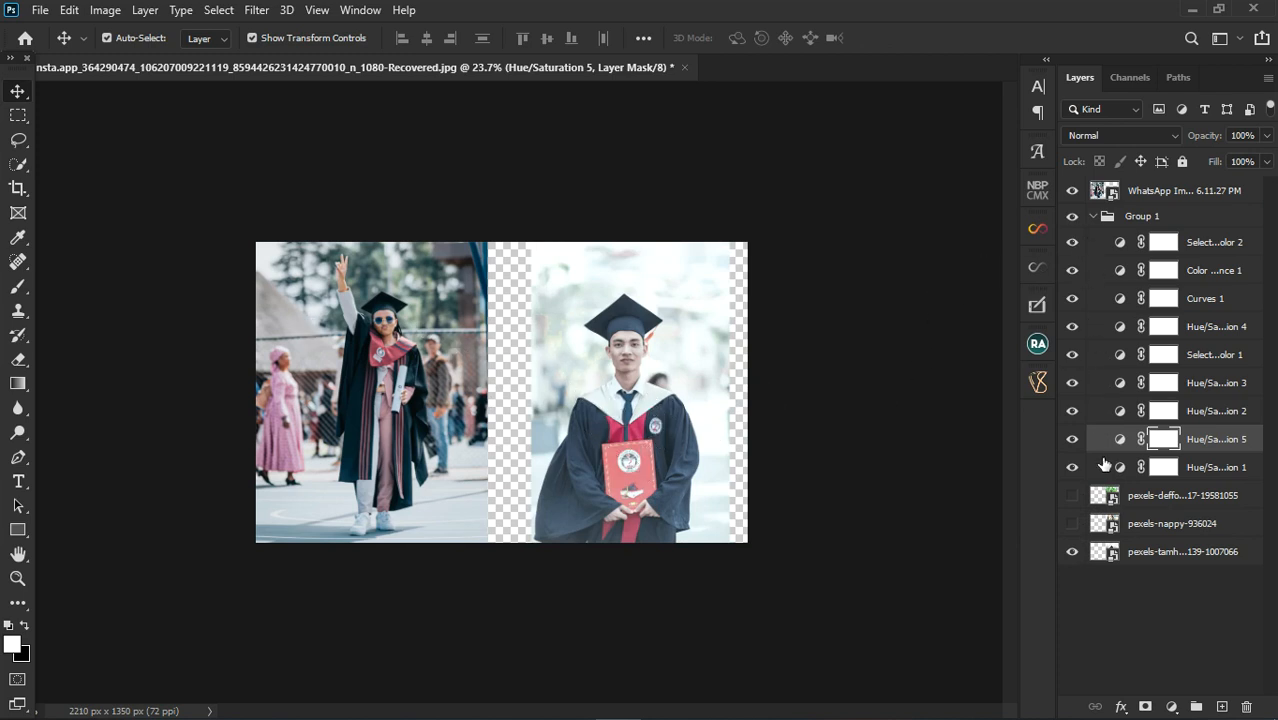
left_click(1096, 217)
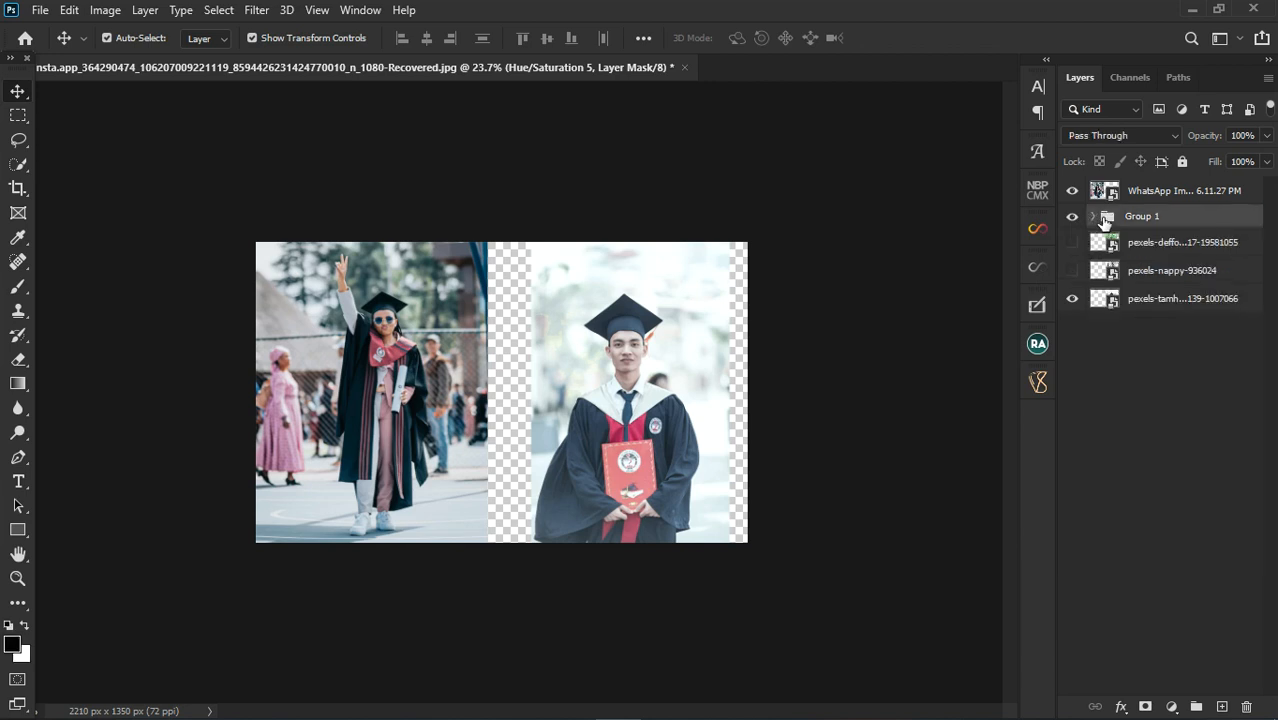